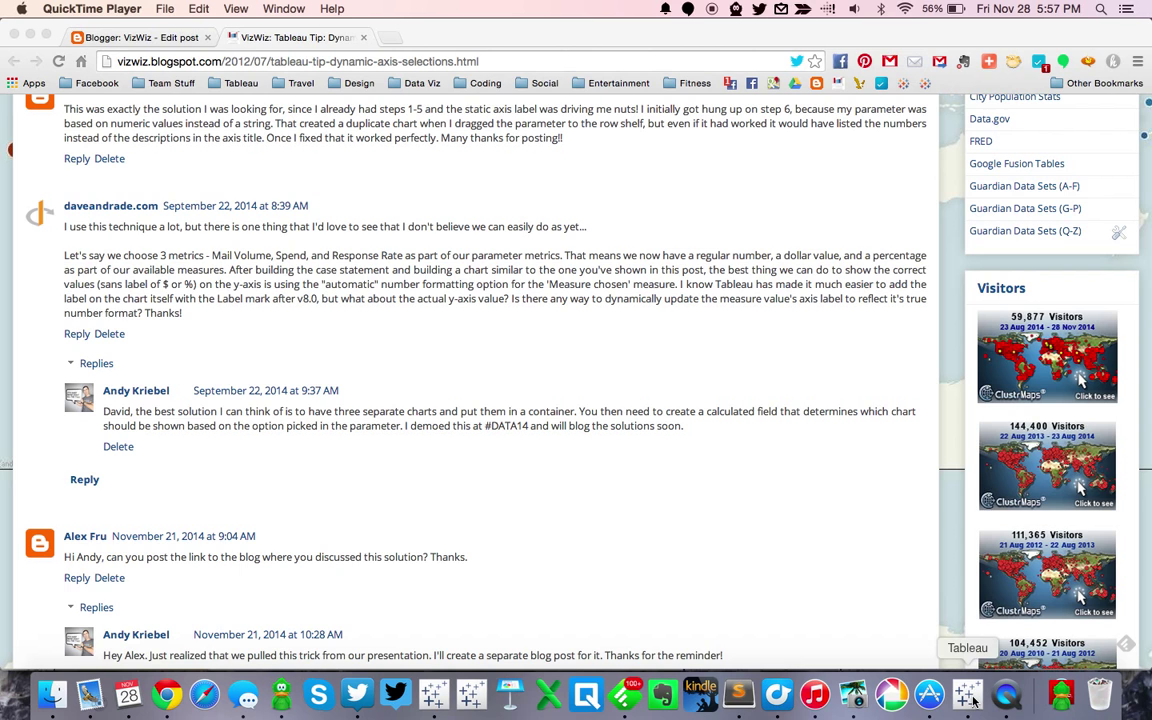
# - Switch from the Chrome blog comments to the Tableau Book3 workbook
pyautogui.click(970, 700)
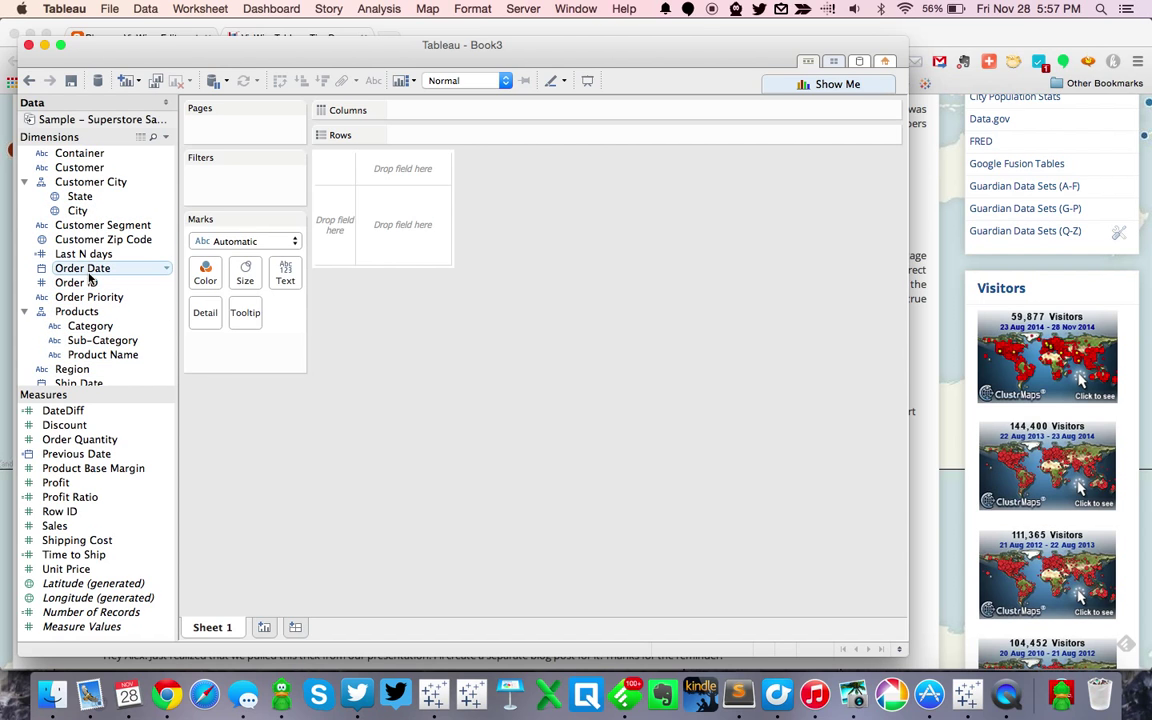
# - Chart SUM(Sales) as a line over continuous QUARTER(Order Date) on Sheet 1
pyautogui.moveTo(88, 270); pyautogui.dragTo(405, 112)
pyautogui.click(410, 431)
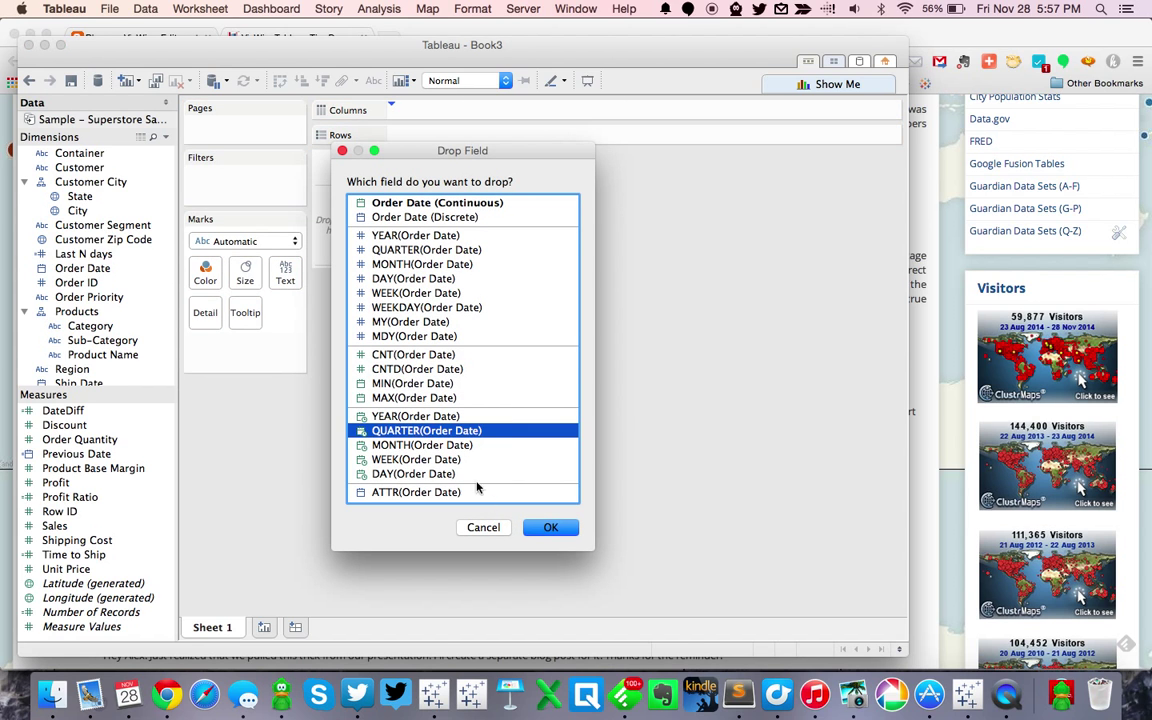
pyautogui.click(550, 527)
pyautogui.moveTo(60, 526); pyautogui.dragTo(430, 138)
pyautogui.rightClick(477, 331)
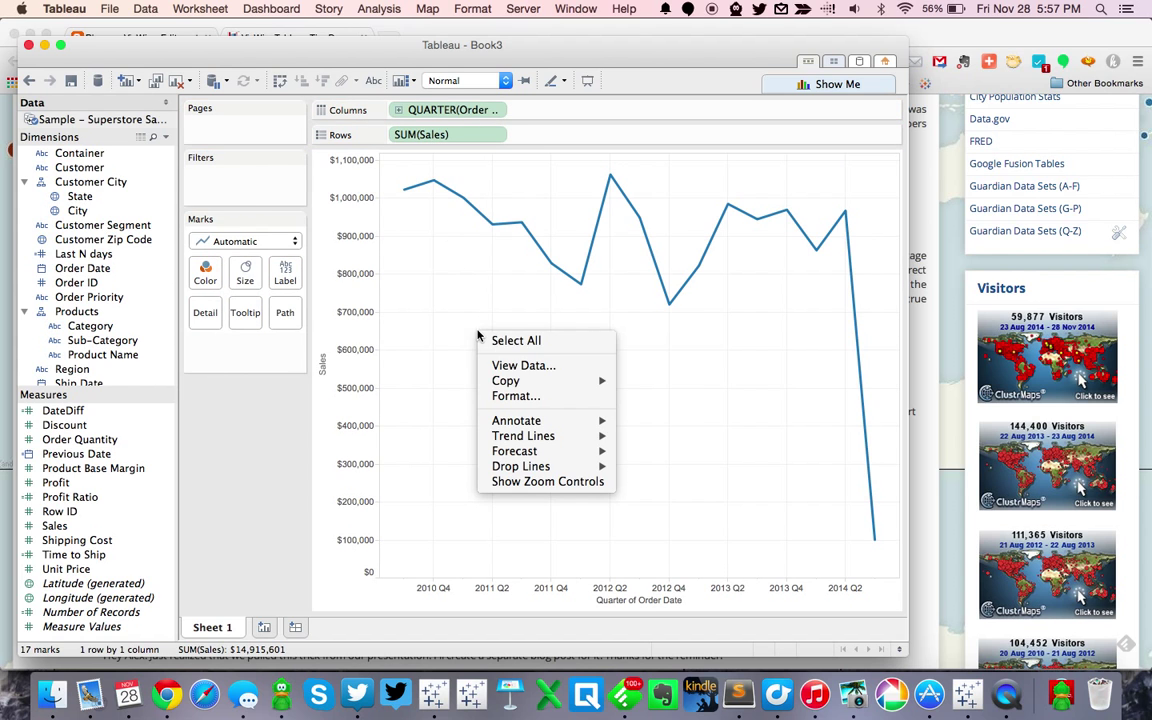
# - Turn grid lines off and give the axis rulers a solid light grey line
pyautogui.click(514, 397)
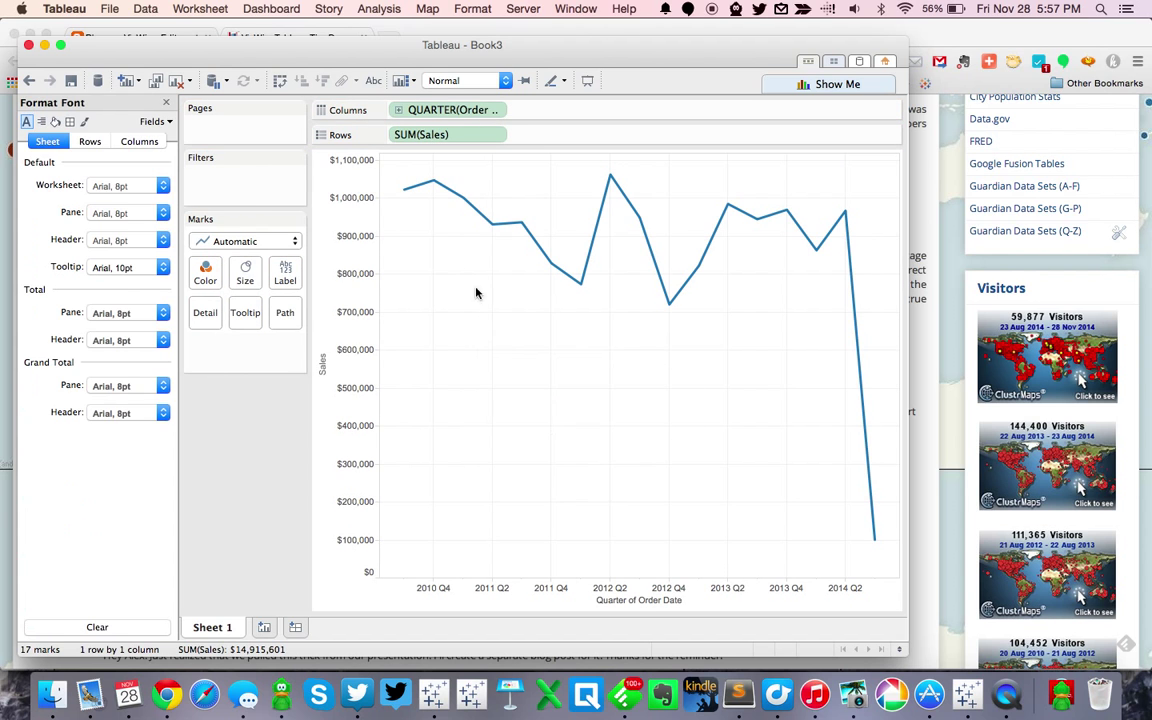
pyautogui.click(85, 121)
pyautogui.click(128, 185)
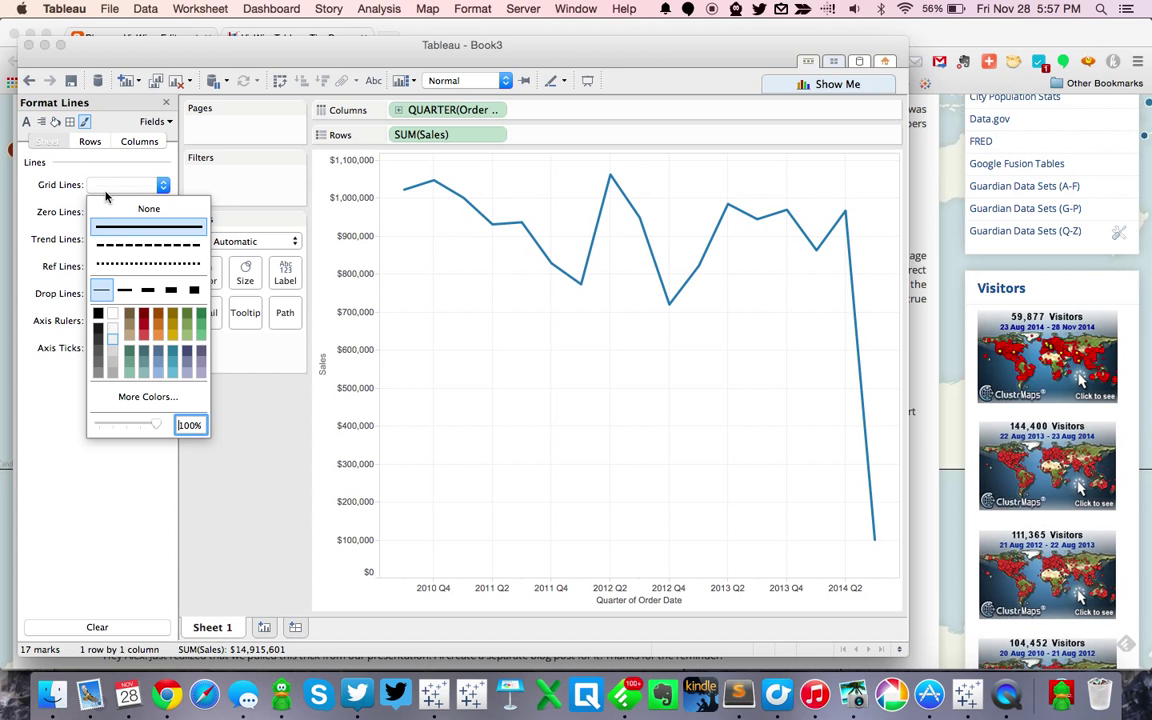
pyautogui.click(108, 207)
pyautogui.click(125, 321)
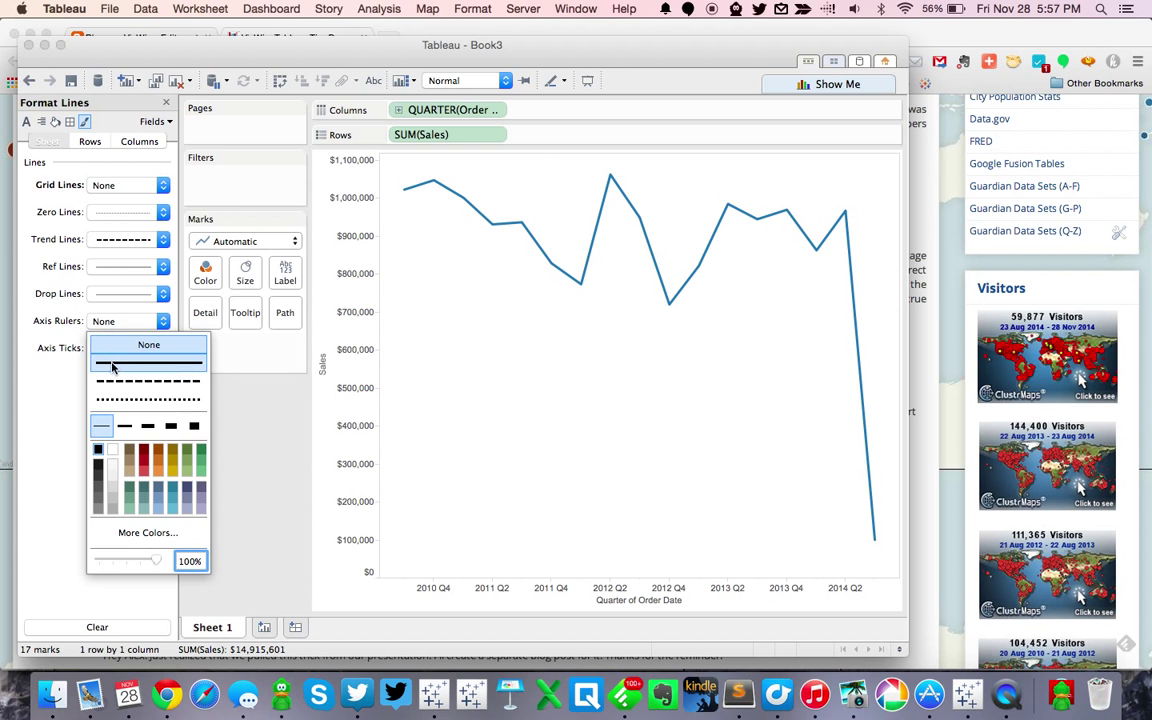
pyautogui.click(115, 363)
pyautogui.click(113, 488)
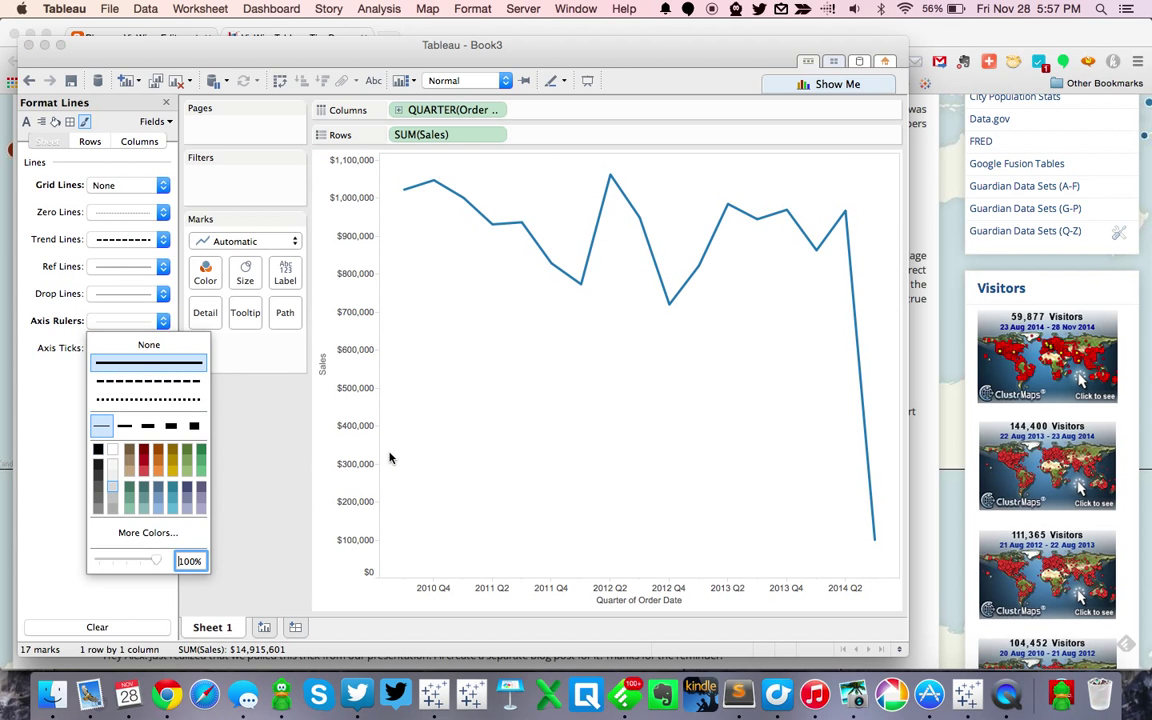
pyautogui.click(62, 141)
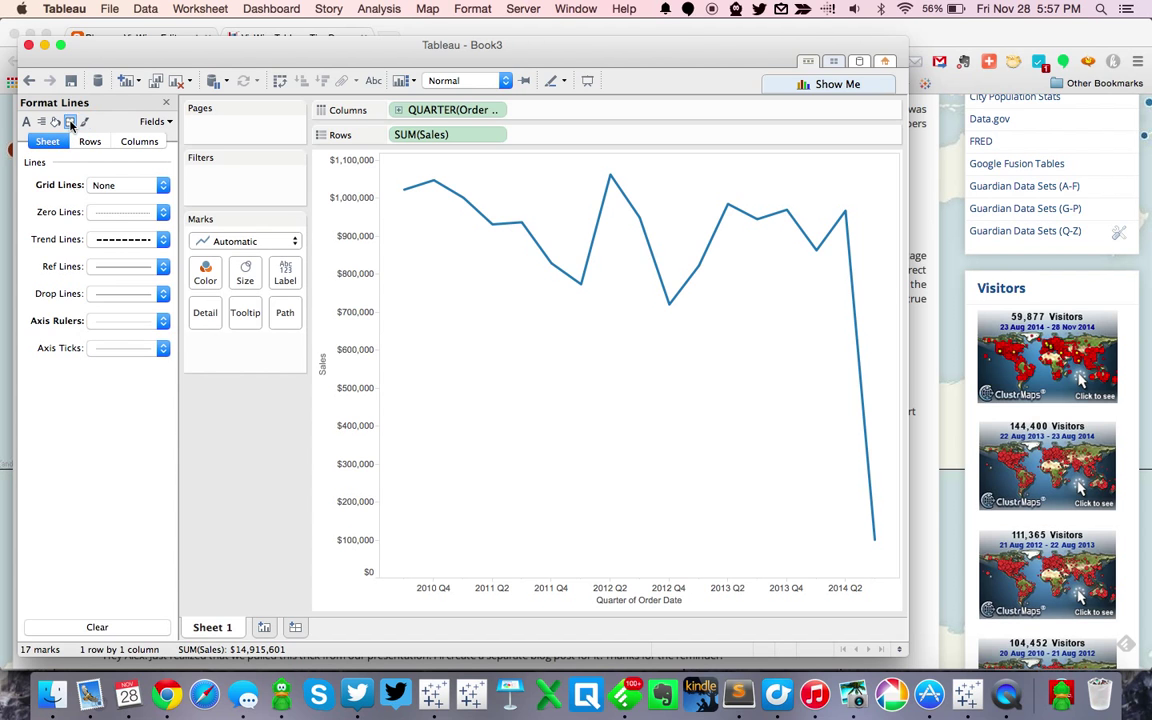
# - Set both row and column dividers to None
pyautogui.click(69, 121)
pyautogui.click(125, 430)
pyautogui.click(112, 452)
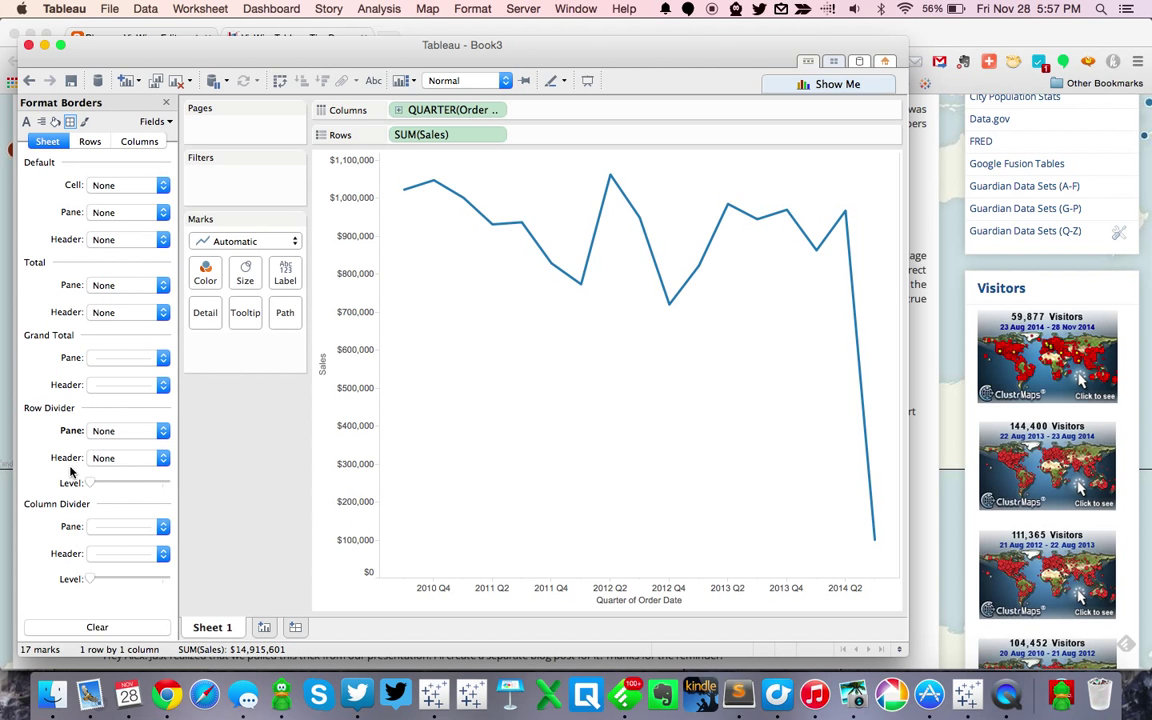
pyautogui.click(110, 521)
pyautogui.click(148, 313)
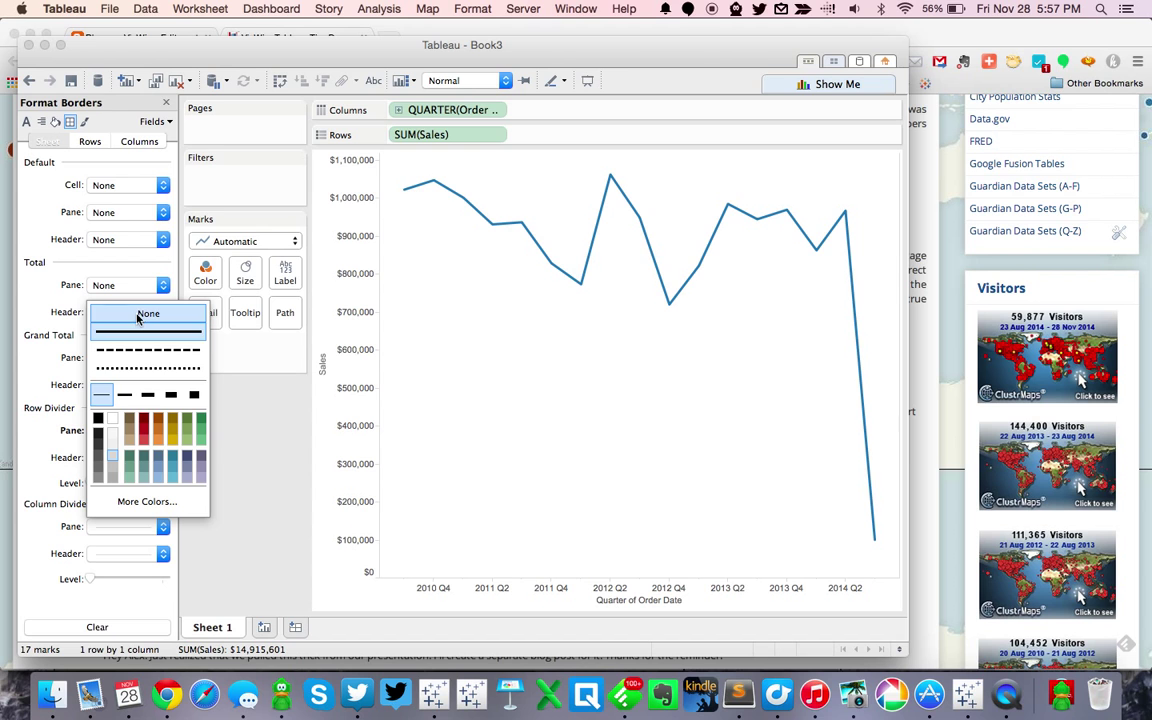
pyautogui.click(255, 435)
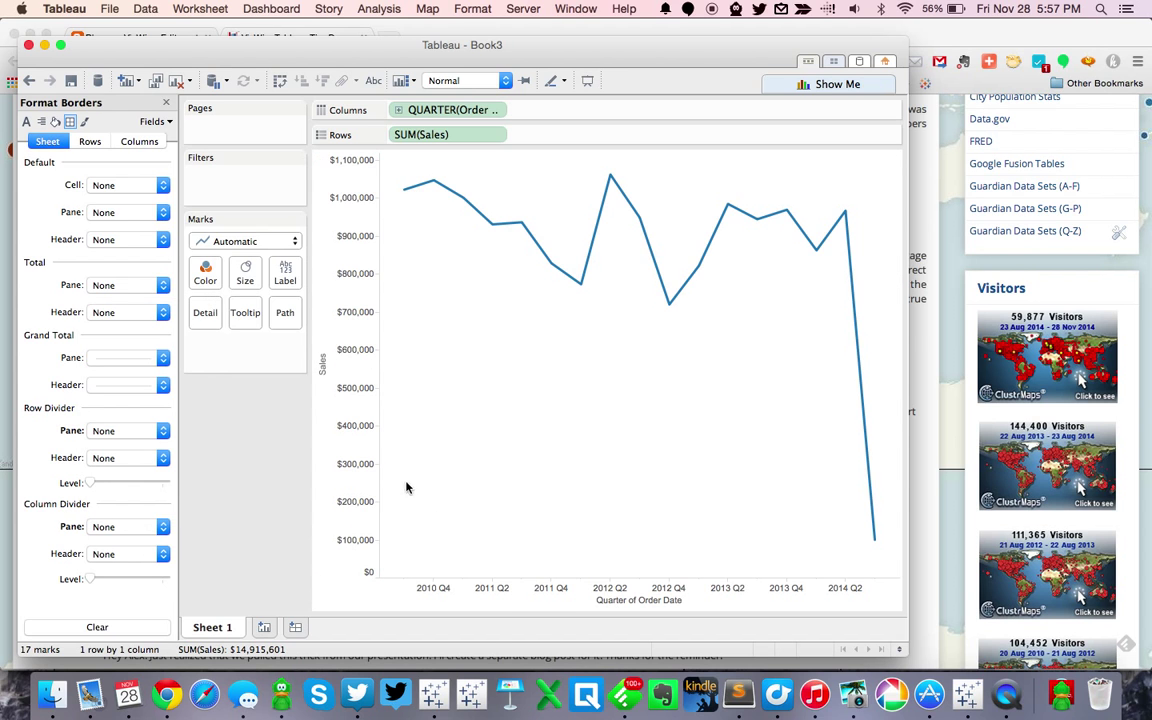
# - Clear the titles of the quarter date axis and the Sales axis
pyautogui.doubleClick(552, 590)
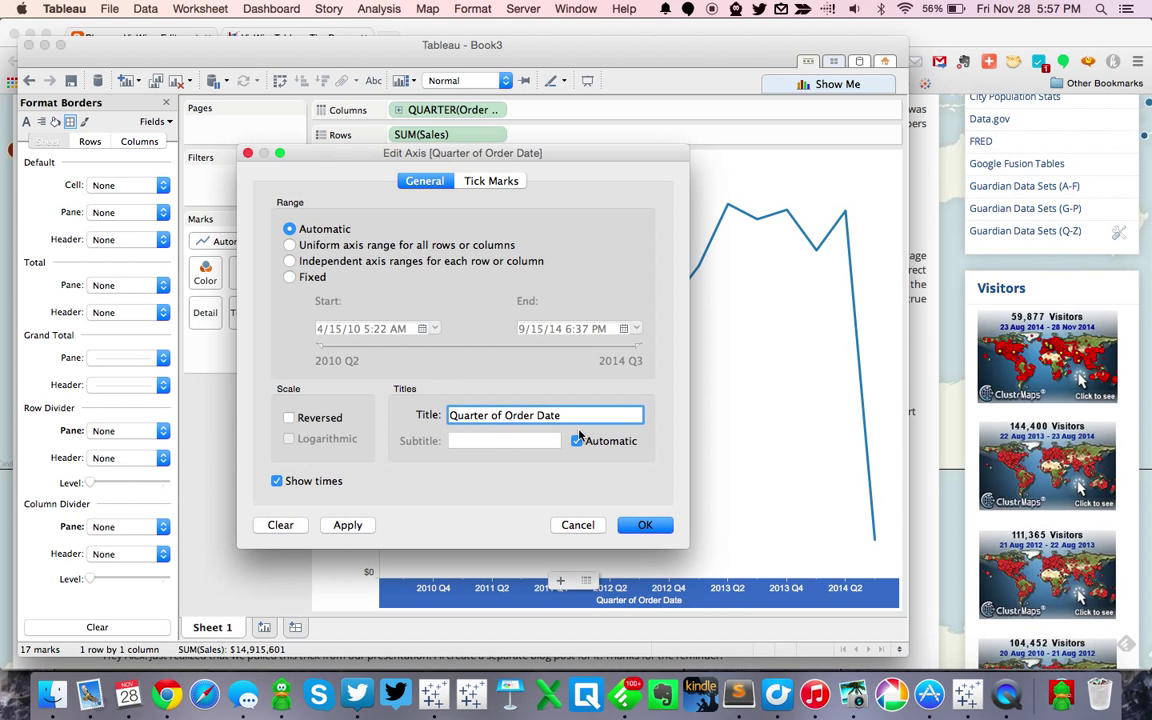
pyautogui.press('super+a')
pyautogui.press('BackSpace')
pyautogui.press('Return')
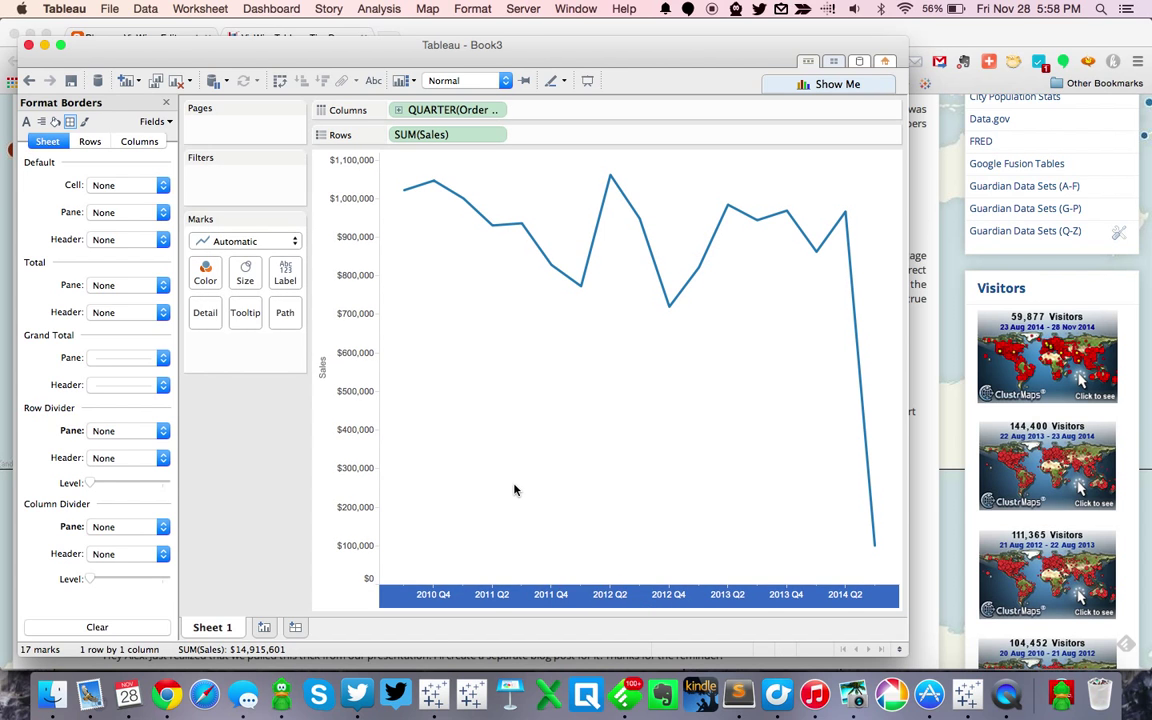
pyautogui.doubleClick(335, 467)
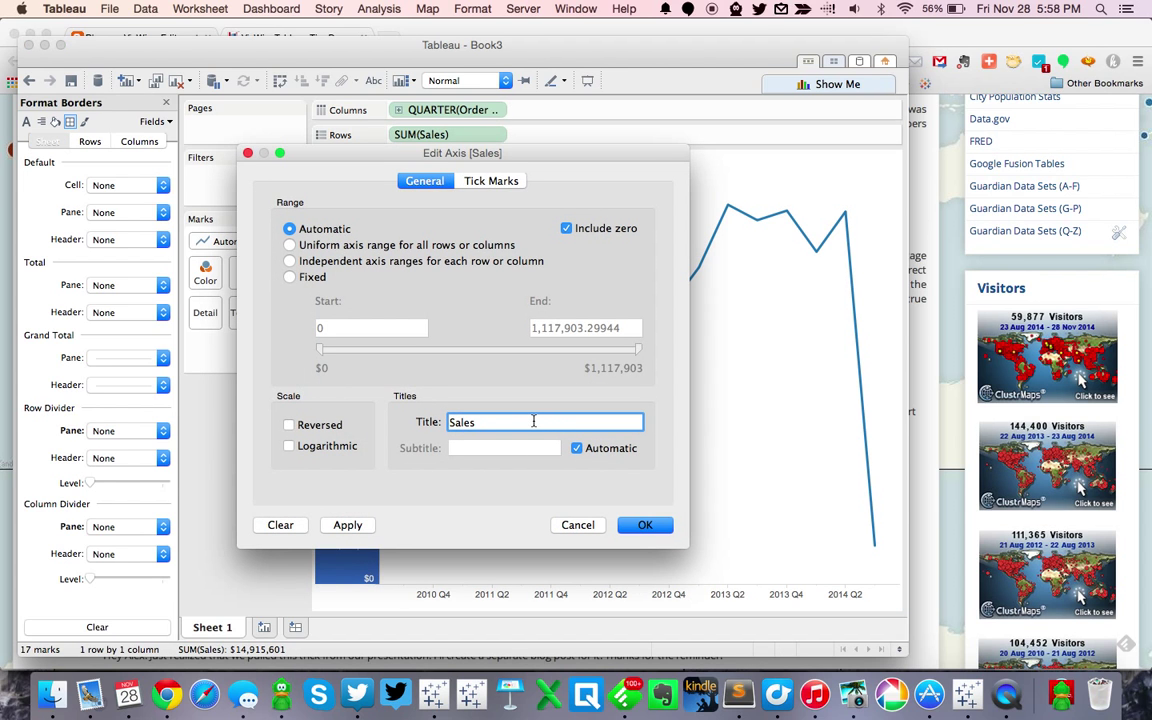
pyautogui.press('Return')
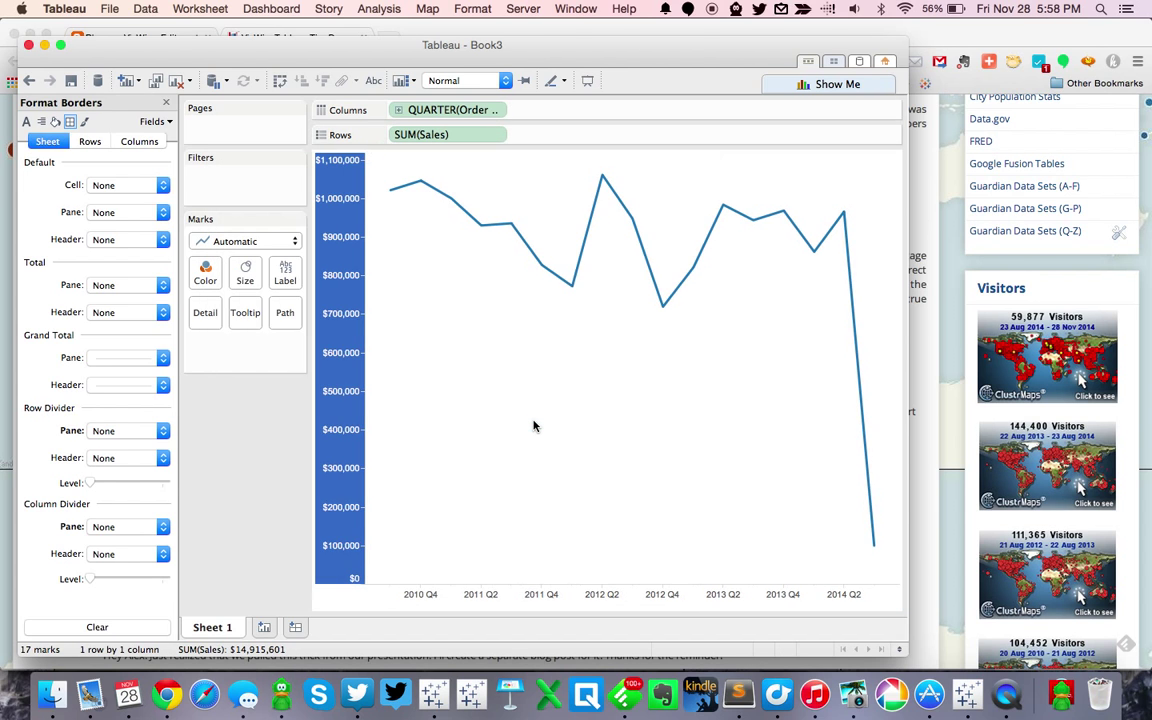
pyautogui.click(430, 500)
pyautogui.click(167, 104)
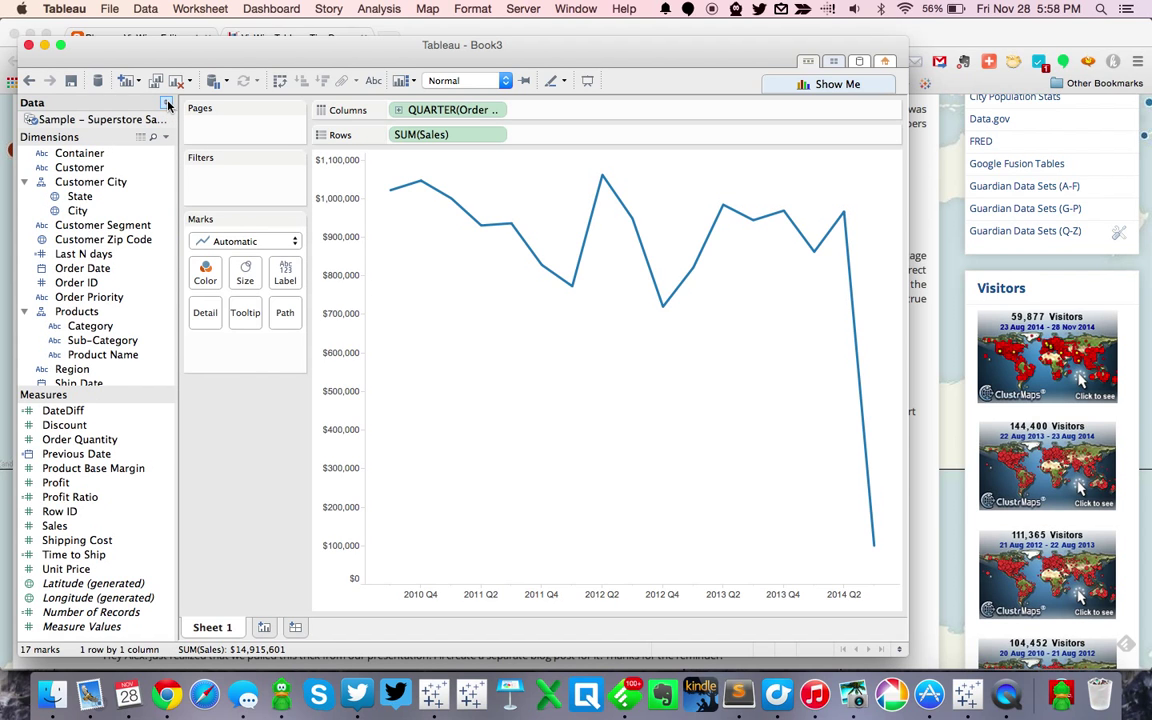
# - Name the sheet 'Sales Trend'
pyautogui.write('Sales Trne')
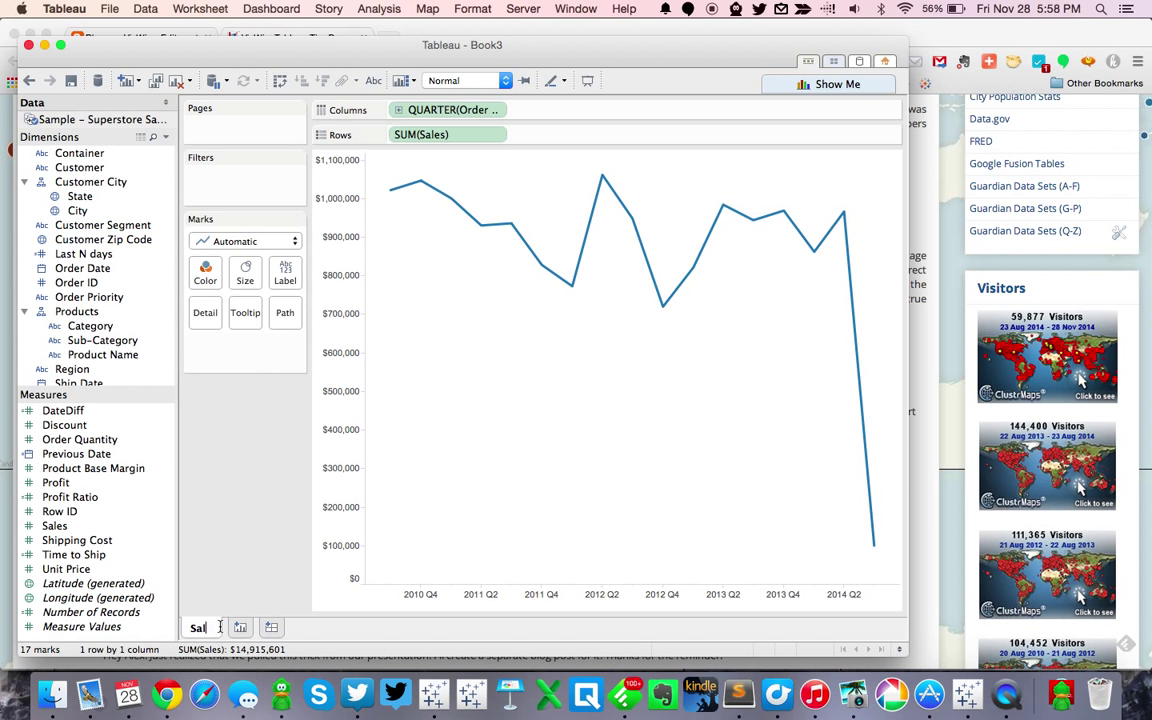
pyautogui.press('BackSpace')
pyautogui.press('BackSpace')
pyautogui.write('end')
# - Duplicate the sheet and chart Profit Ratio by quarter with no axis title
pyautogui.rightClick(221, 628)
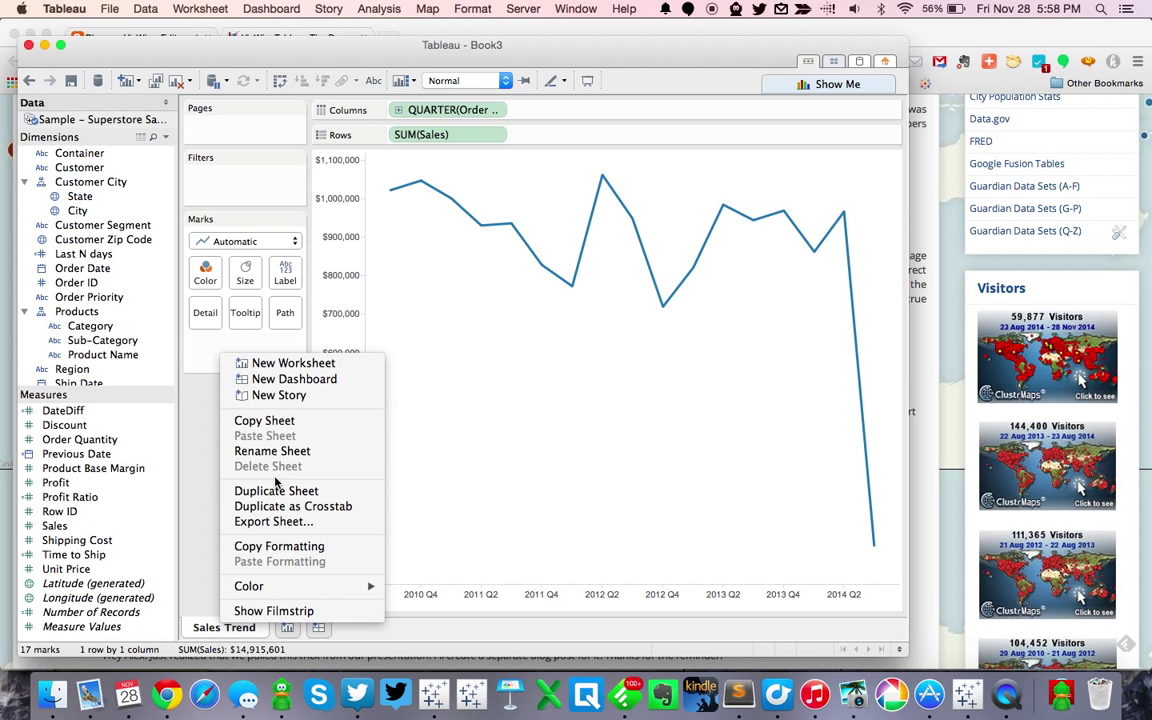
pyautogui.click(276, 491)
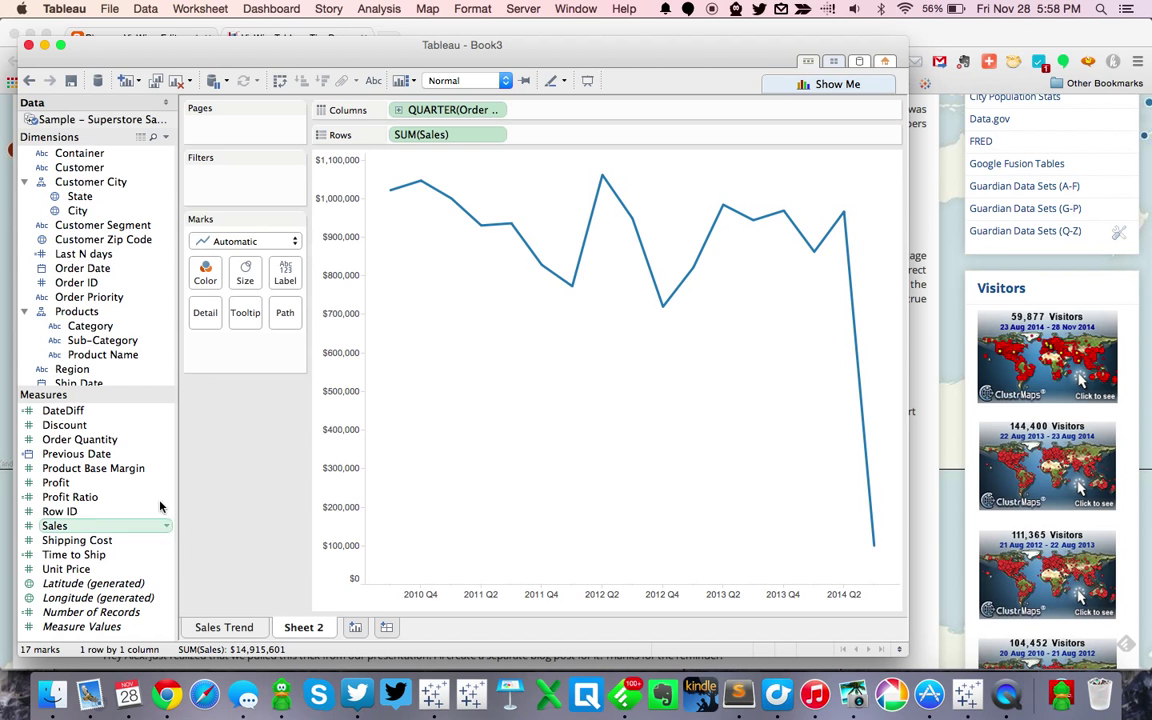
pyautogui.moveTo(70, 497); pyautogui.dragTo(444, 134)
pyautogui.doubleClick(318, 399)
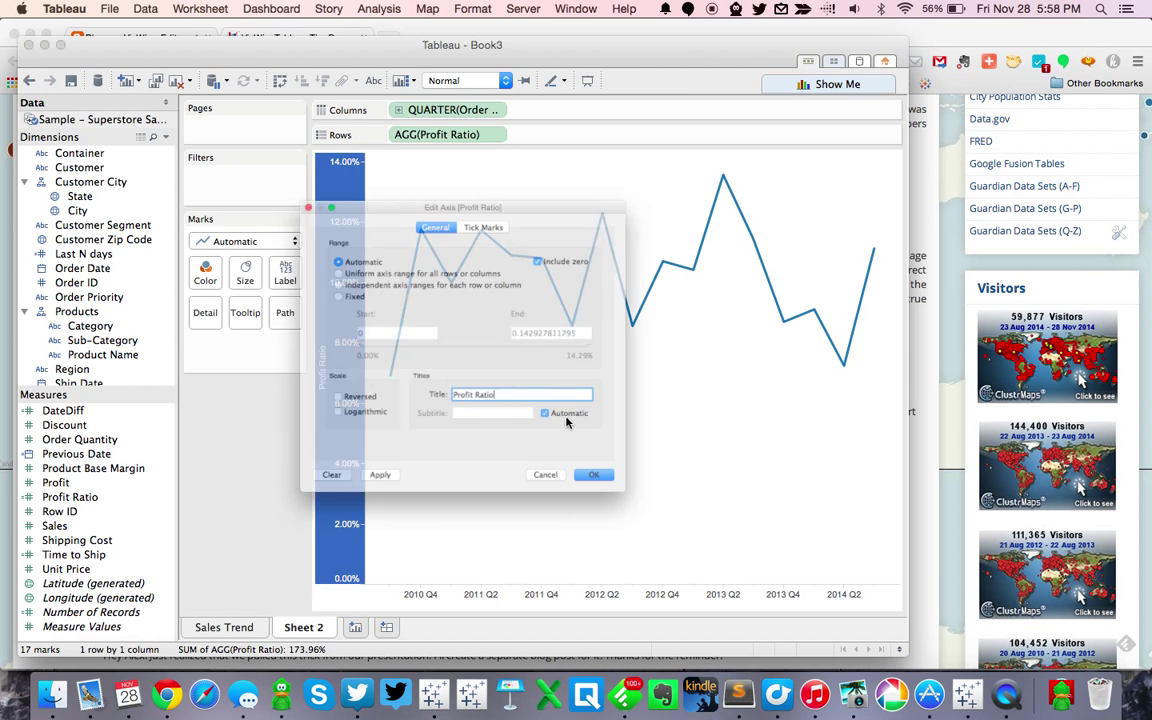
pyautogui.press('Return')
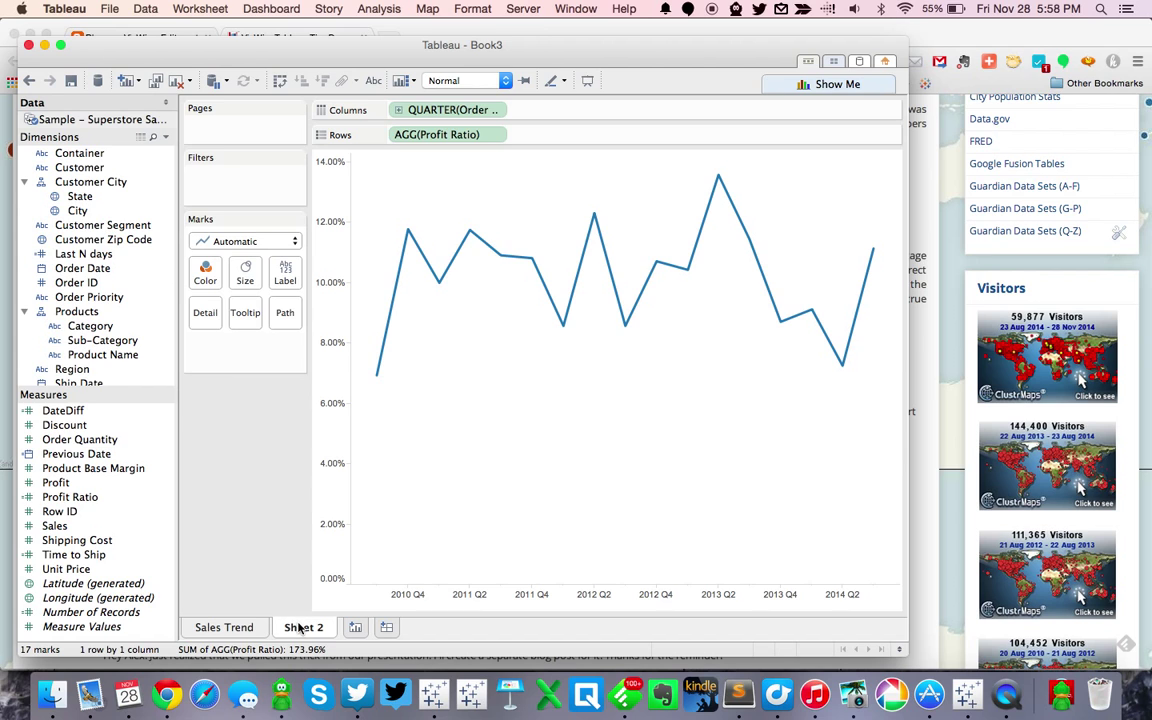
# - Name the copied sheet 'Profit Trend'
pyautogui.write('Pro')
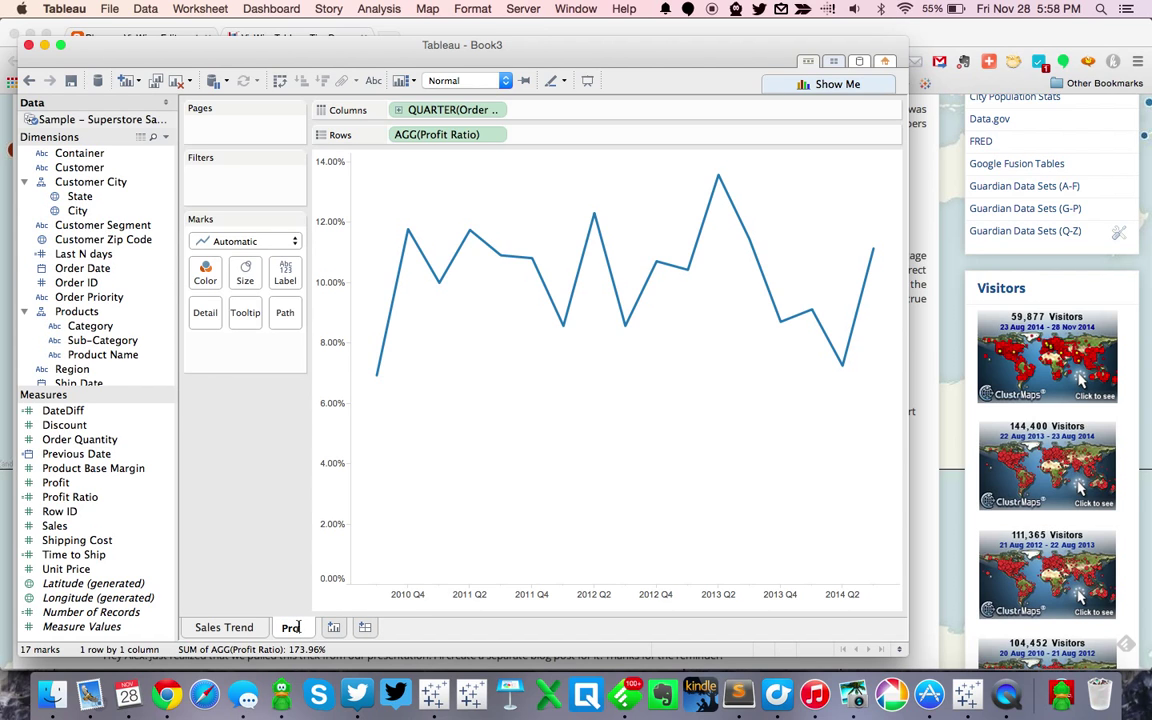
pyautogui.write('fit Trend')
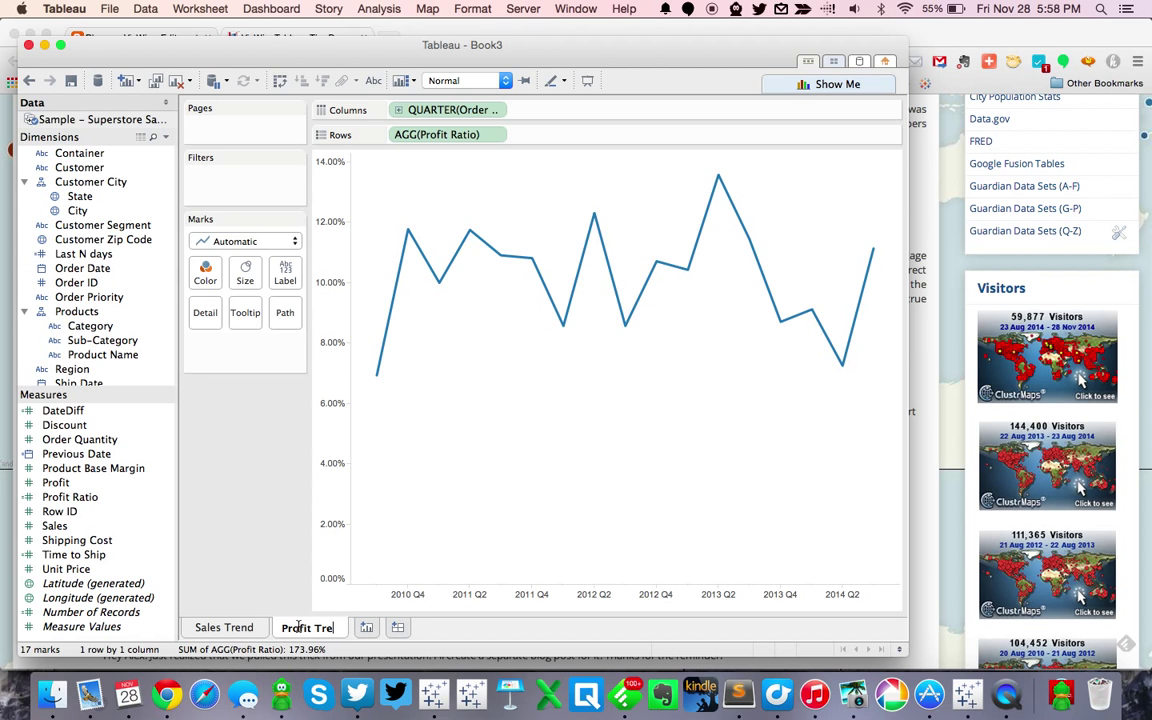
pyautogui.rightClick(298, 630)
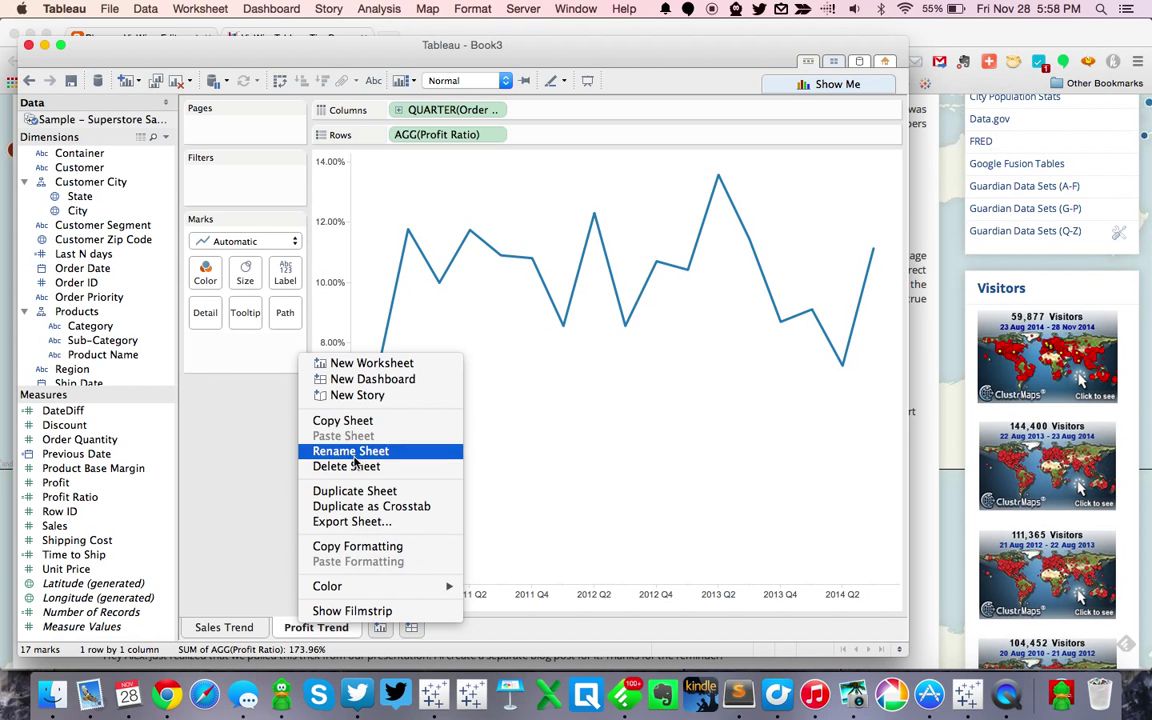
pyautogui.click(246, 487)
# - Chart SUM(Order Quantity) by quarter with the axis title removed
pyautogui.press('super+t')
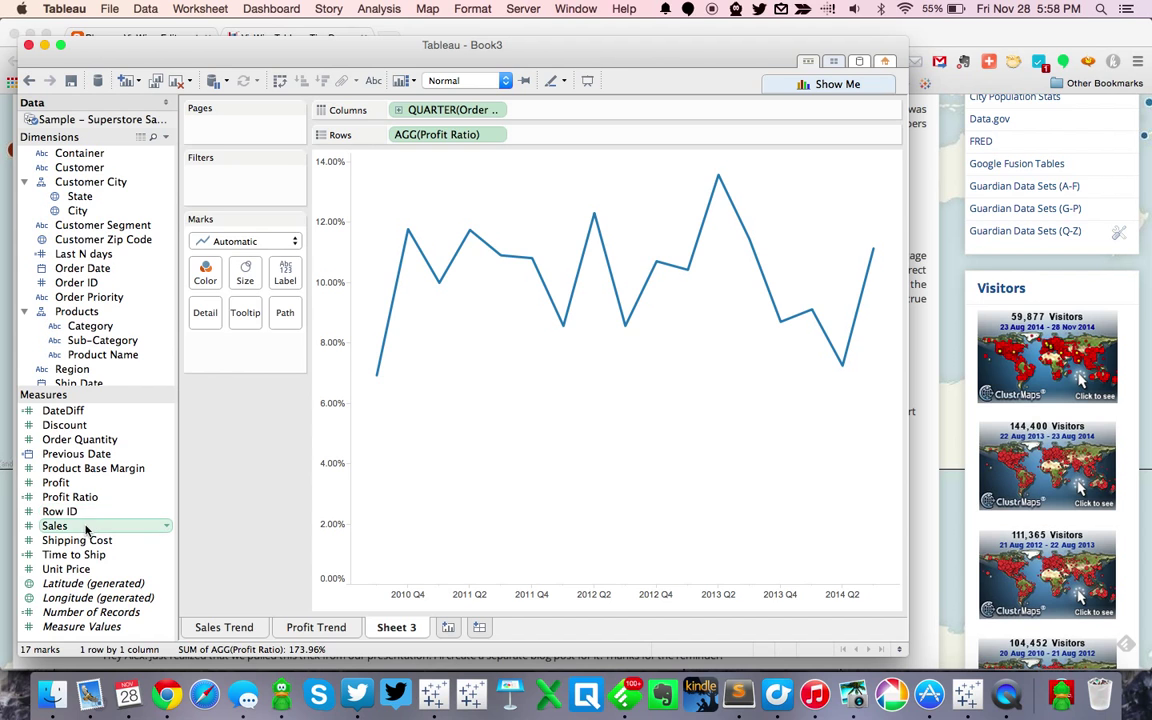
pyautogui.moveTo(79, 440); pyautogui.dragTo(446, 141)
pyautogui.doubleClick(308, 250)
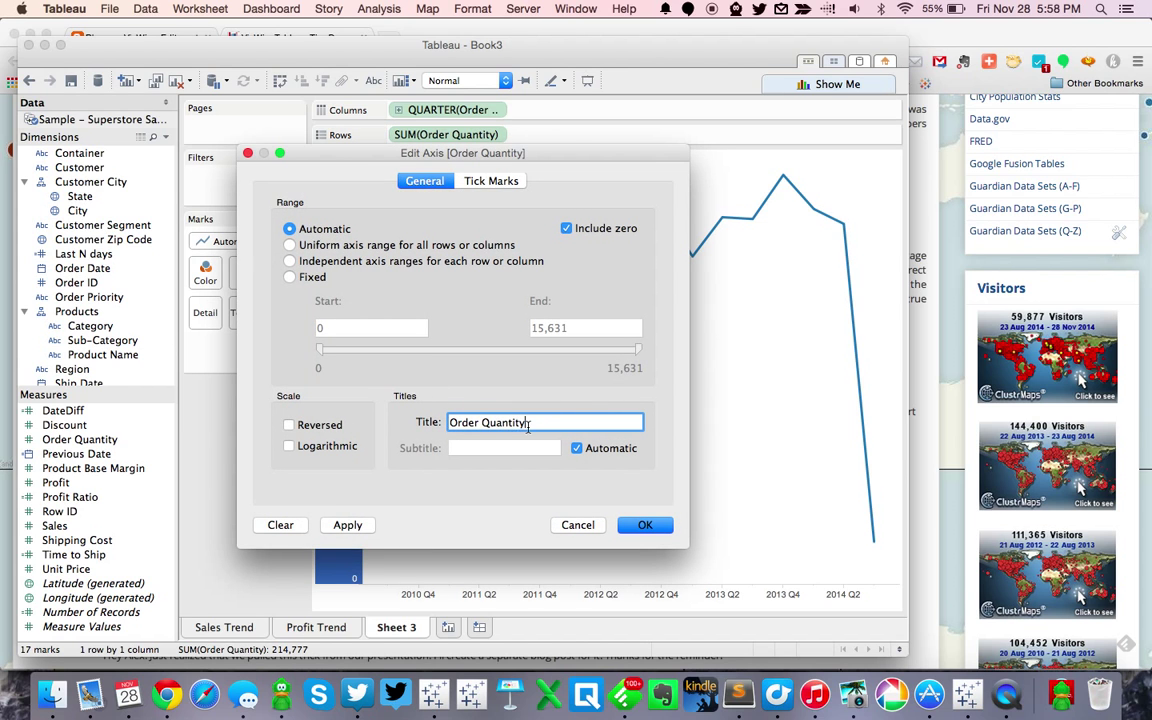
pyautogui.press('Return')
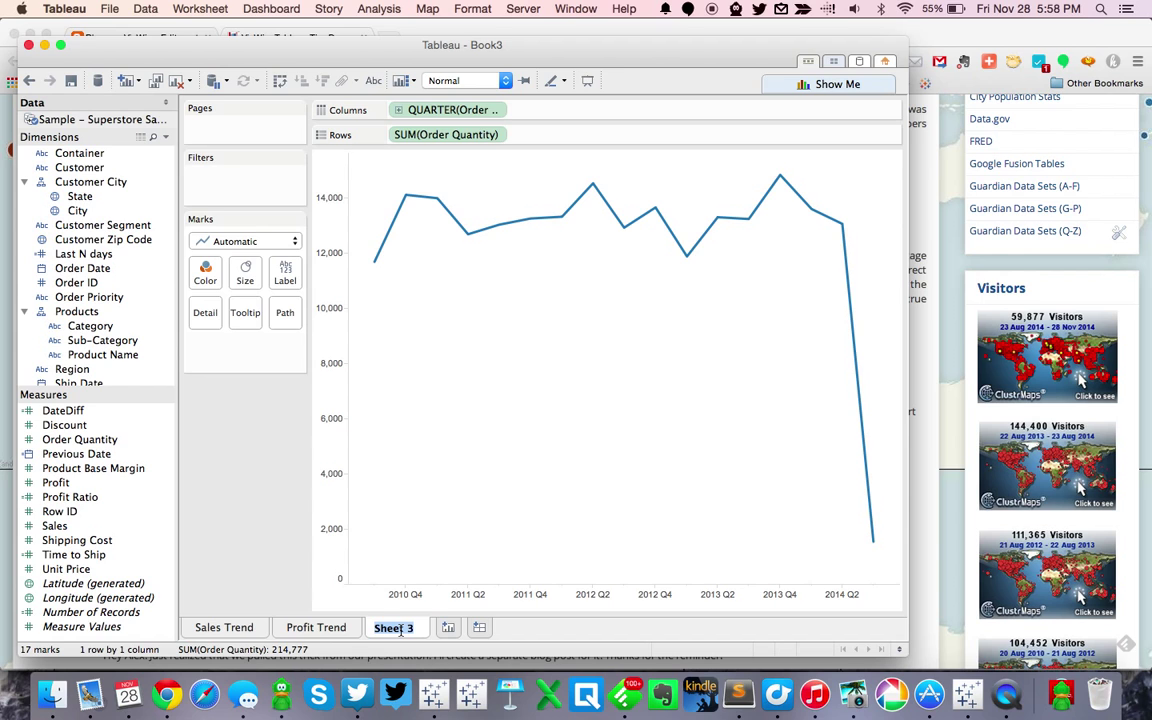
# - Name the sheet 'Quantity Trend', fixing the typos, and add blank Sheet 4
pyautogui.write('Quartity Tred')
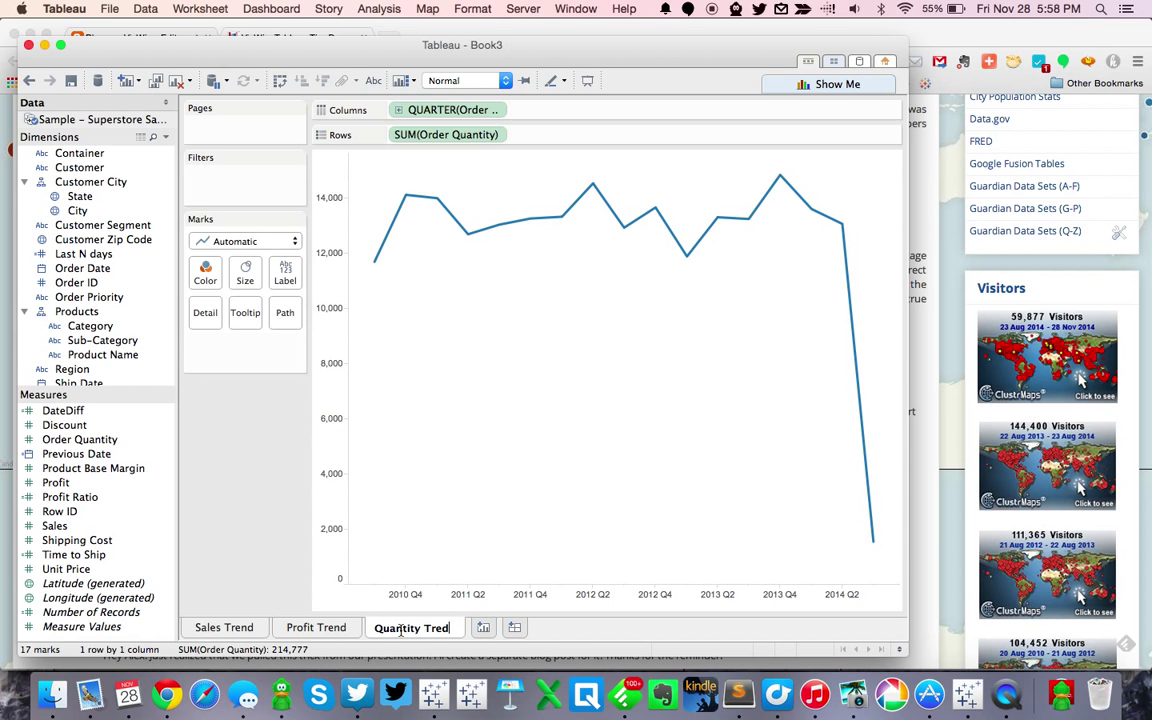
pyautogui.doubleClick(447, 630)
pyautogui.click(440, 630)
pyautogui.write('n')
pyautogui.press('Return')
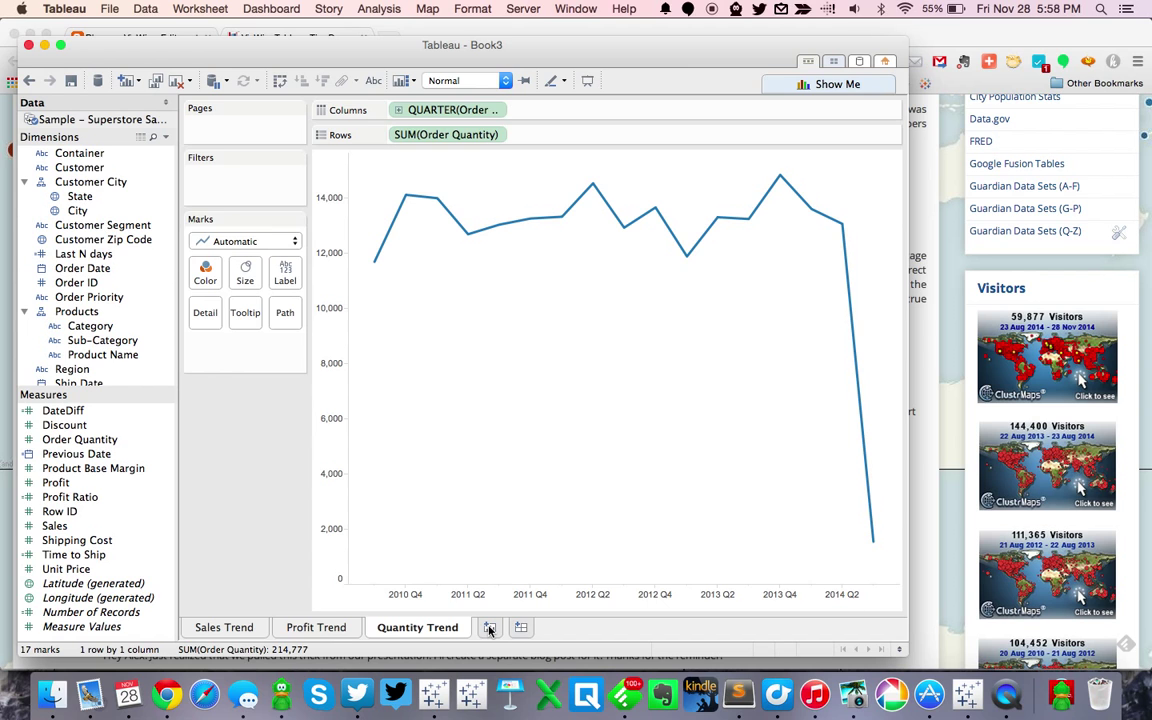
pyautogui.click(489, 627)
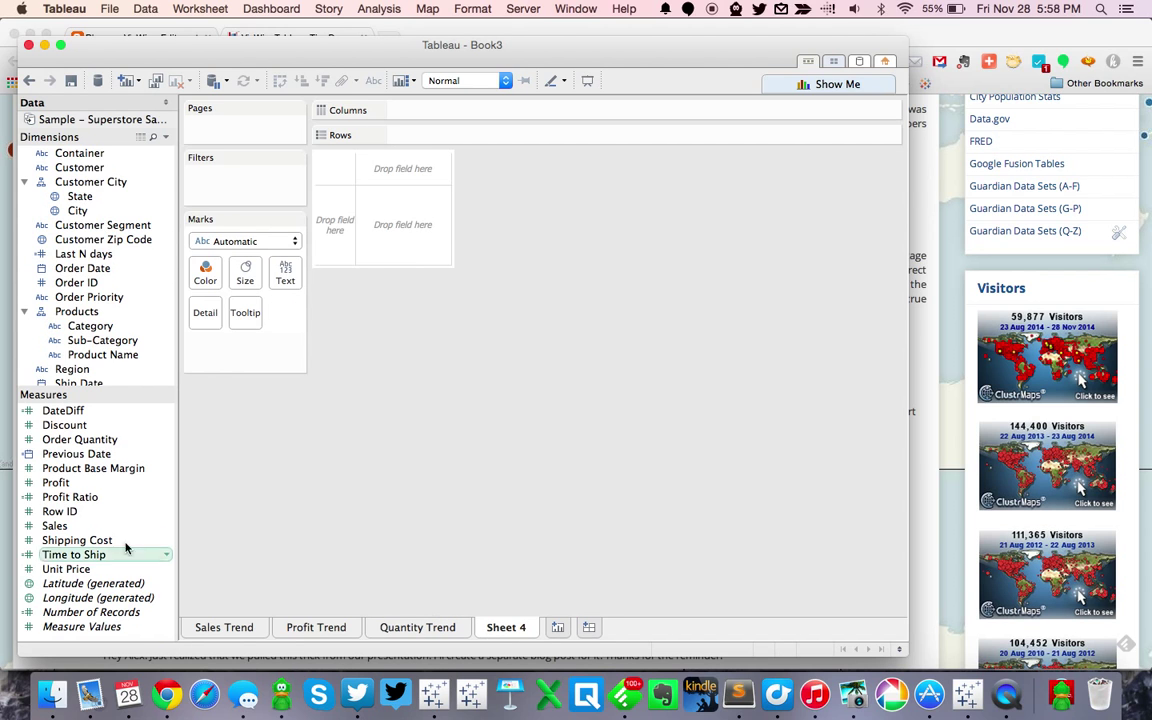
# - Map the states filled by SUM(Sales) using the Blue palette
pyautogui.click(86, 201)
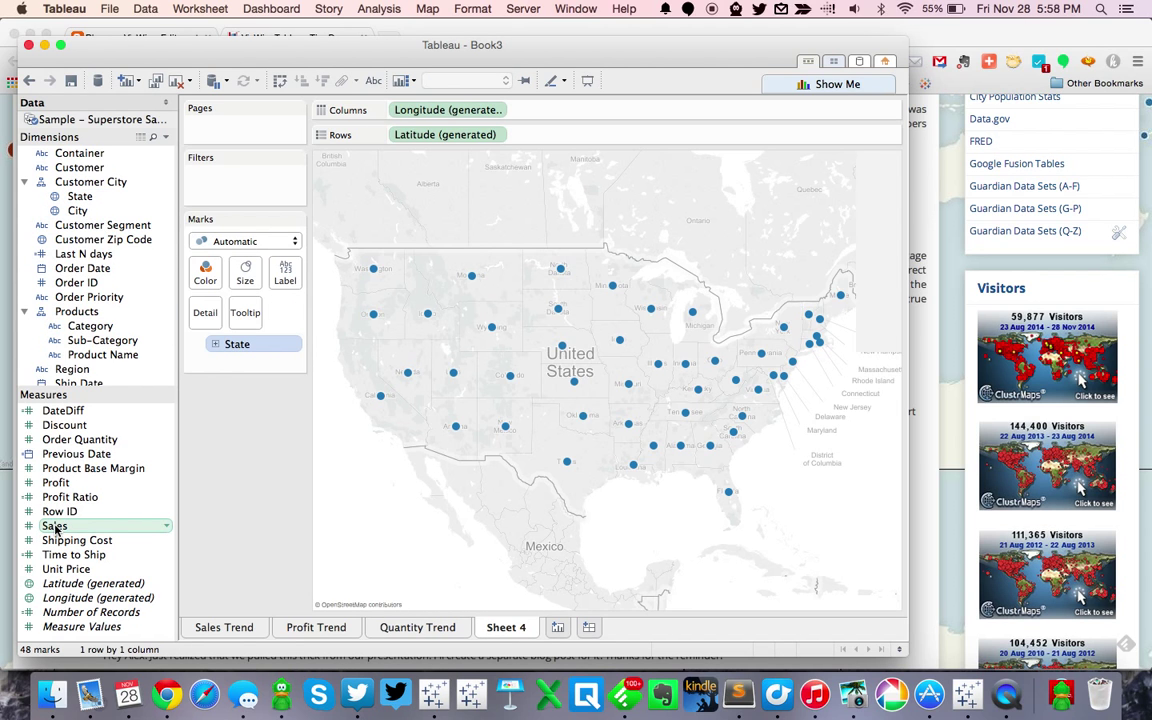
pyautogui.moveTo(54, 526); pyautogui.dragTo(205, 278)
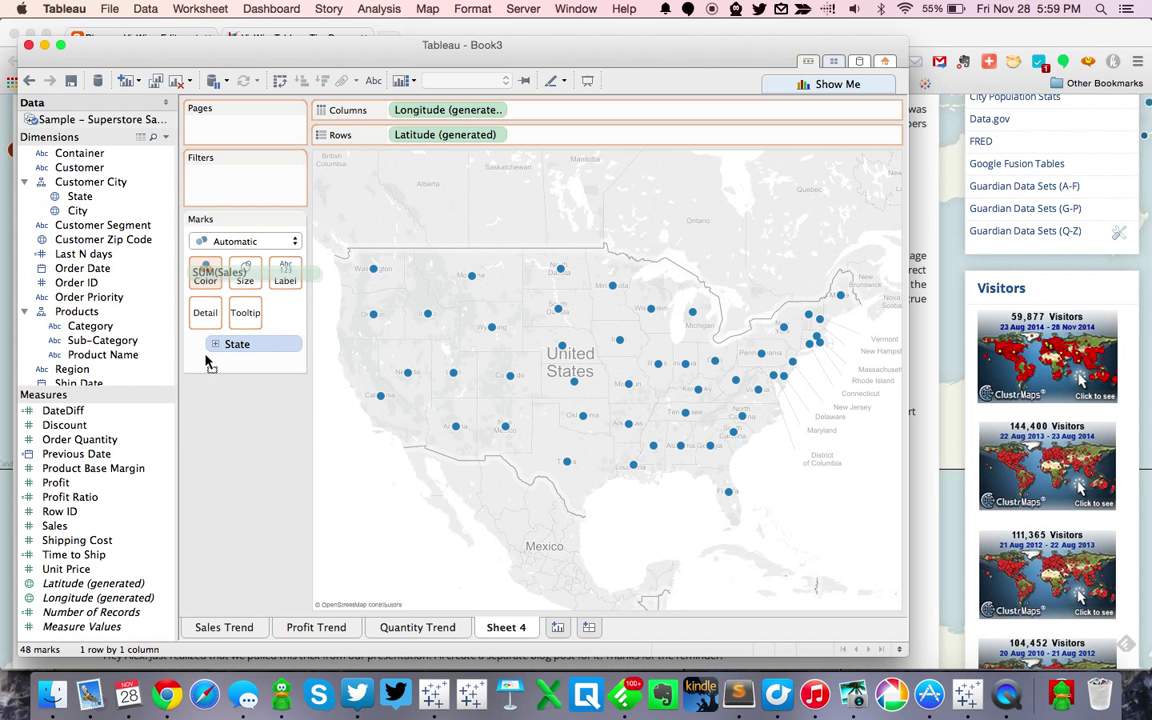
pyautogui.moveTo(208, 365); pyautogui.dragTo(205, 275)
pyautogui.doubleClick(243, 432)
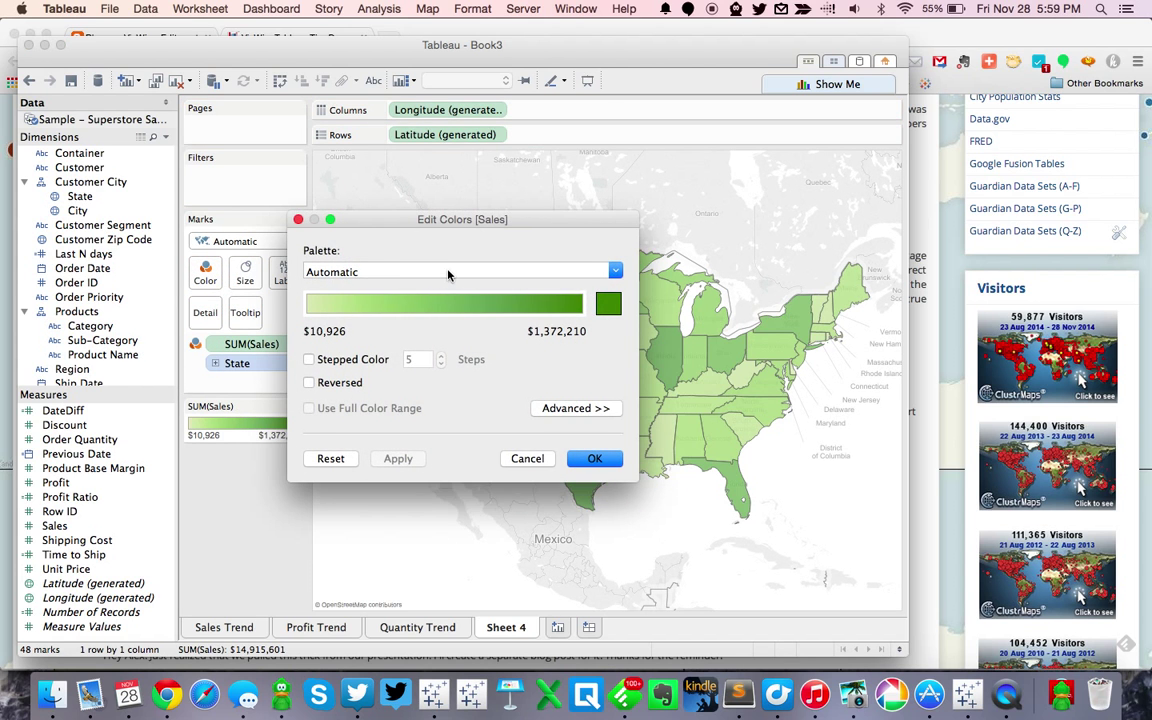
pyautogui.click(410, 268)
pyautogui.click(378, 86)
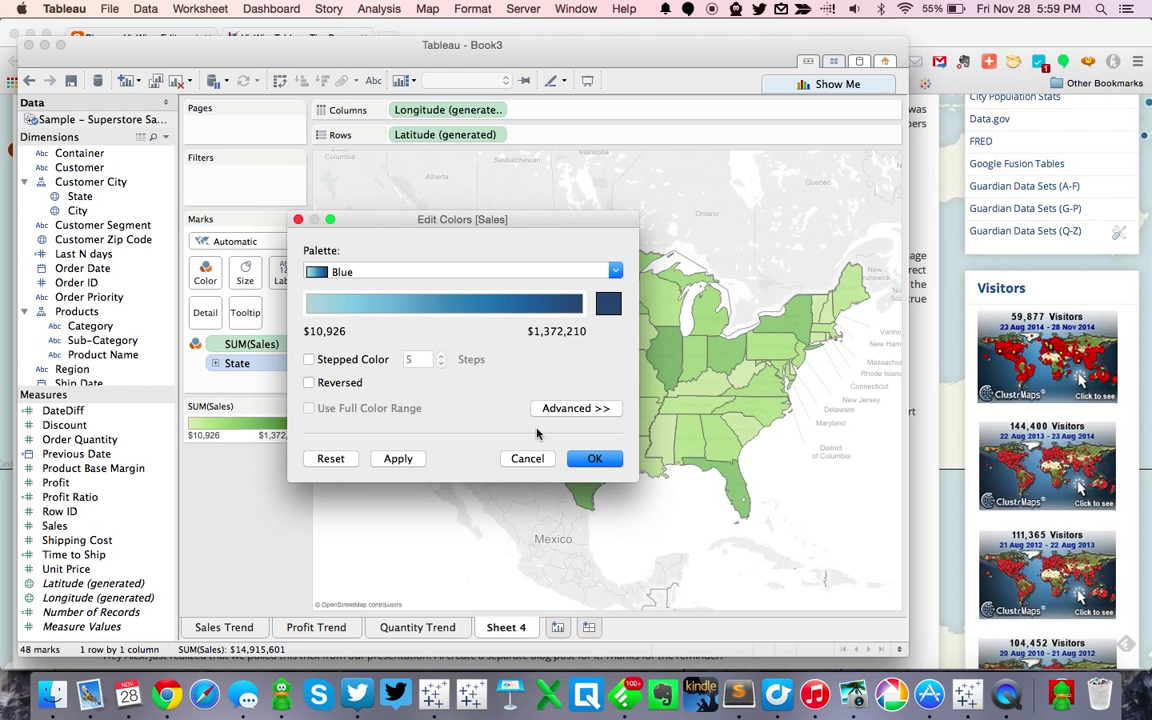
pyautogui.click(593, 459)
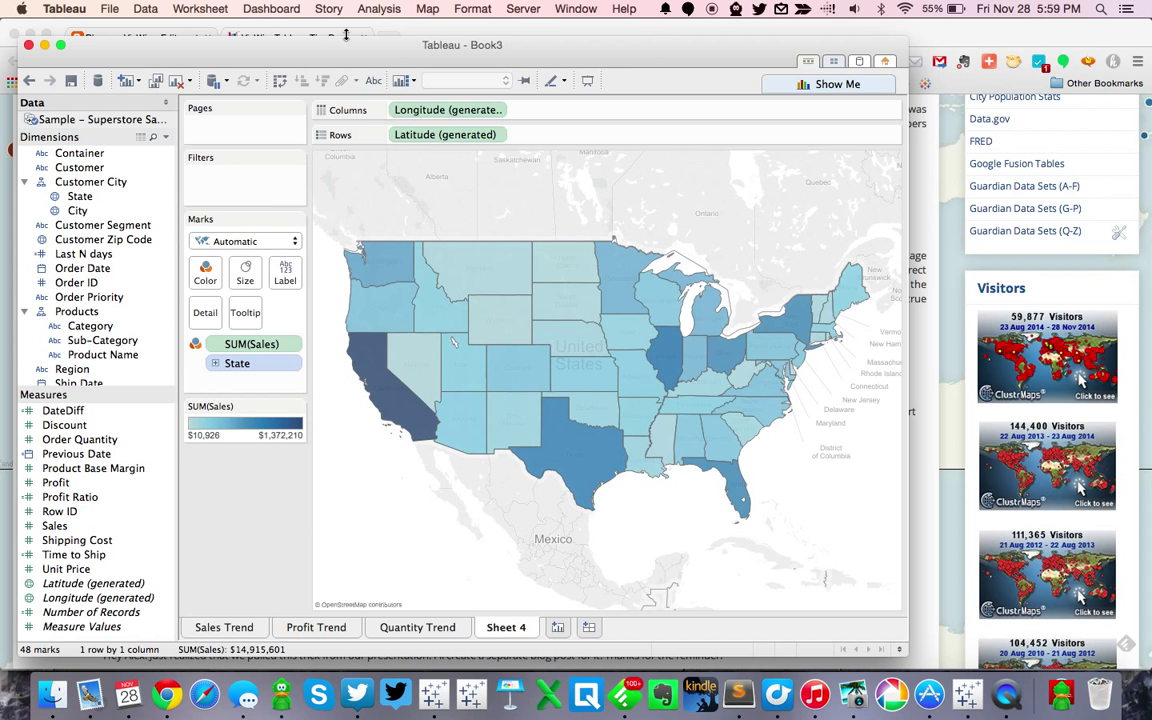
# - Hide the Base, Land Cover, country and state border and name map layers
pyautogui.click(428, 9)
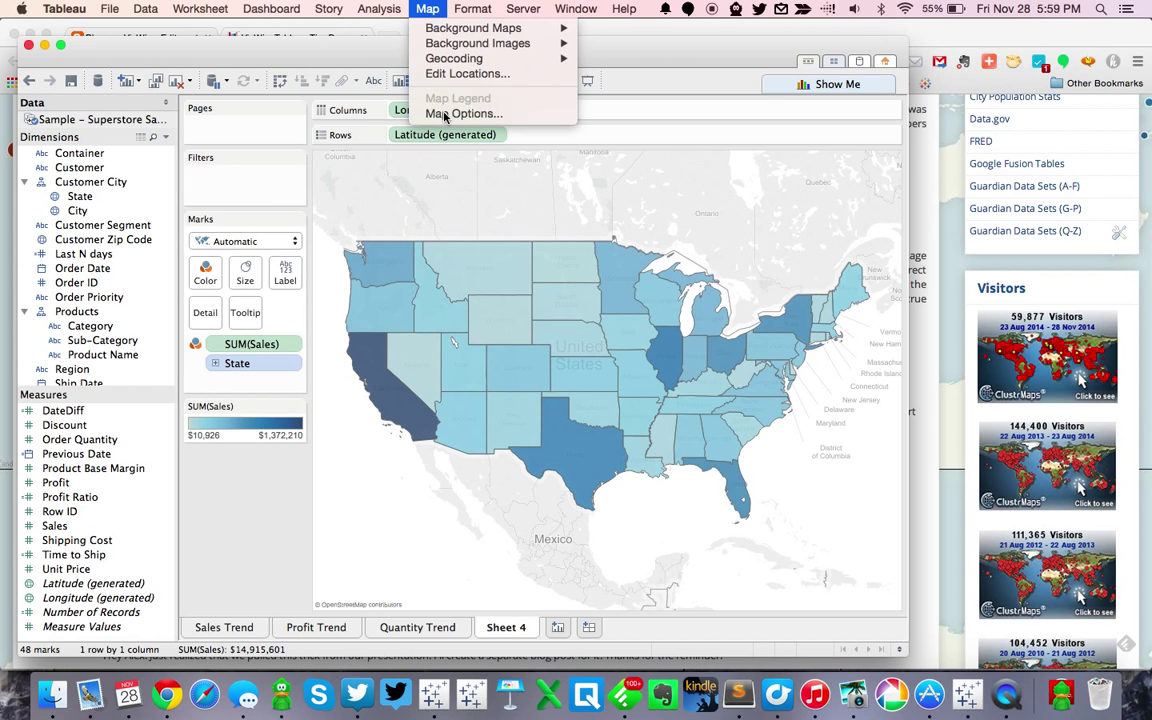
pyautogui.click(405, 103)
pyautogui.click(43, 239)
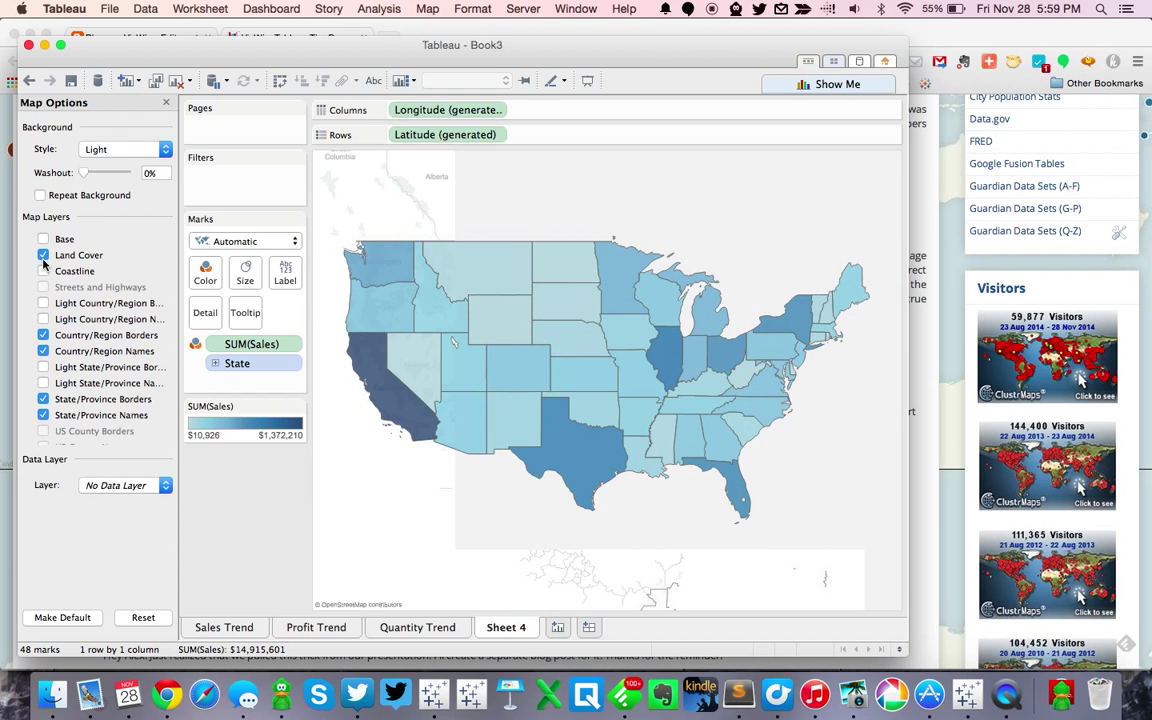
pyautogui.click(43, 255)
pyautogui.click(43, 335)
pyautogui.click(43, 351)
pyautogui.click(43, 399)
pyautogui.click(44, 415)
pyautogui.click(44, 415)
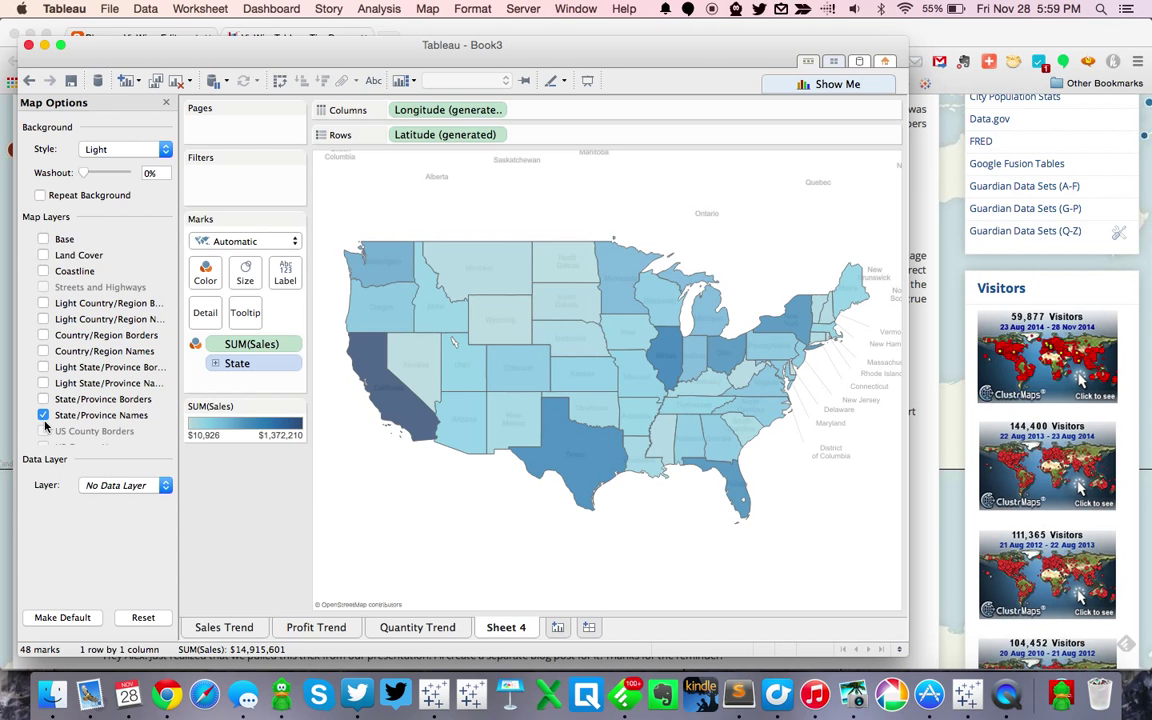
pyautogui.click(44, 415)
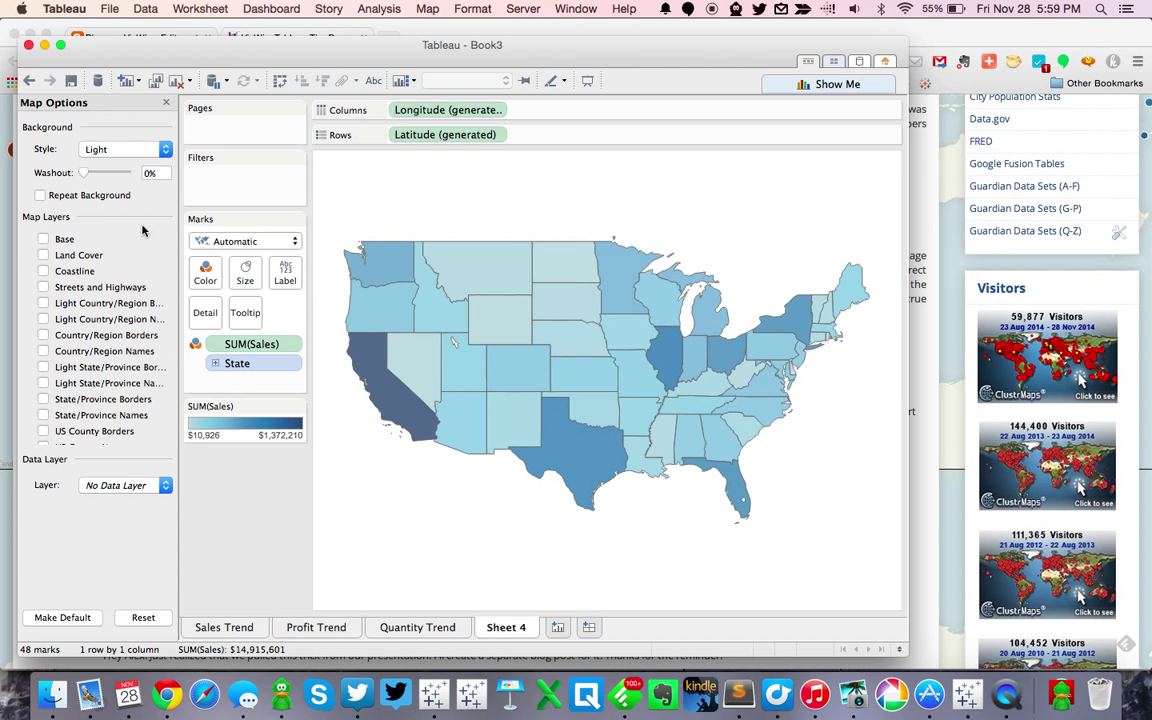
pyautogui.click(167, 103)
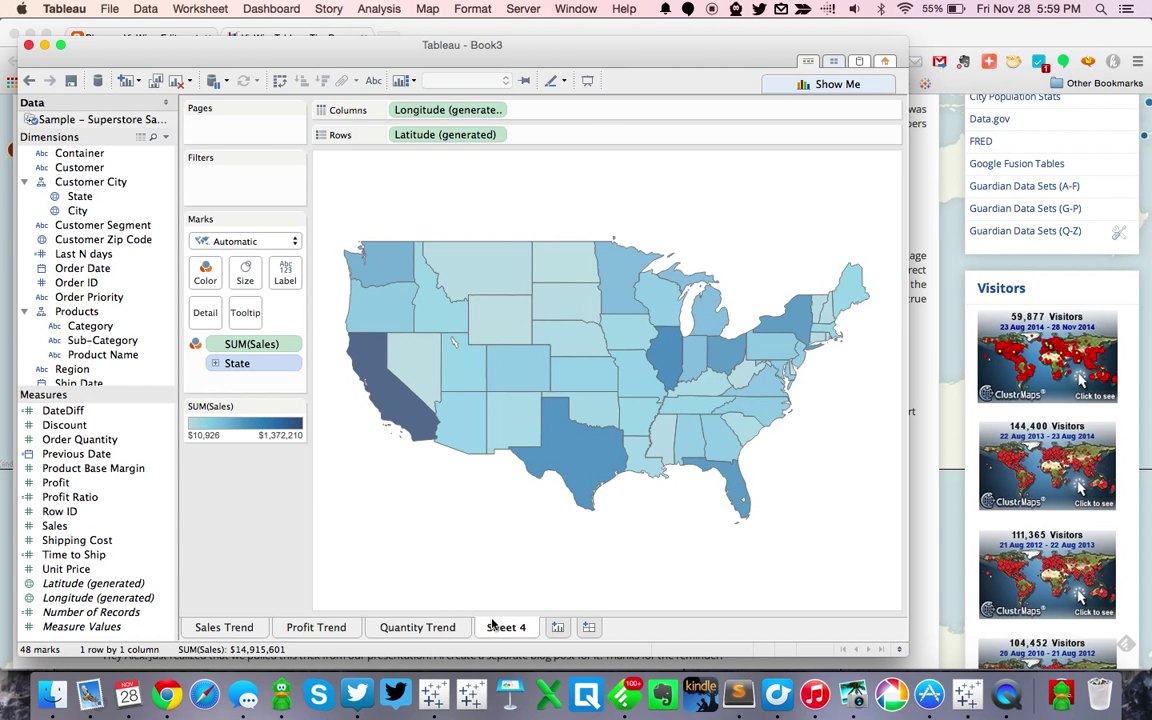
# - Name the sheet 'Sales Map' and duplicate it
pyautogui.write('Sales Map')
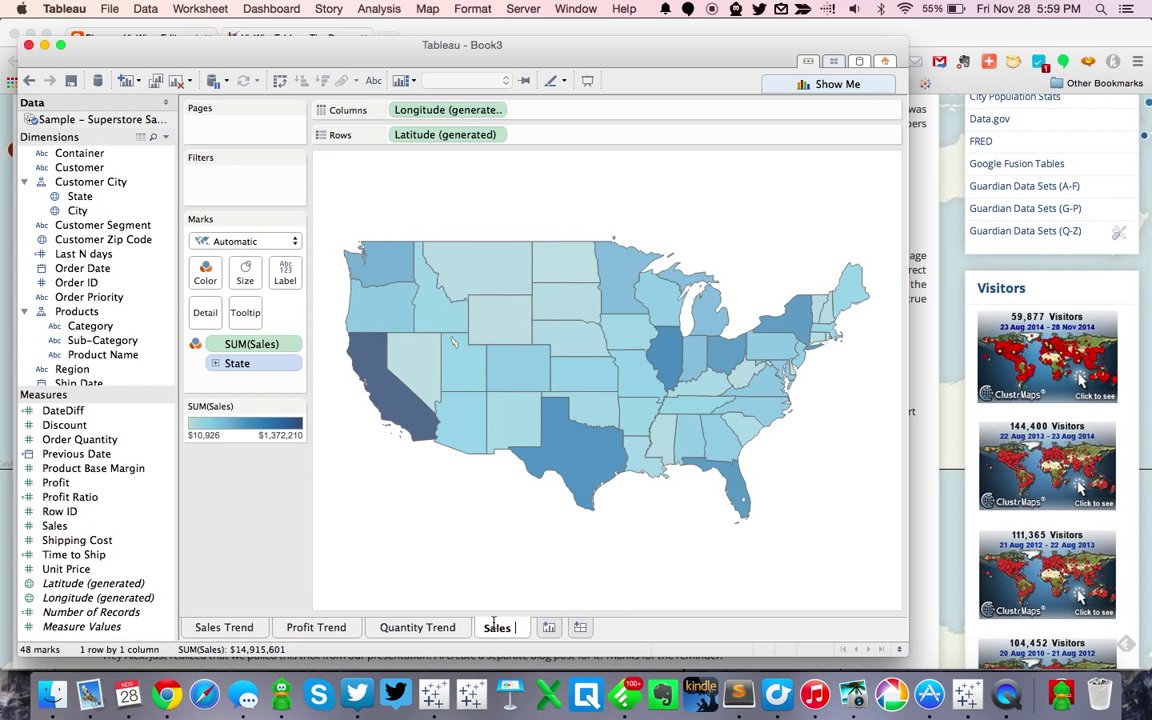
pyautogui.rightClick(493, 627)
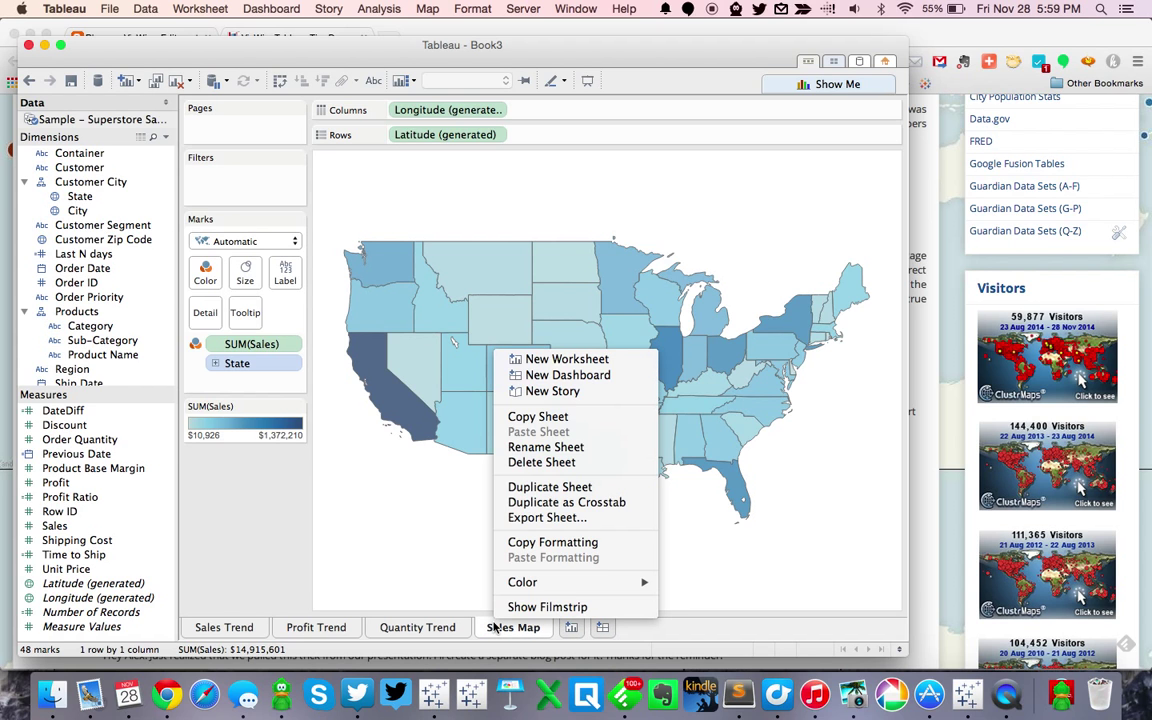
pyautogui.click(540, 486)
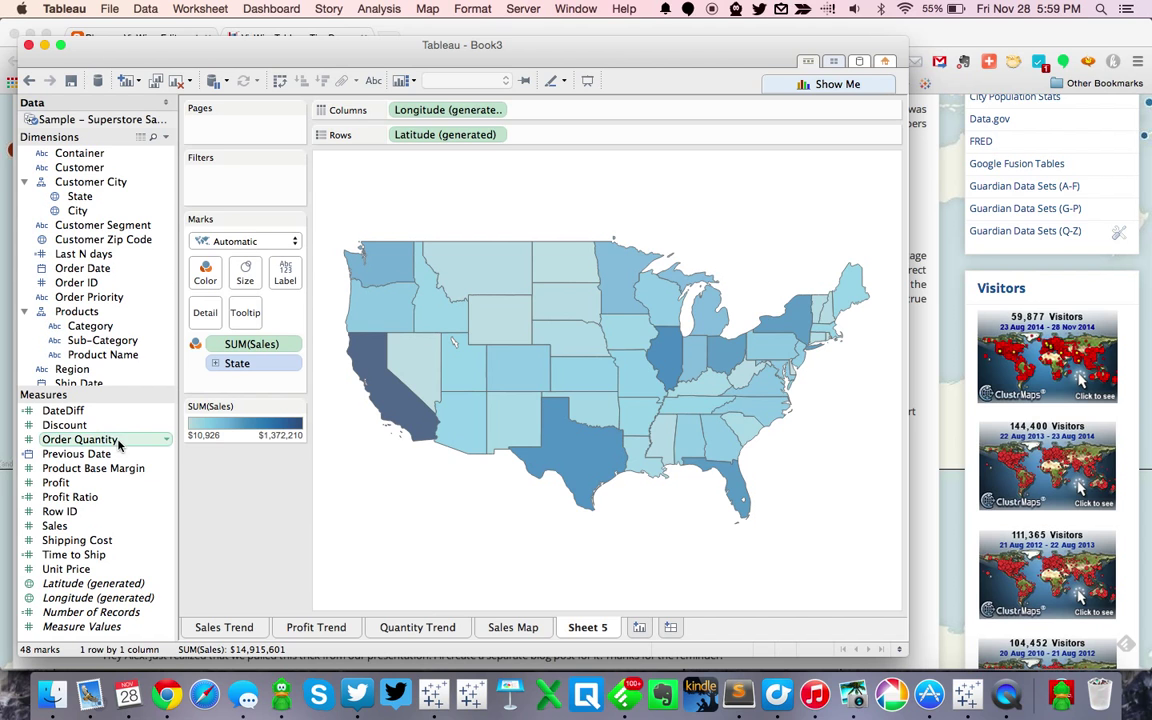
# - Colour the copied map by Profit Ratio with the Red-Blue Diverging palette
pyautogui.moveTo(70, 497); pyautogui.dragTo(248, 350)
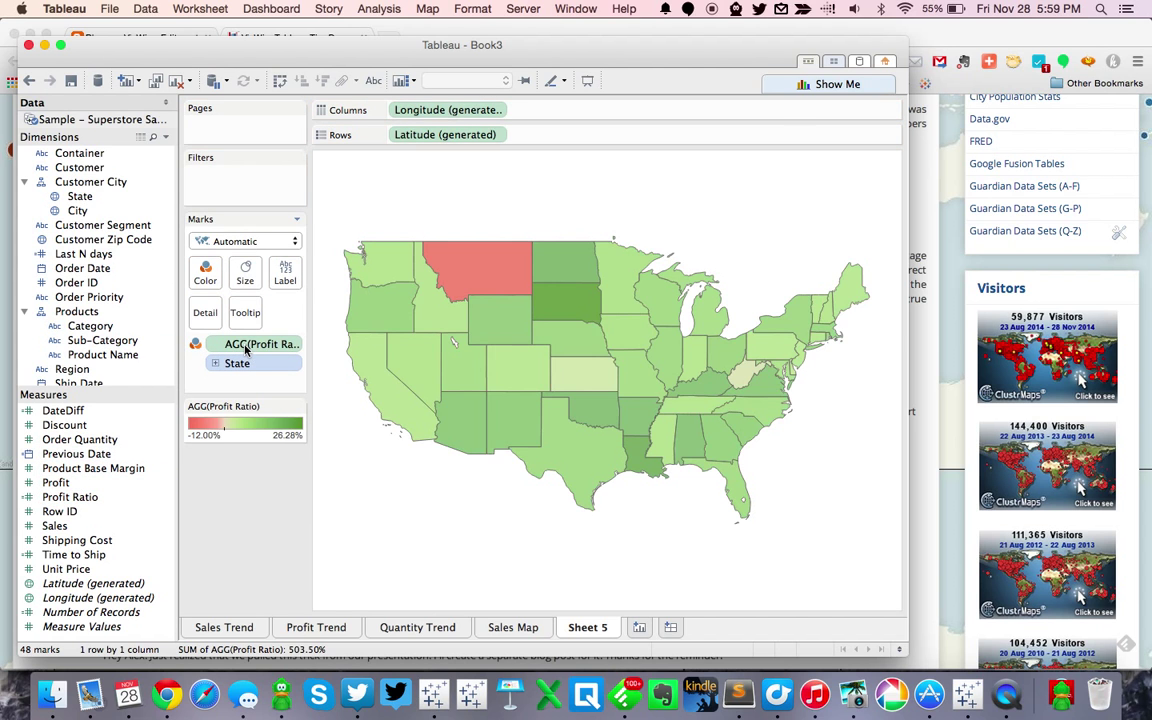
pyautogui.doubleClick(247, 429)
pyautogui.click(386, 269)
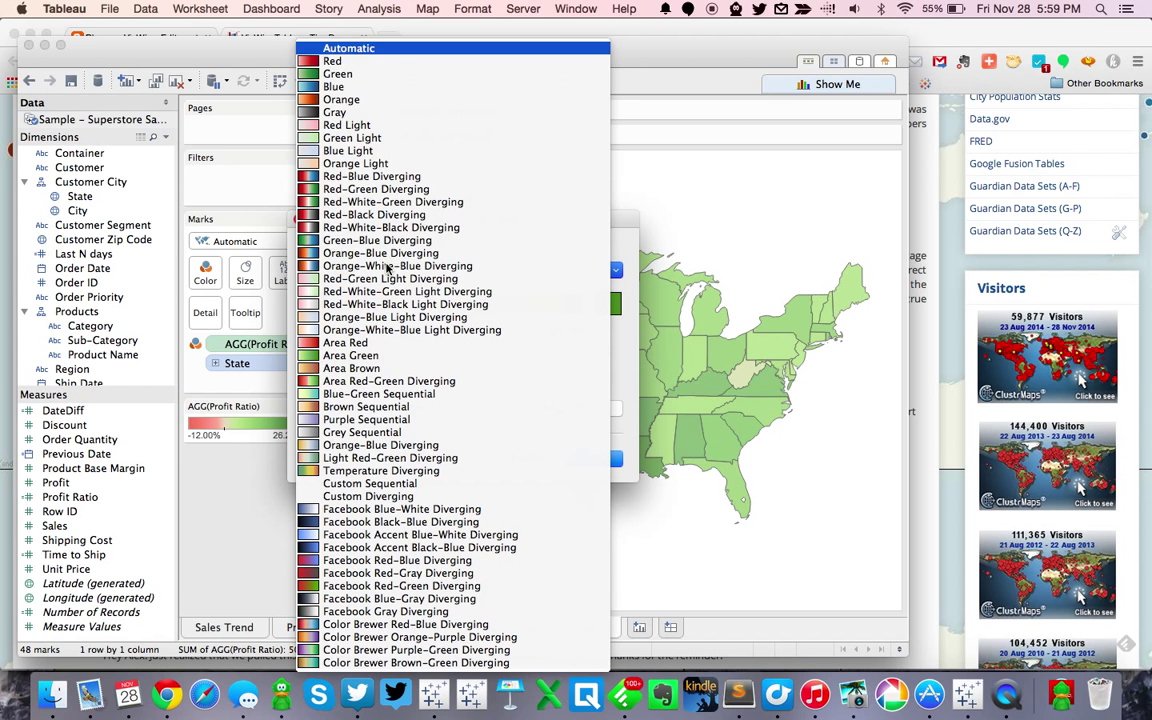
pyautogui.click(368, 177)
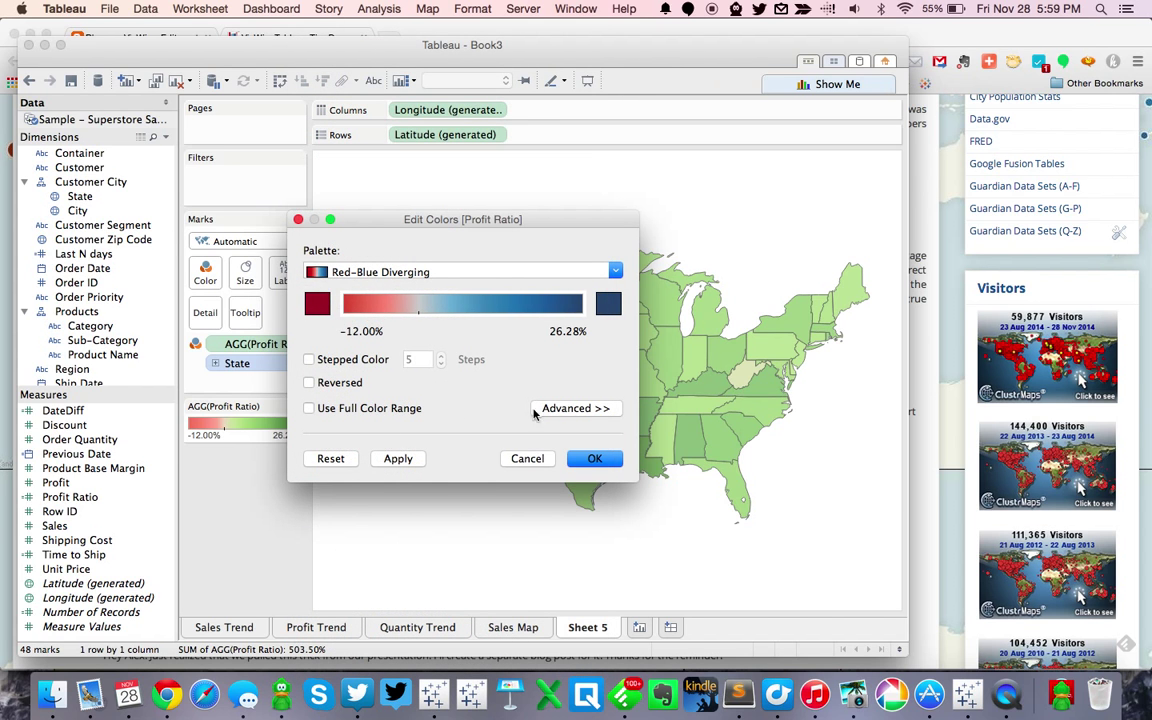
pyautogui.click(576, 409)
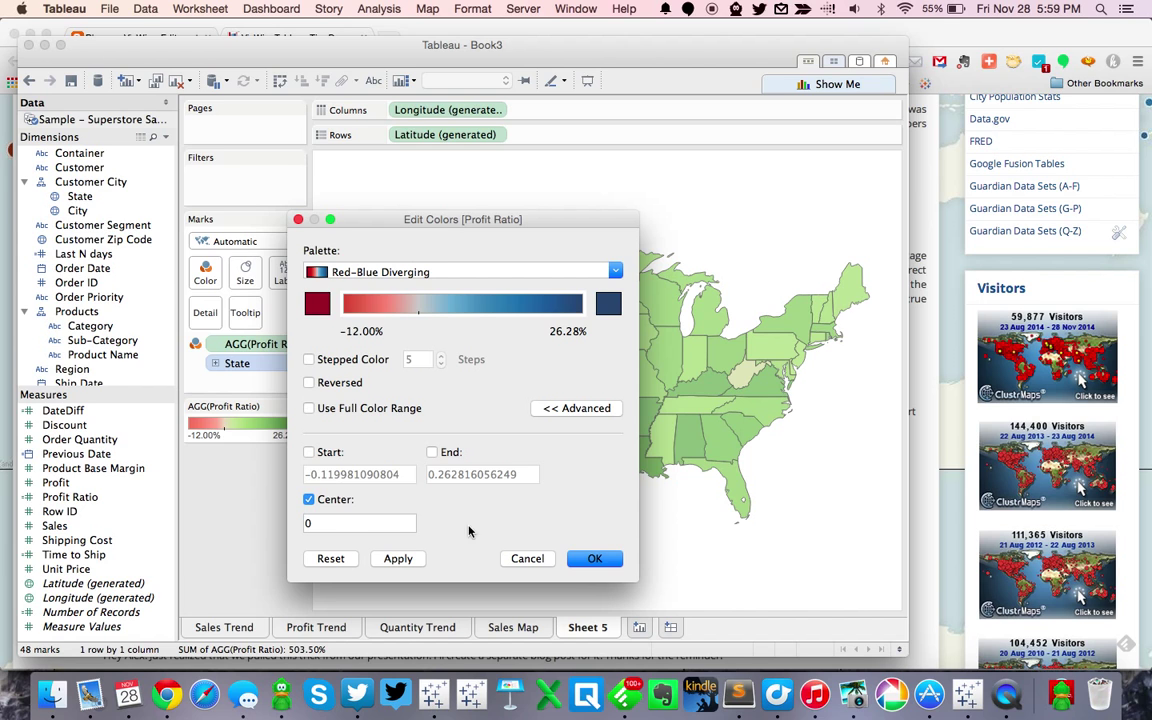
pyautogui.click(576, 557)
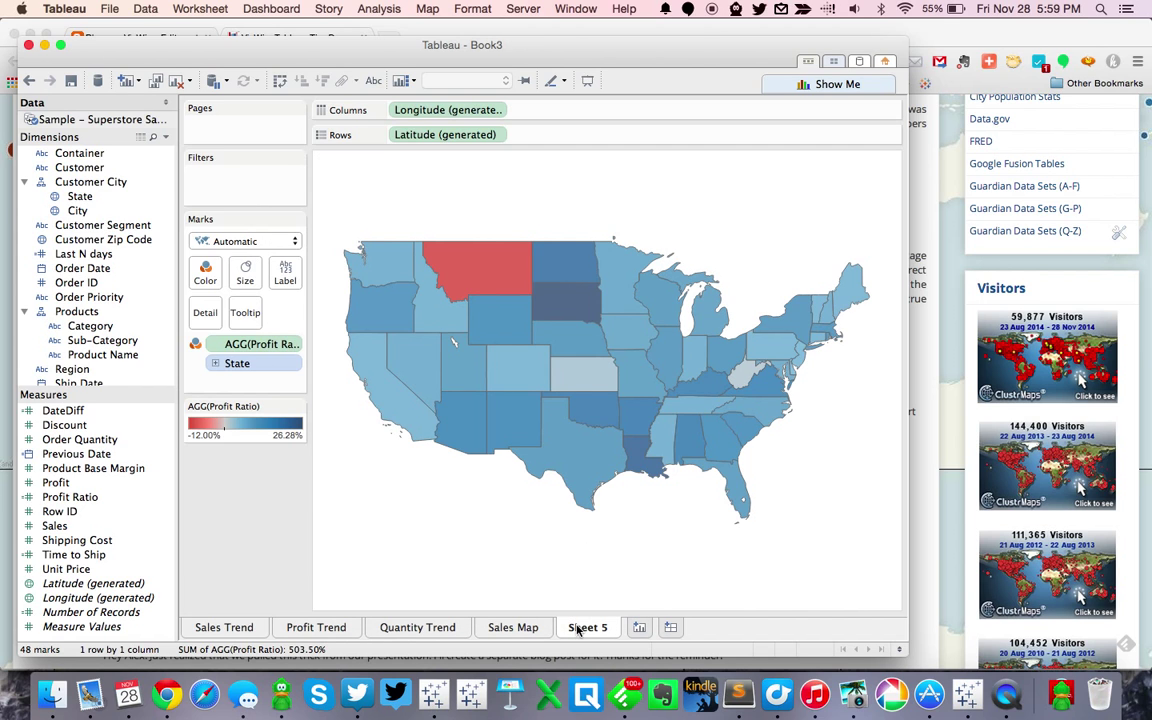
# - Name the sheet 'Profit Map'
pyautogui.write('Profit Ratio')
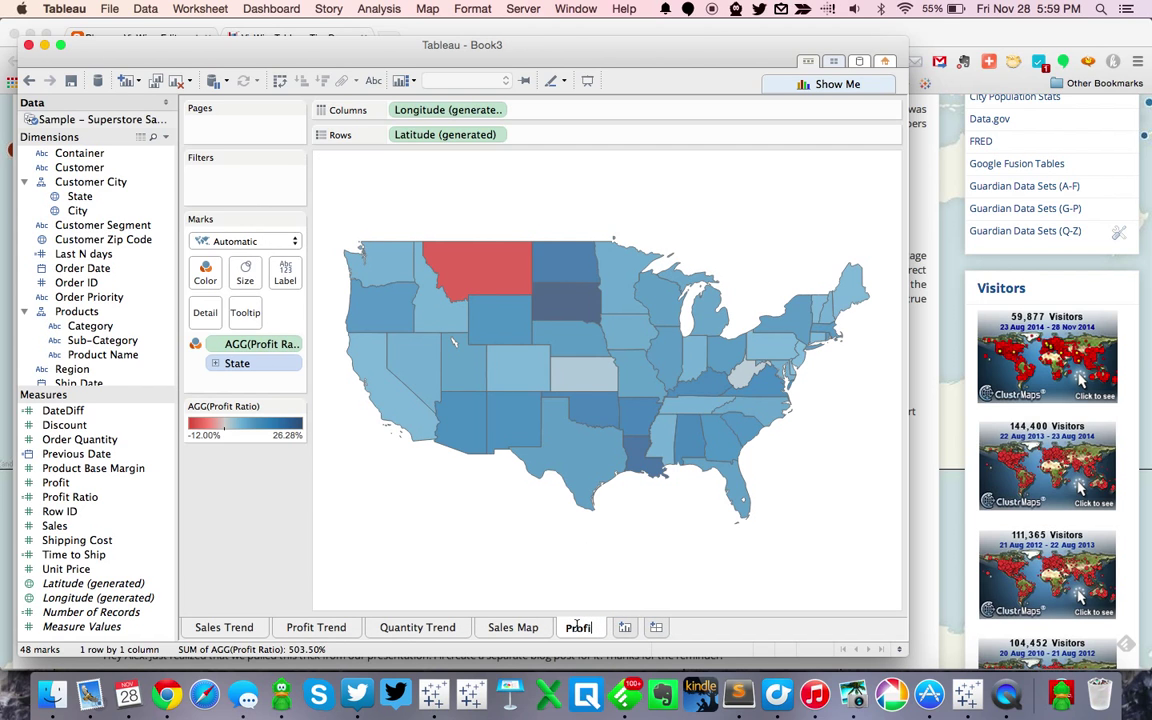
pyautogui.press('BackSpace')
pyautogui.press('BackSpace')
pyautogui.press('BackSpace')
pyautogui.press('BackSpace')
pyautogui.press('BackSpace')
pyautogui.write('Map')
pyautogui.press('Return')
pyautogui.rightClick(578, 629)
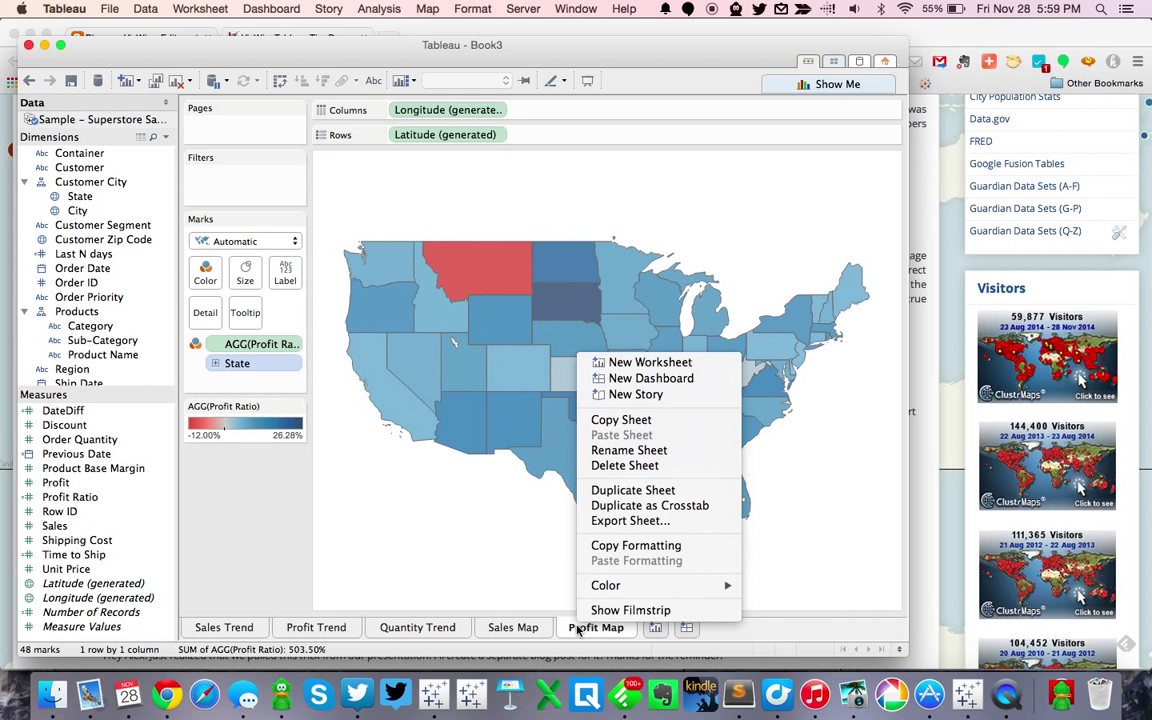
# - Duplicate Profit Map as 'Quantity Map' shaded blue by Order Quantity, then add Sheet 7
pyautogui.click(622, 491)
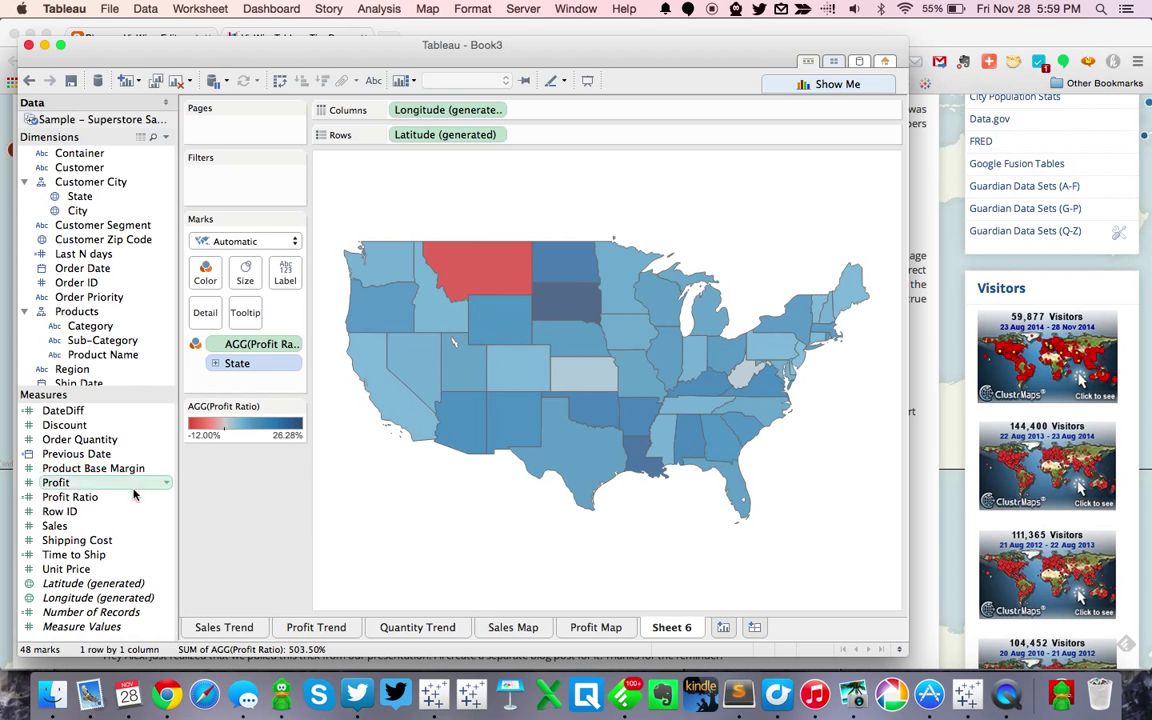
pyautogui.moveTo(98, 442); pyautogui.dragTo(250, 343)
pyautogui.doubleClick(250, 441)
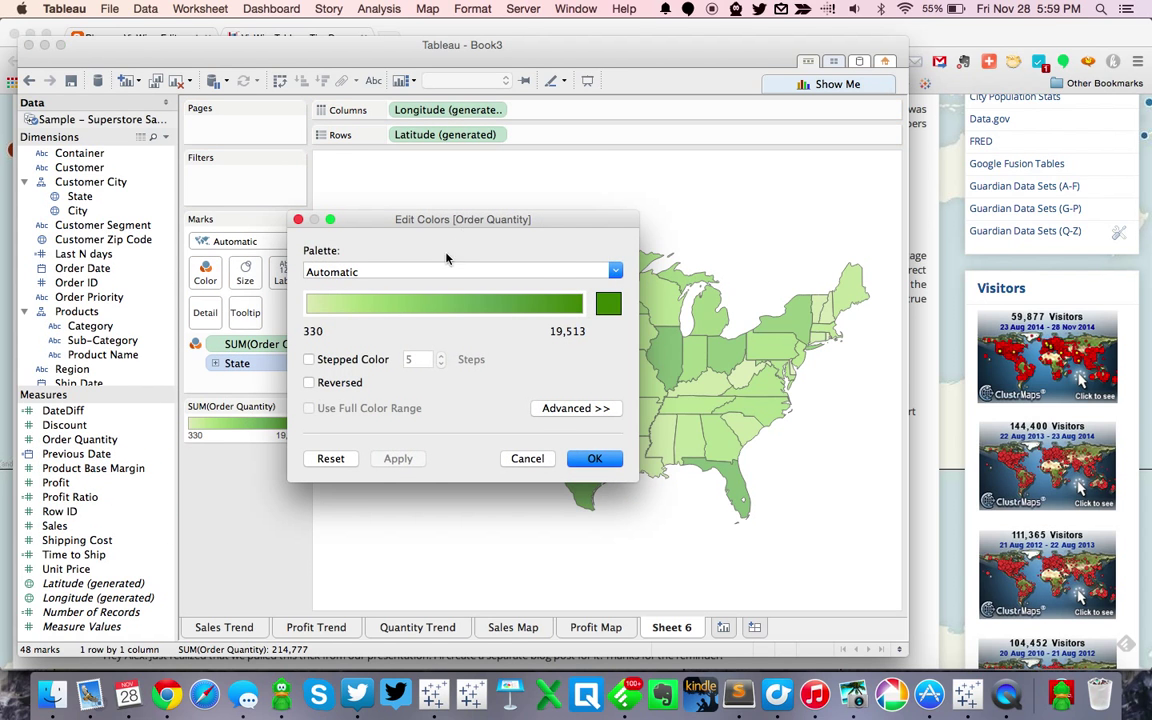
pyautogui.click(445, 268)
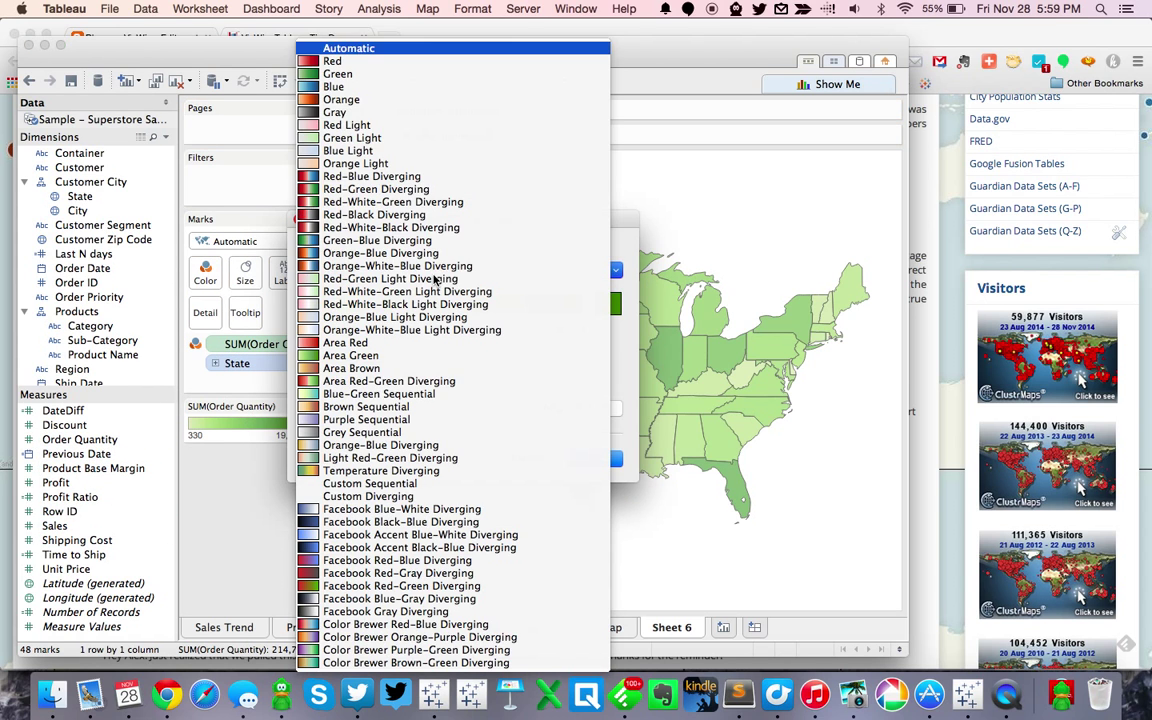
pyautogui.click(391, 87)
pyautogui.click(589, 460)
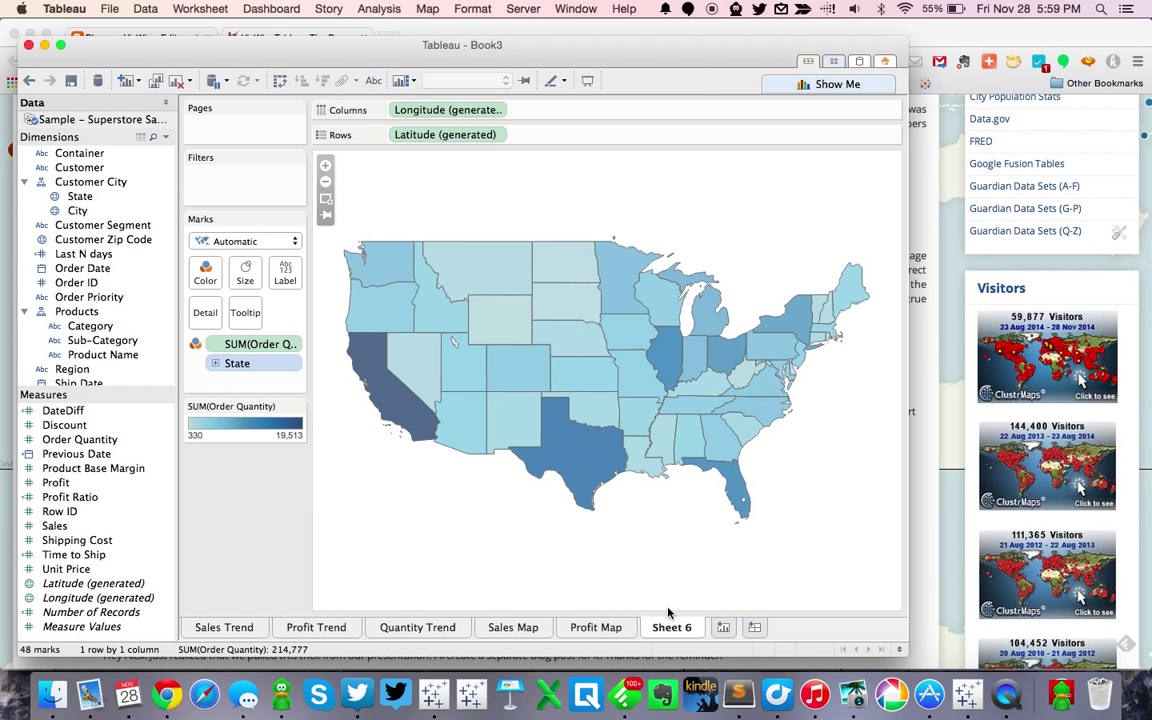
pyautogui.write('Quan')
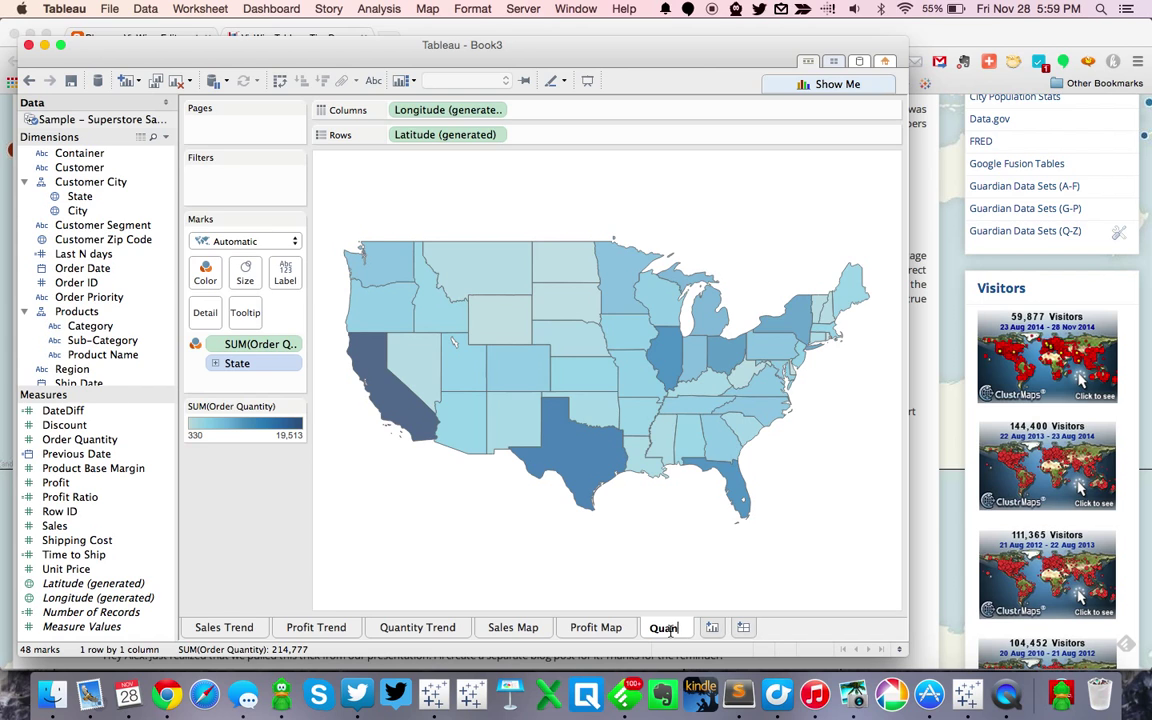
pyautogui.write('tity Map')
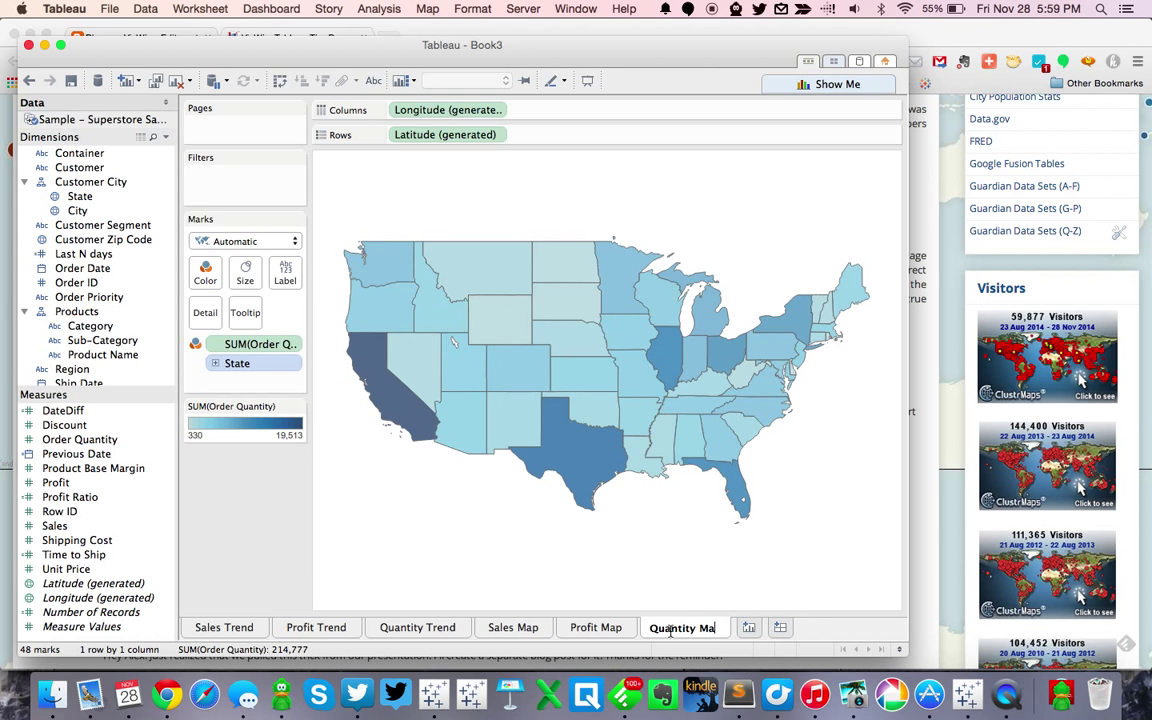
pyautogui.click(755, 629)
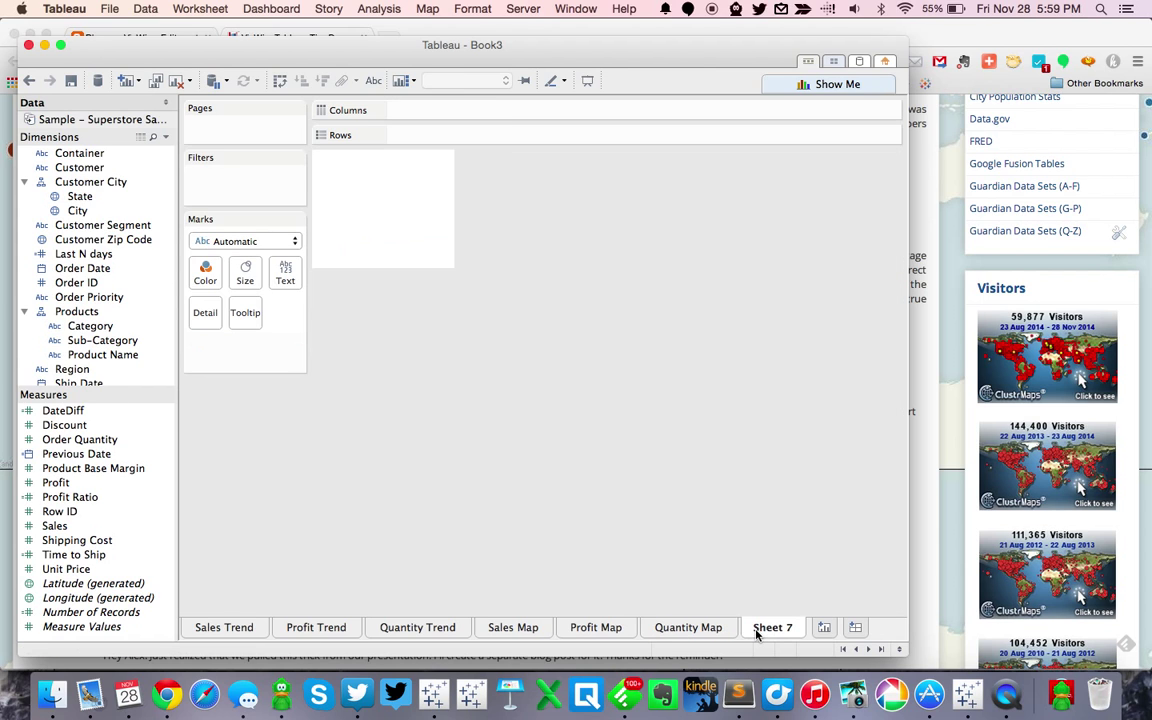
# - Plot SUM(Sales) as horizontal bars by Region and Category
pyautogui.moveTo(86, 371); pyautogui.dragTo(418, 136)
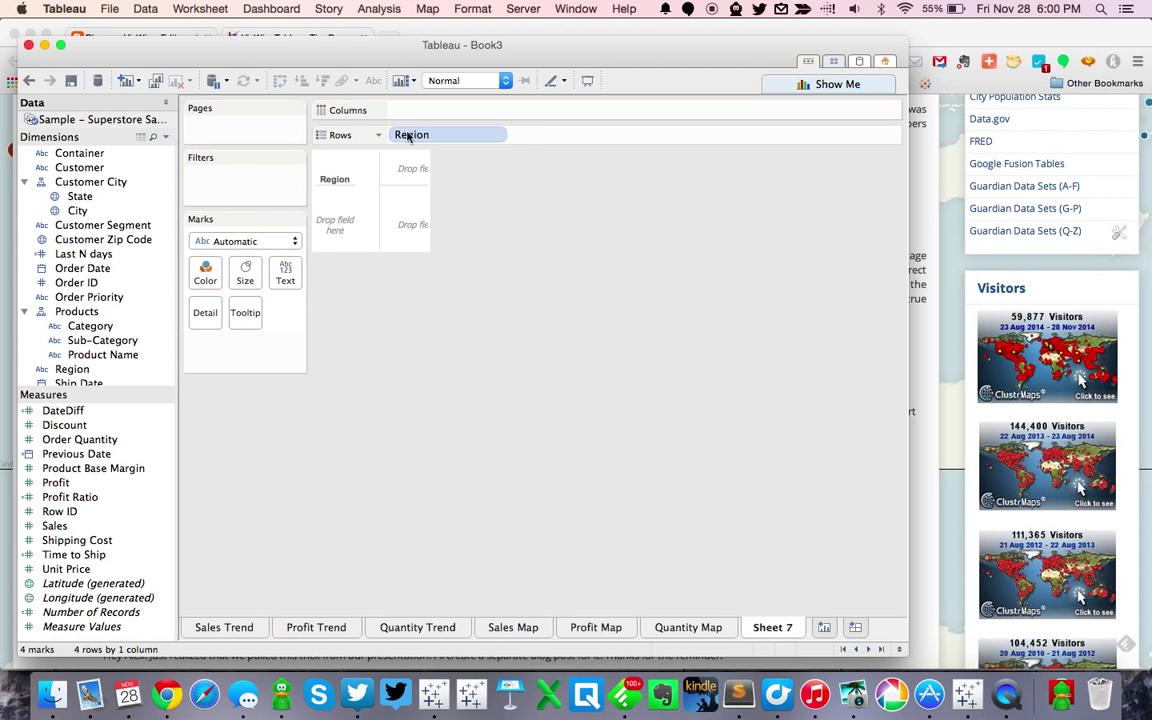
pyautogui.moveTo(98, 335); pyautogui.dragTo(563, 140)
pyautogui.moveTo(54, 525); pyautogui.dragTo(408, 110)
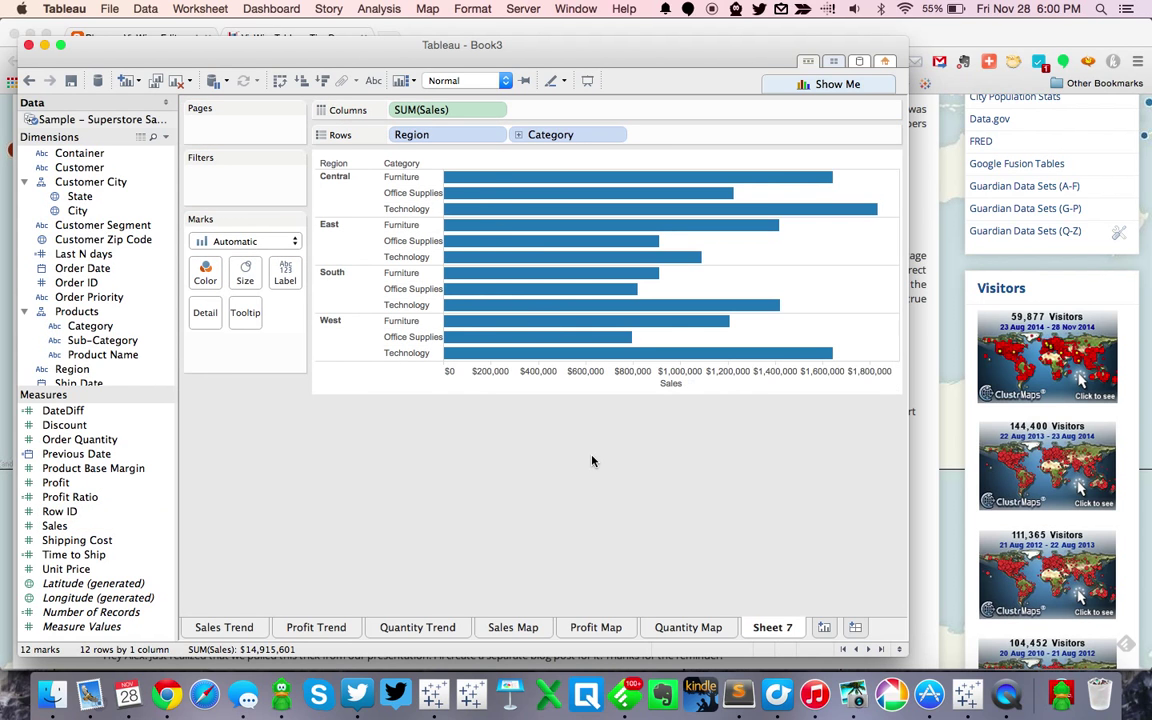
# - Clear the Sales axis title and name the sheet 'Sales Bars'
pyautogui.doubleClick(669, 381)
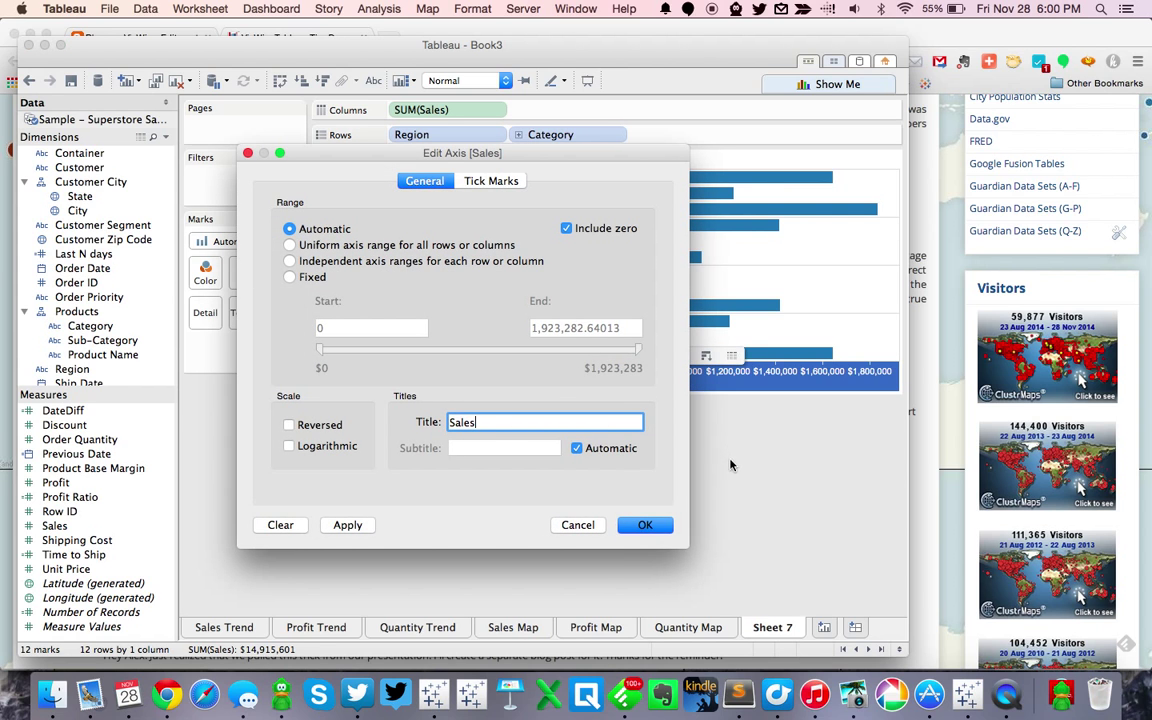
pyautogui.press('BackSpace')
pyautogui.press('BackSpace')
pyautogui.press('BackSpace')
pyautogui.press('BackSpace')
pyautogui.press('BackSpace')
pyautogui.press('Return')
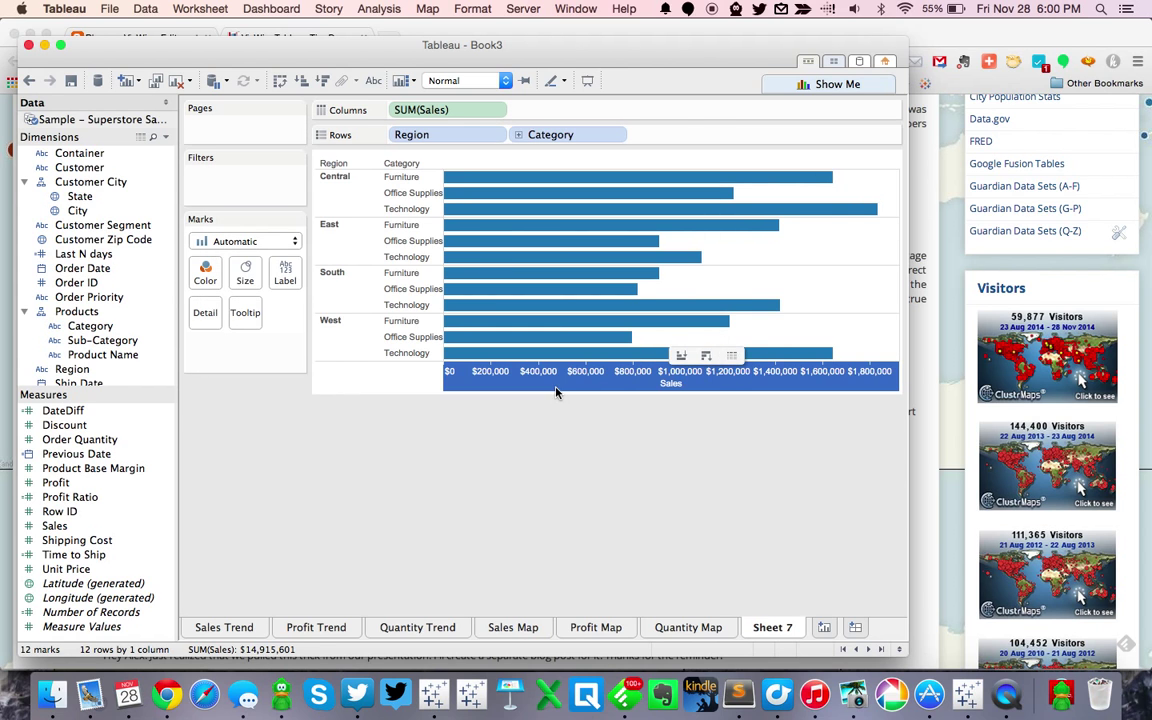
pyautogui.click(605, 456)
pyautogui.rightClick(722, 342)
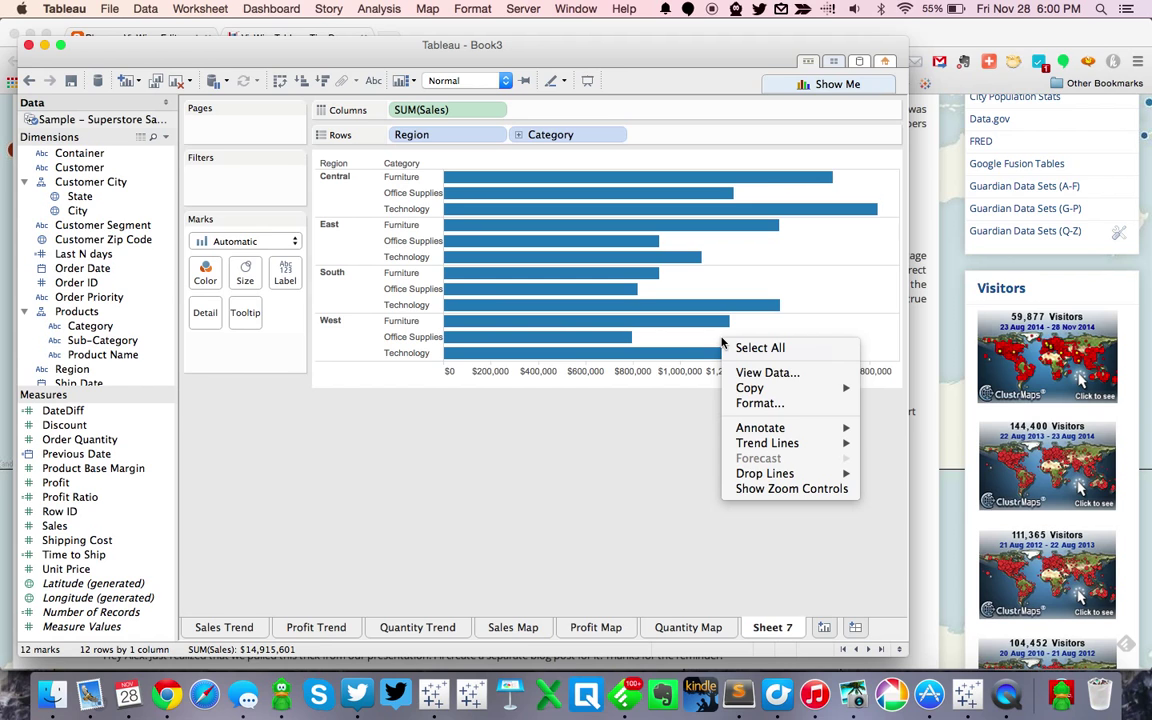
pyautogui.click(565, 507)
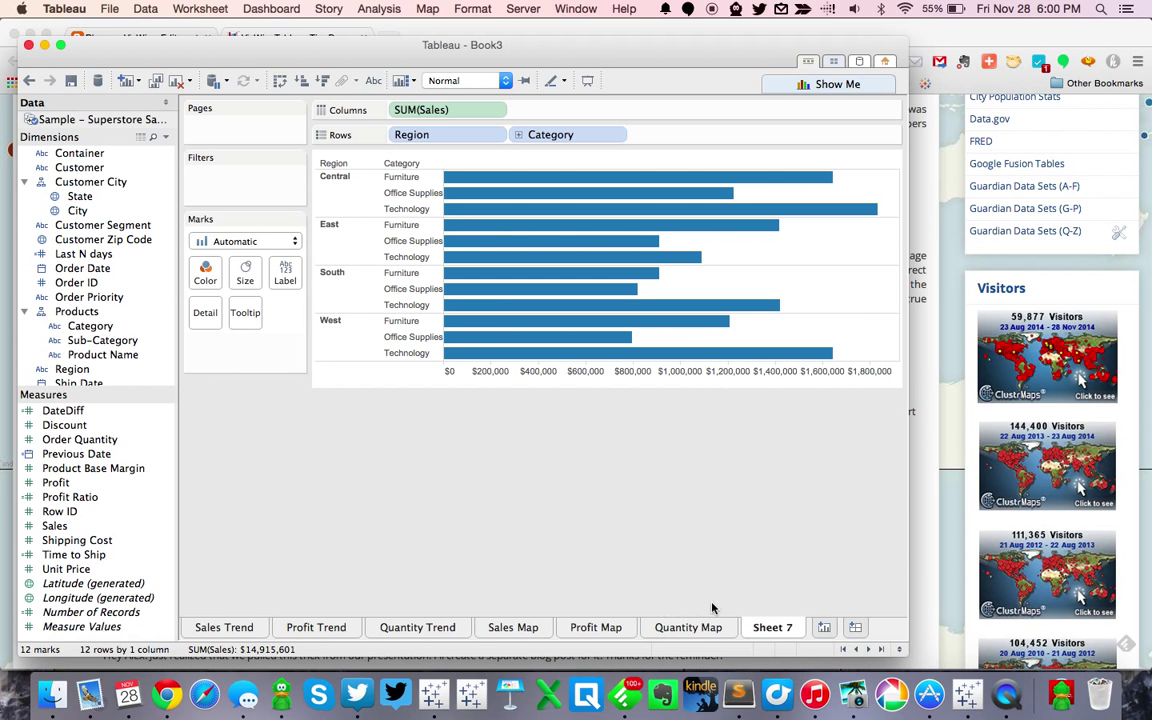
pyautogui.write('Sales Bar')
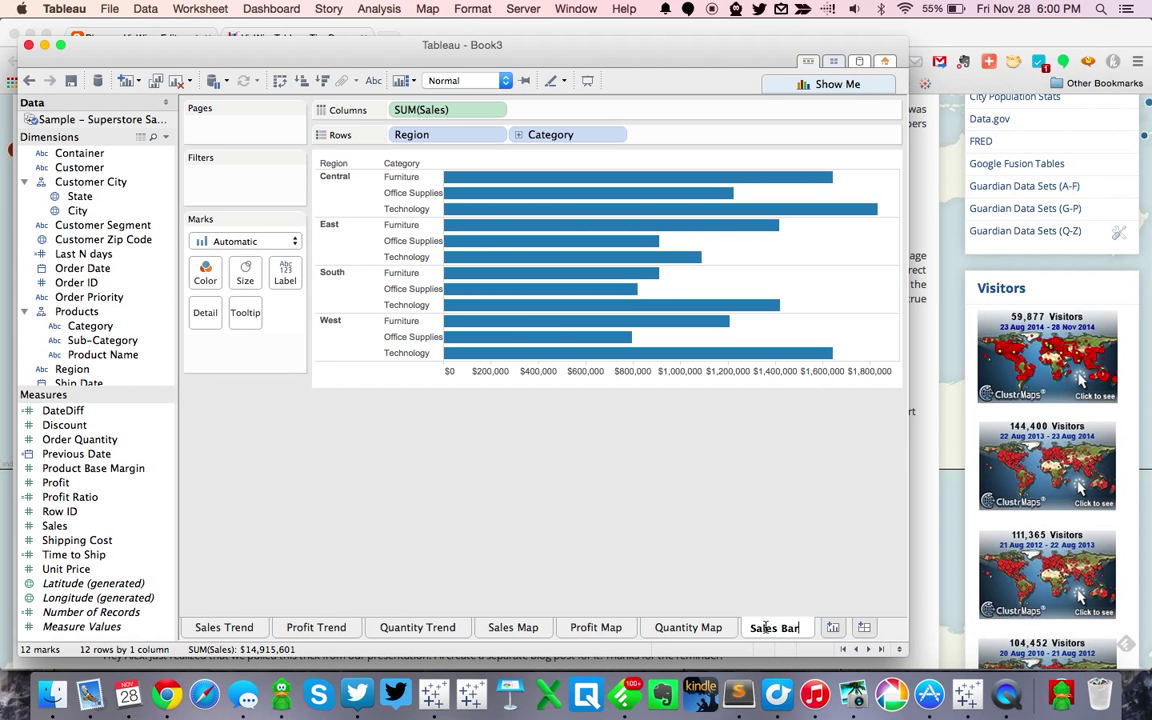
pyautogui.write('s')
# - Duplicate Sales Bars as 'Profit Bars' showing Profit Ratio without an axis title
pyautogui.rightClick(770, 627)
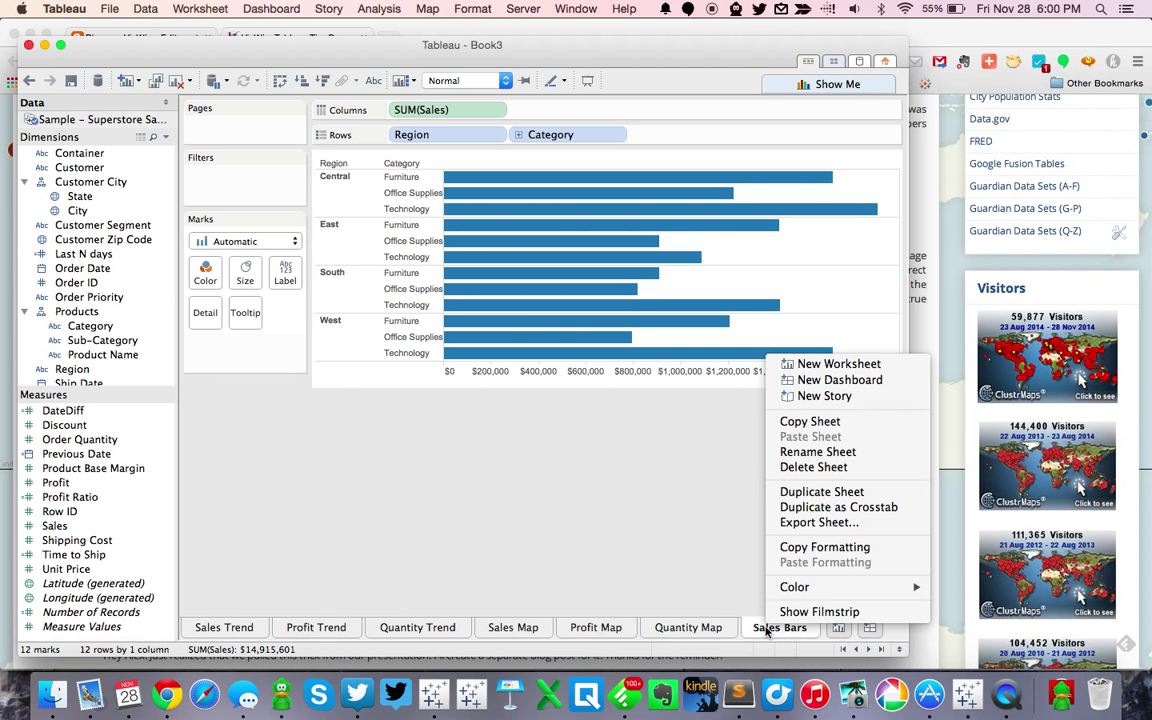
pyautogui.click(821, 492)
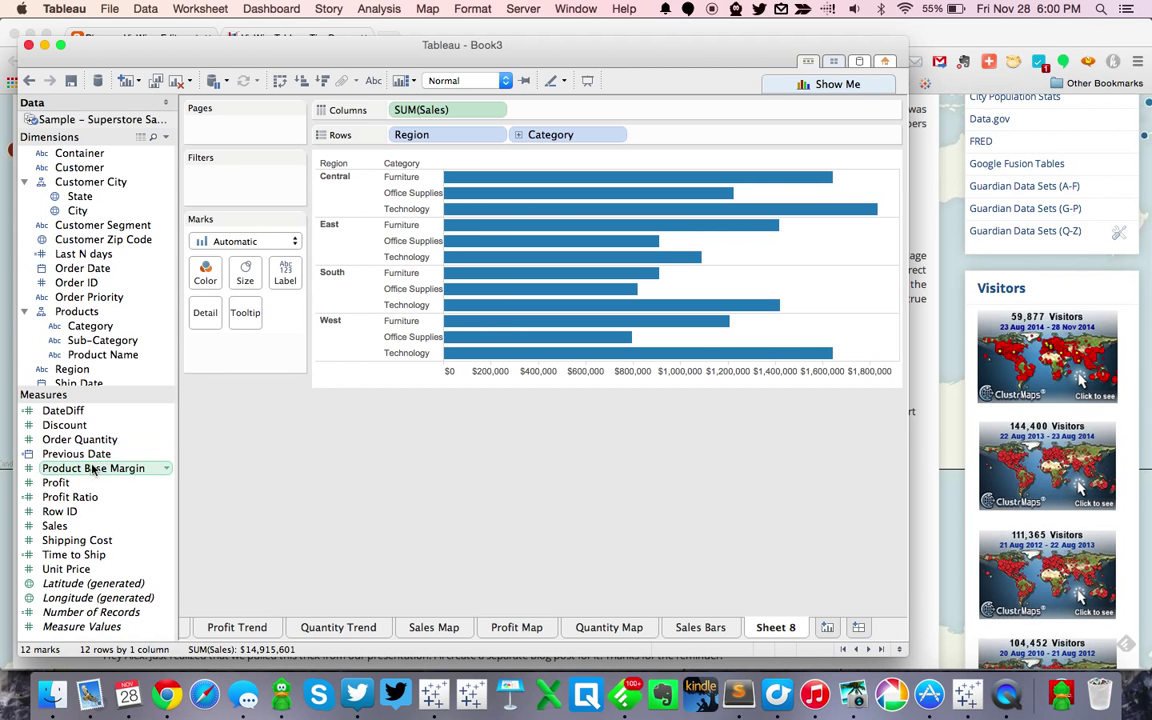
pyautogui.moveTo(96, 499); pyautogui.dragTo(440, 110)
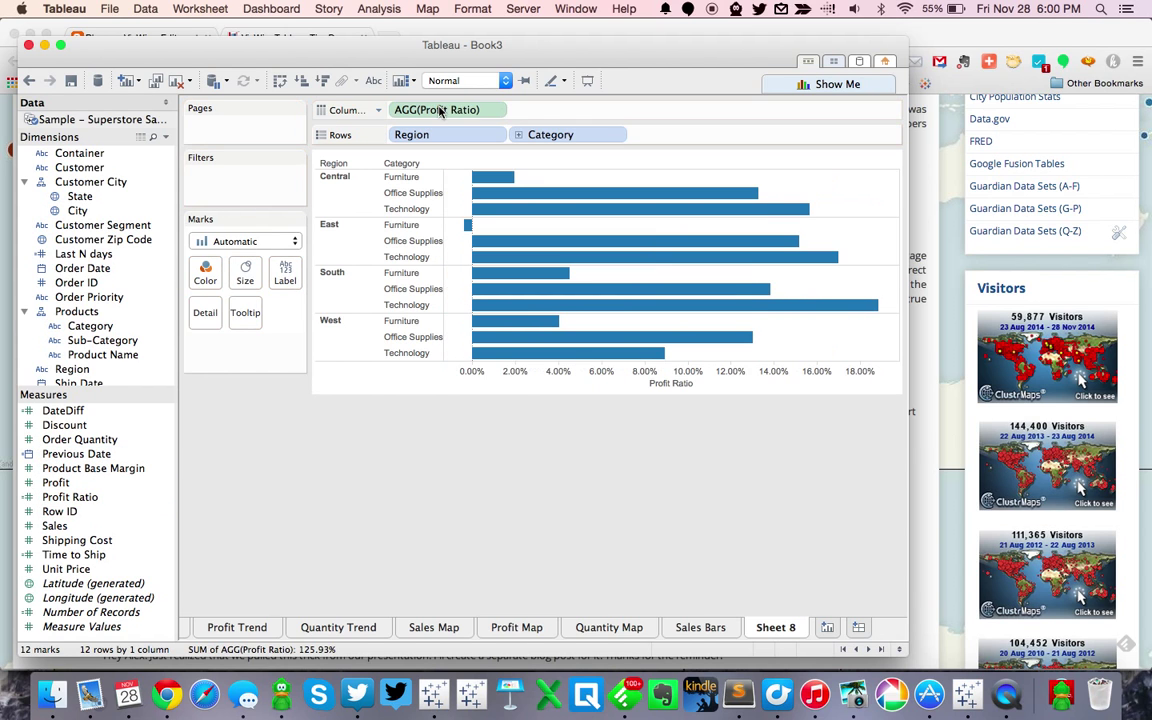
pyautogui.doubleClick(615, 383)
pyautogui.press('BackSpace')
pyautogui.press('Return')
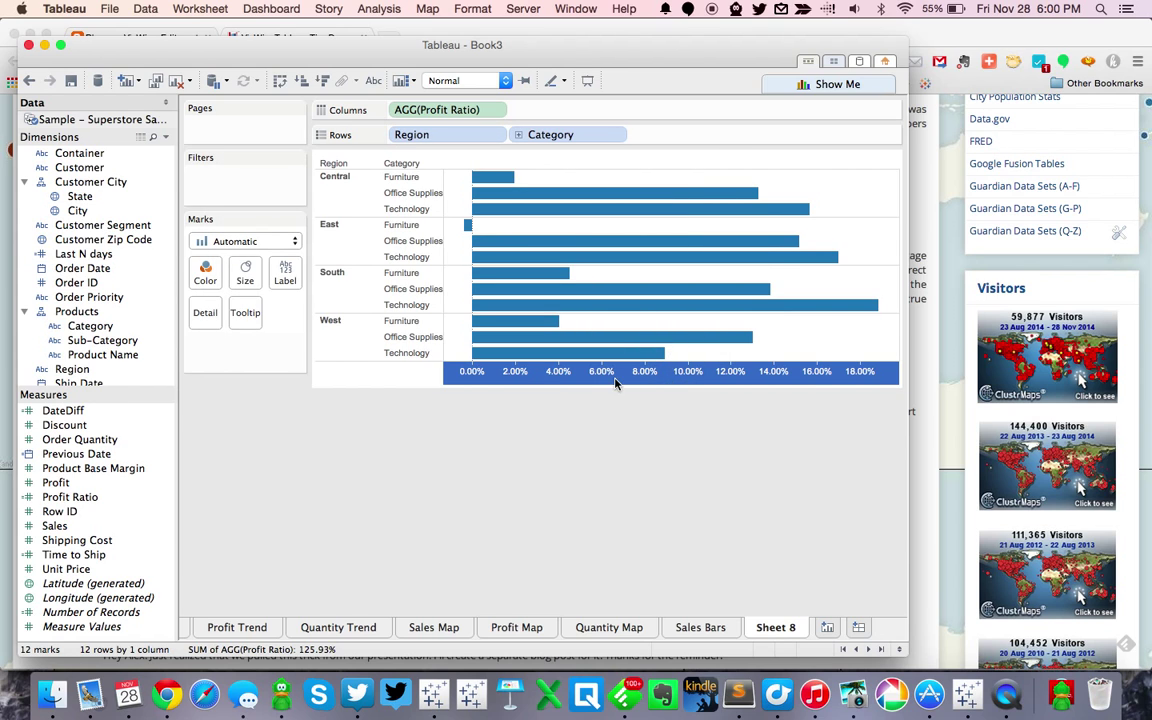
pyautogui.doubleClick(769, 628)
pyautogui.write('Profit Bars')
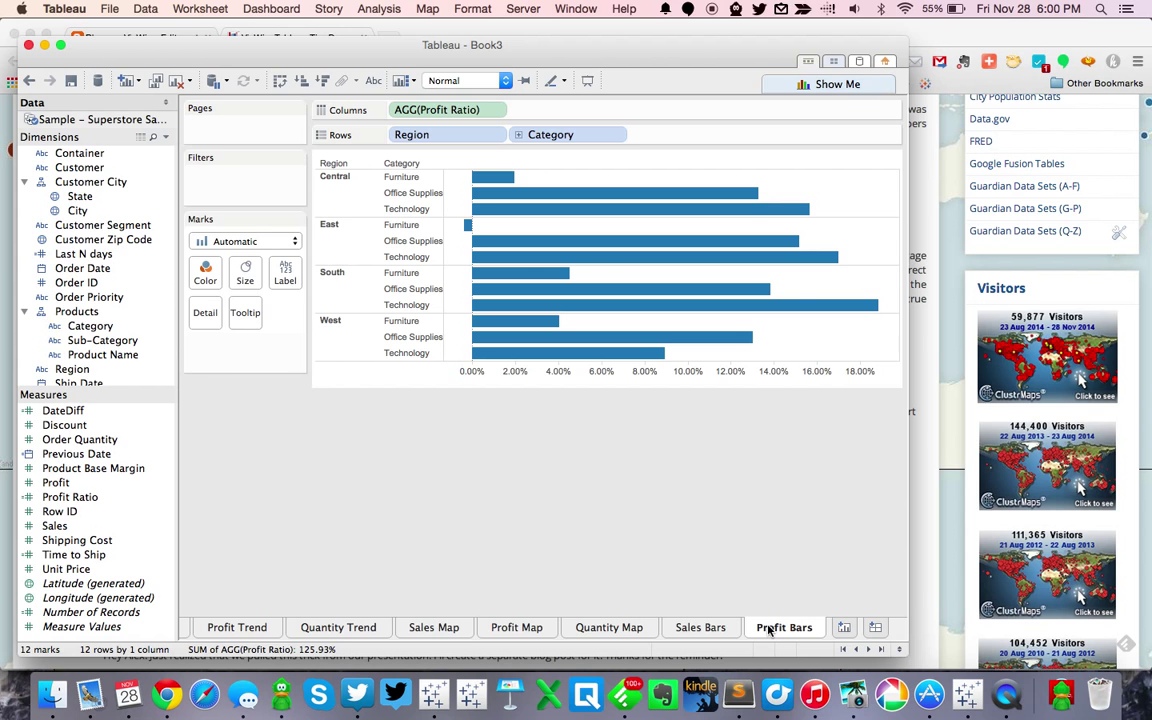
# - Duplicate Profit Bars as 'Quantity Bars' showing Order Quantity without an axis title
pyautogui.rightClick(769, 628)
pyautogui.click(745, 443)
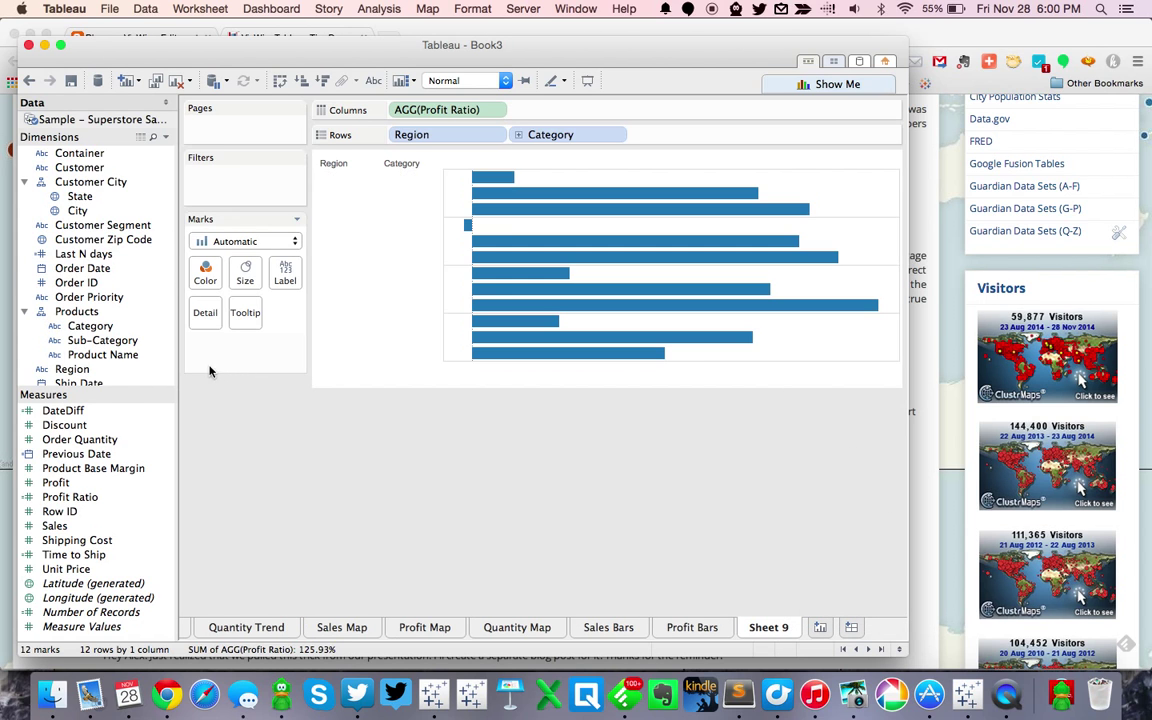
pyautogui.moveTo(80, 440); pyautogui.dragTo(447, 110)
pyautogui.doubleClick(609, 372)
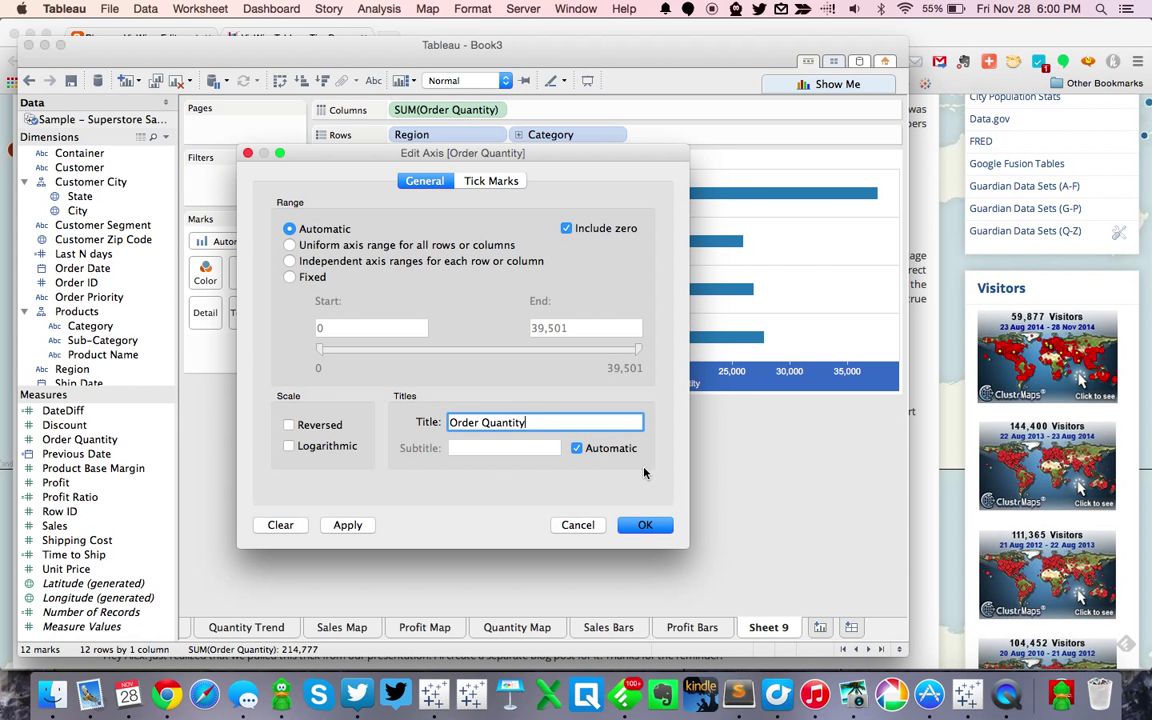
pyautogui.press('super+a')
pyautogui.press('Return')
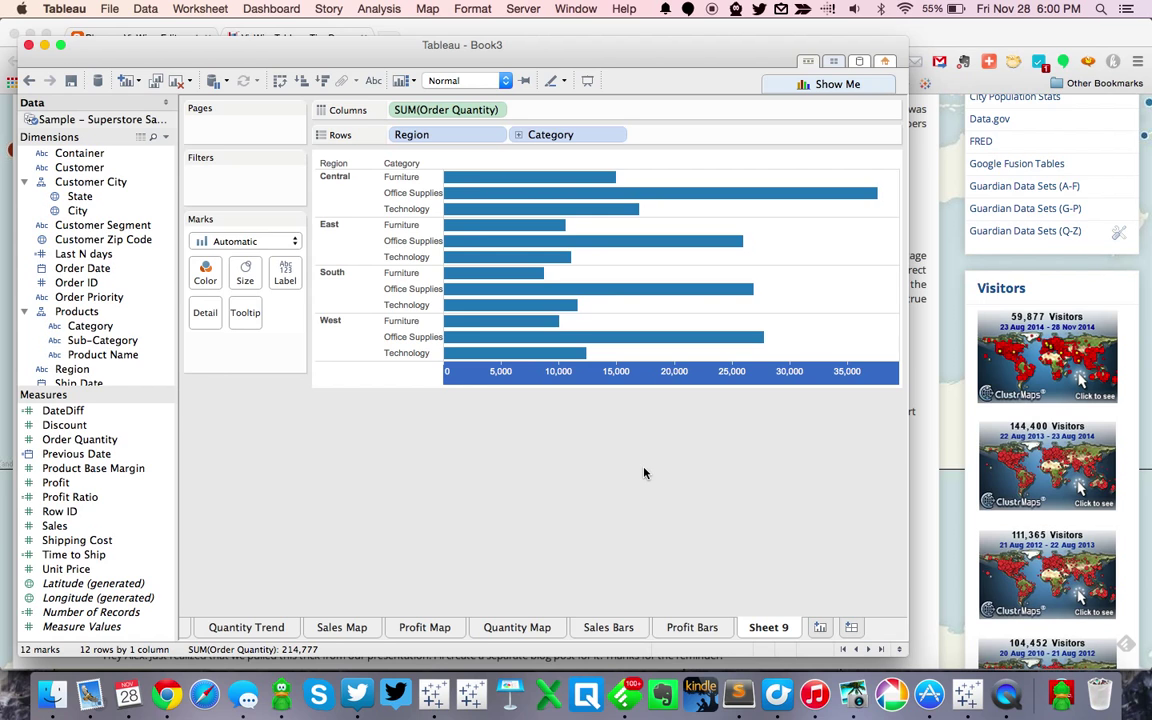
pyautogui.doubleClick(762, 627)
pyautogui.write('Quantity Bars')
pyautogui.press('Return')
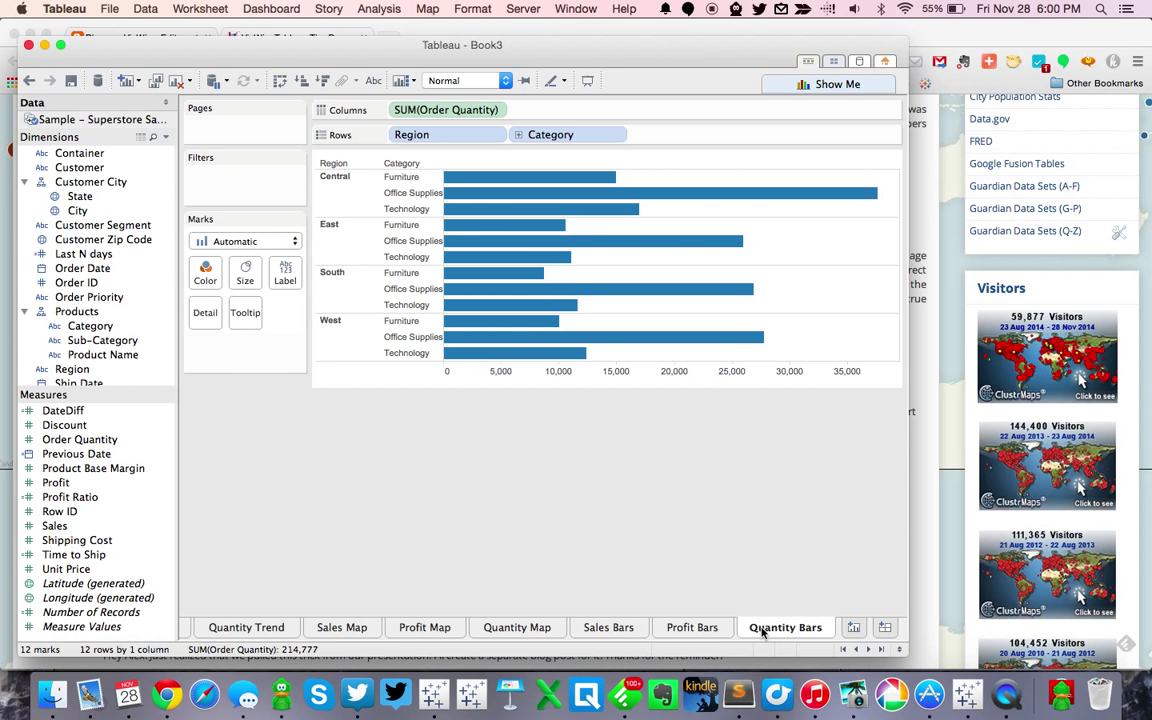
# - Start a new String parameter named 'Choose a Metric' restricted to a list of values
pyautogui.rightClick(143, 641)
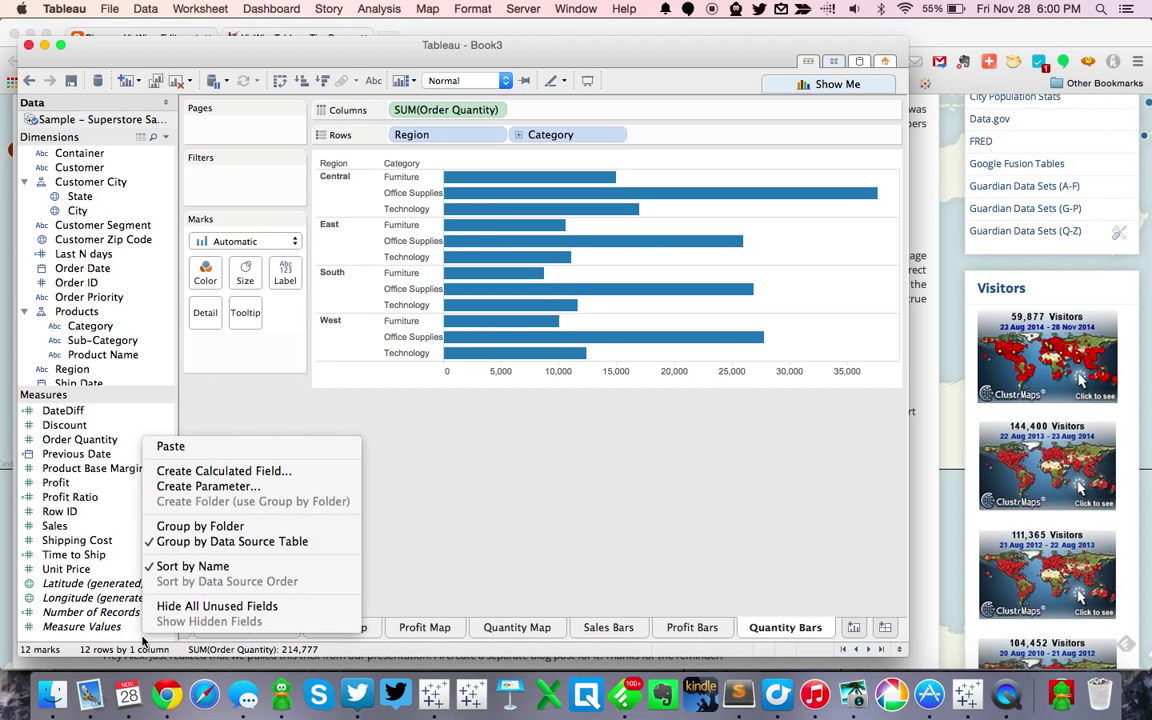
pyautogui.click(221, 487)
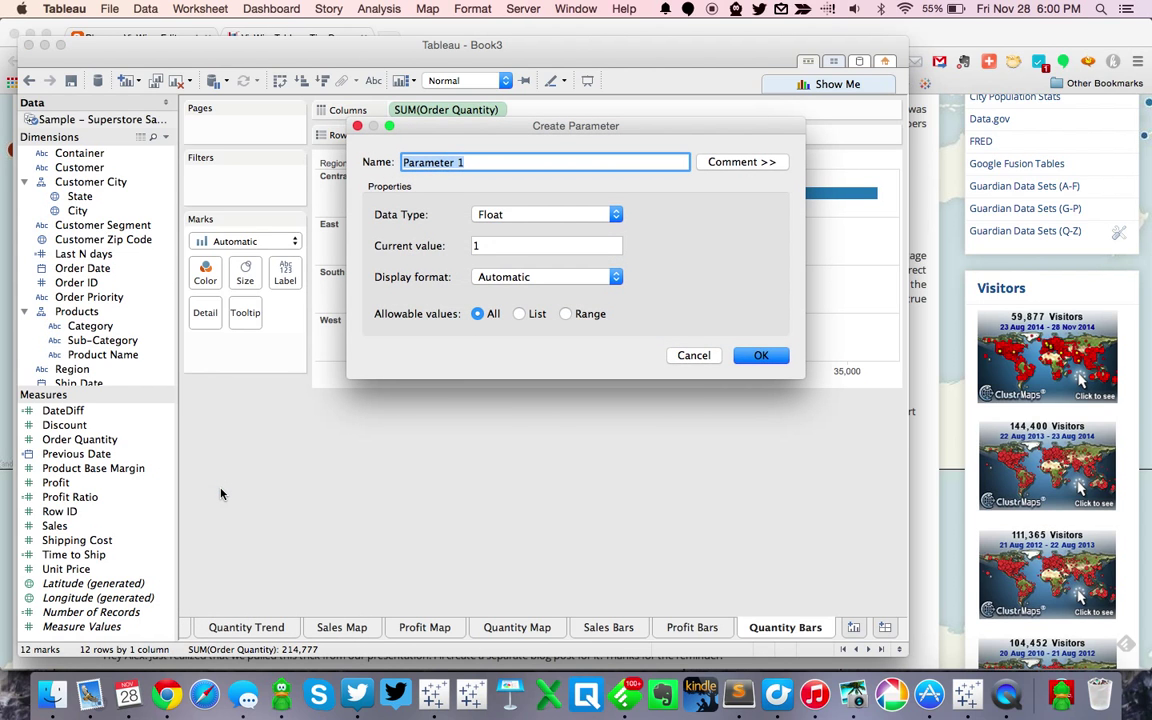
pyautogui.write('Choose a Metric')
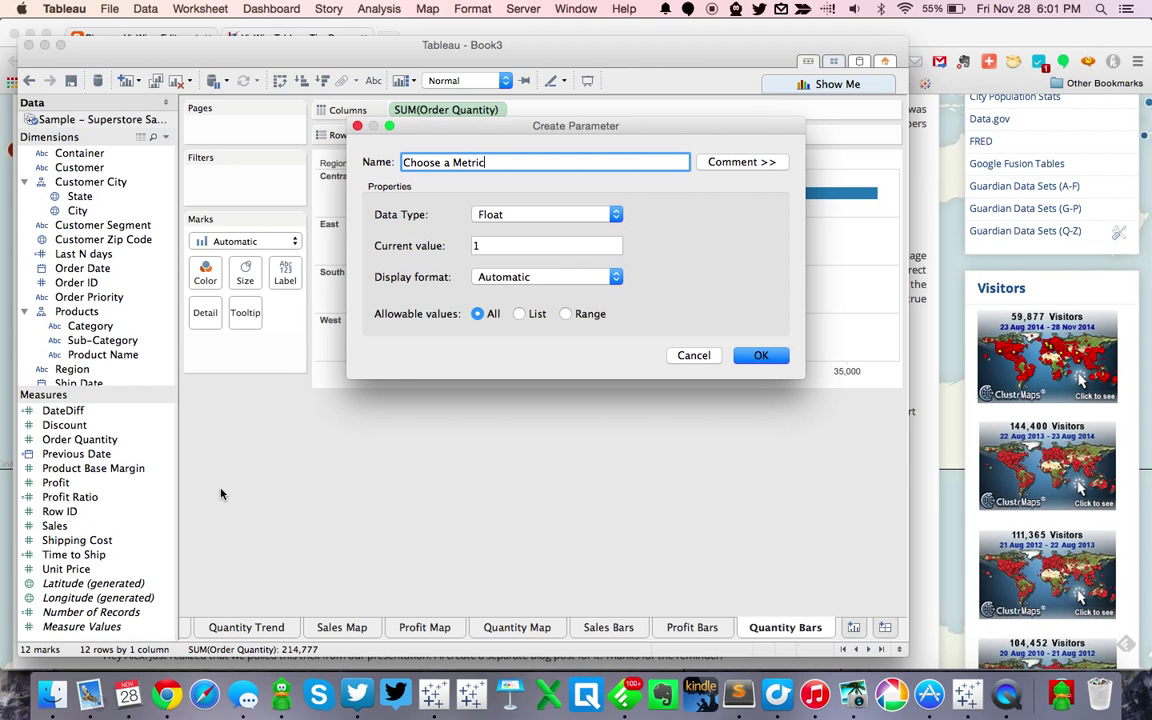
pyautogui.click(495, 220)
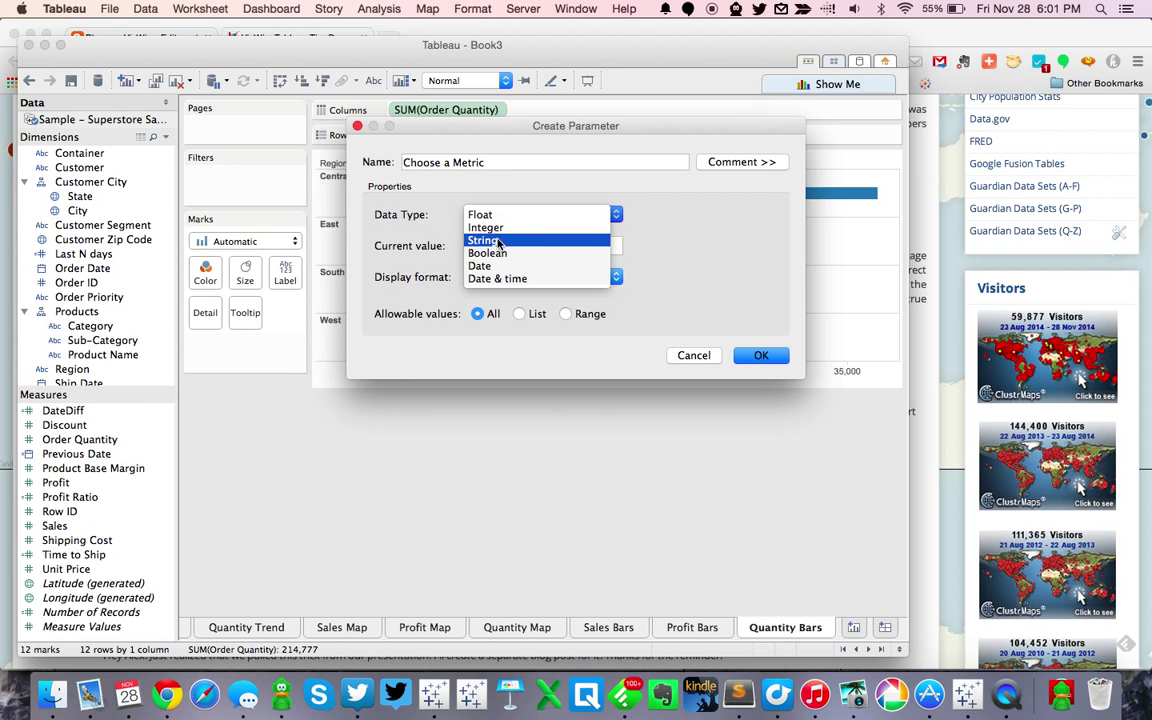
pyautogui.click(492, 243)
pyautogui.click(519, 314)
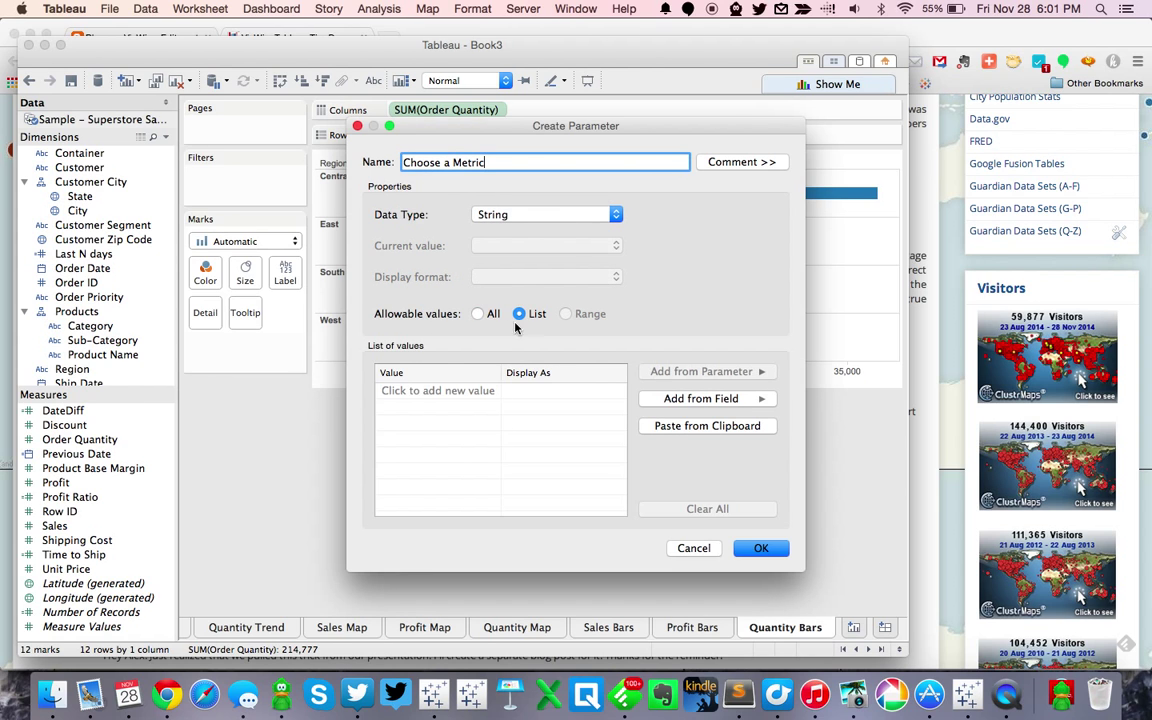
# - Add Sales, Profit Ratio and Order Quantity as the allowed values and finish the parameter
pyautogui.click(430, 391)
pyautogui.write('Sales')
pyautogui.press('Return')
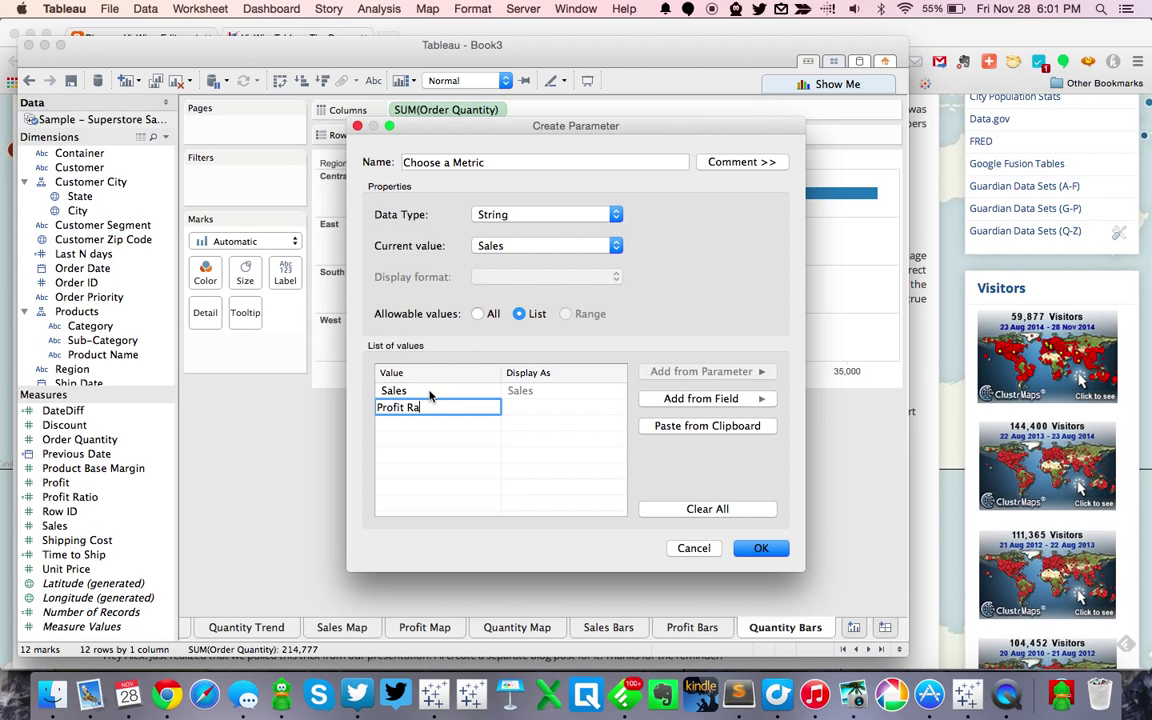
pyautogui.write('Profit Ratio')
pyautogui.press('Return')
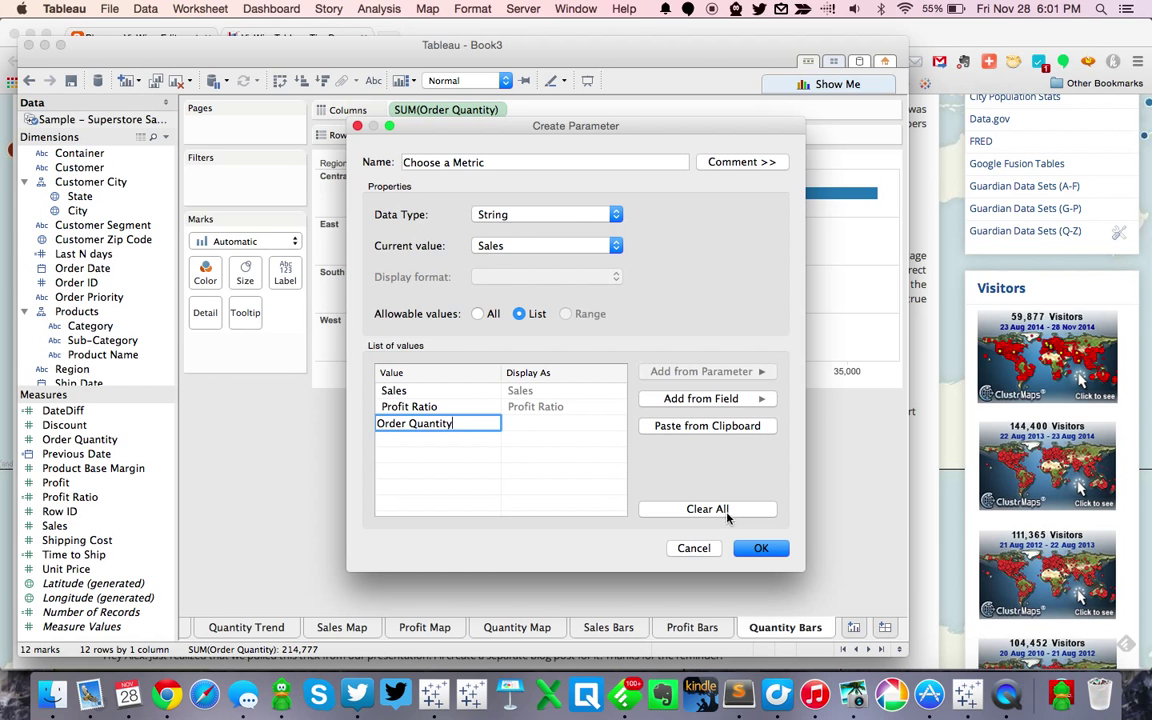
pyautogui.click(760, 548)
pyautogui.click(760, 548)
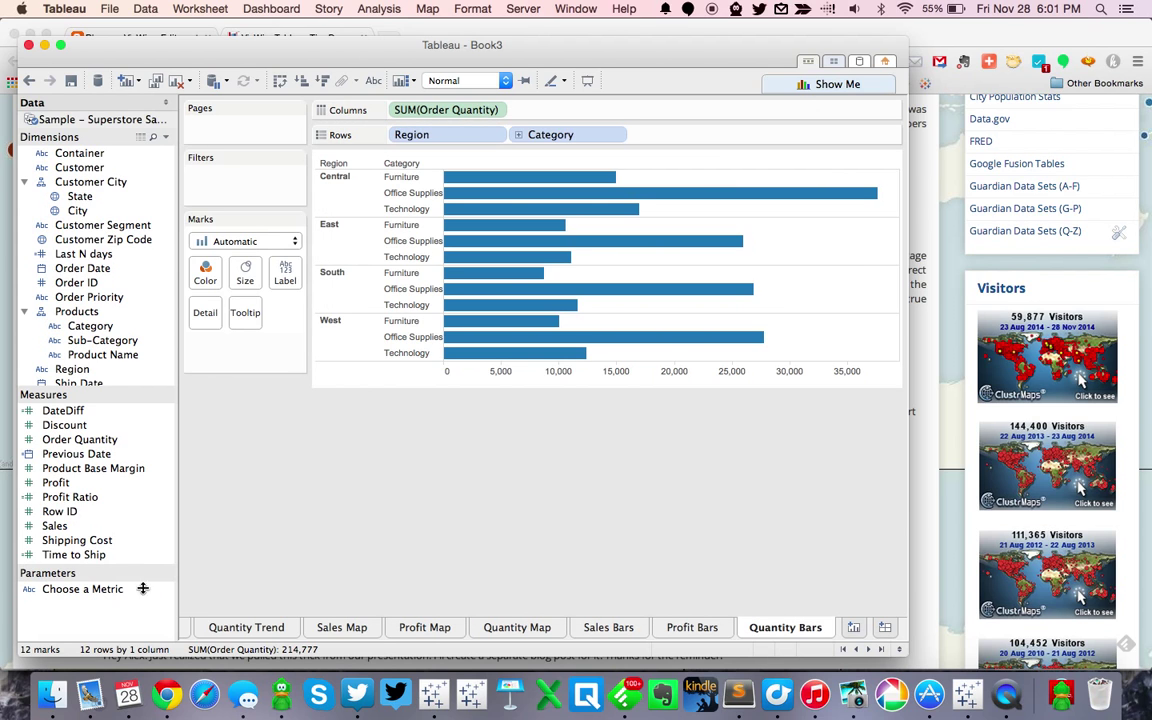
pyautogui.click(842, 649)
# - On Sales Trend, show the Choose a Metric control, try Order Quantity, then set it to Sales
pyautogui.click(222, 627)
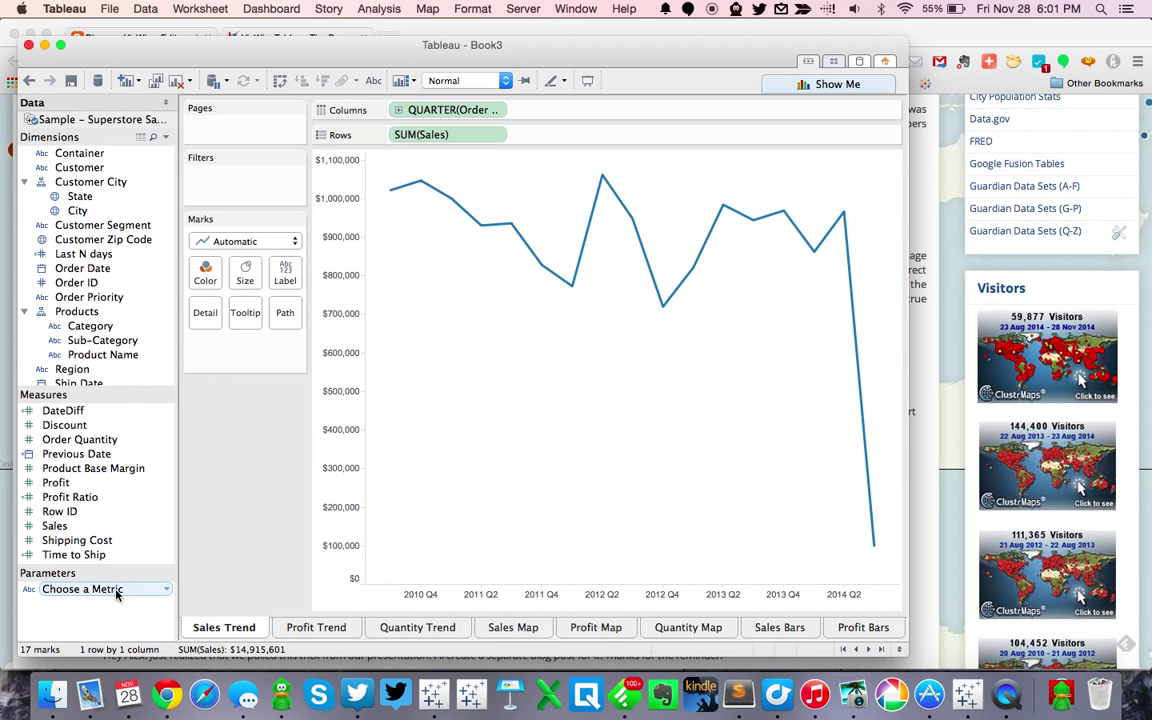
pyautogui.rightClick(116, 591)
pyautogui.click(180, 275)
pyautogui.click(835, 175)
pyautogui.click(822, 202)
pyautogui.click(823, 176)
pyautogui.click(824, 190)
pyautogui.click(826, 176)
pyautogui.click(824, 152)
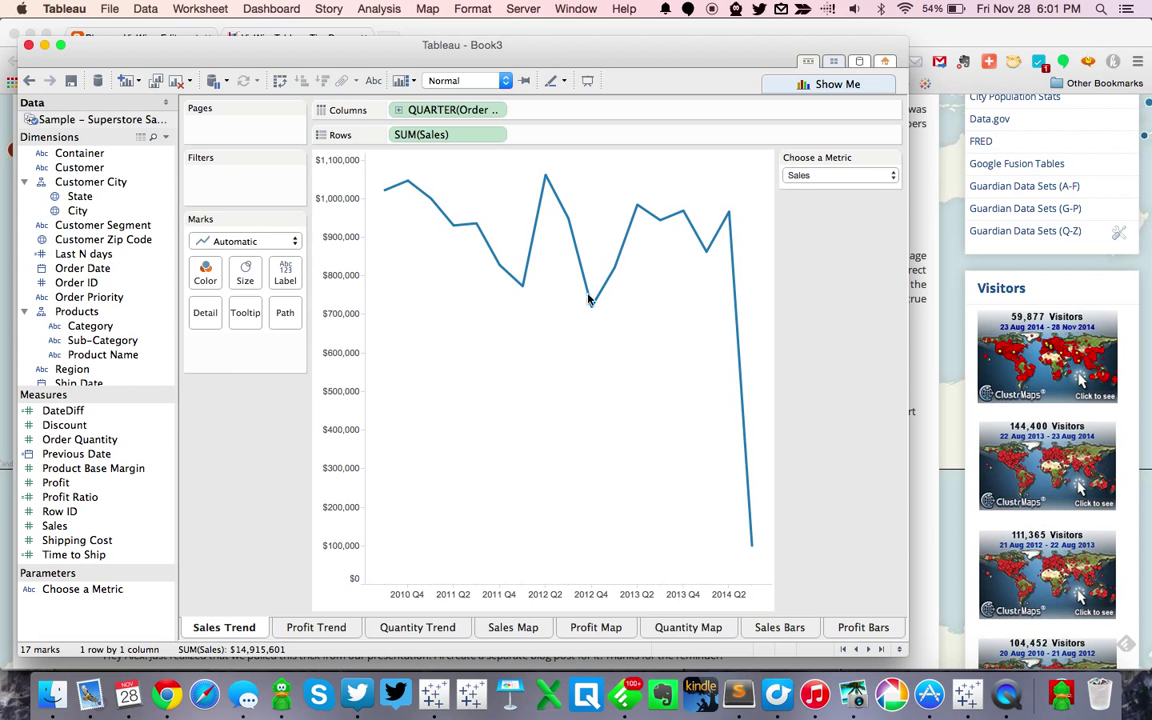
# - Create a Metric Chosen calculated field from Choose a Metric and filter this sheet to Sales
pyautogui.rightClick(90, 589)
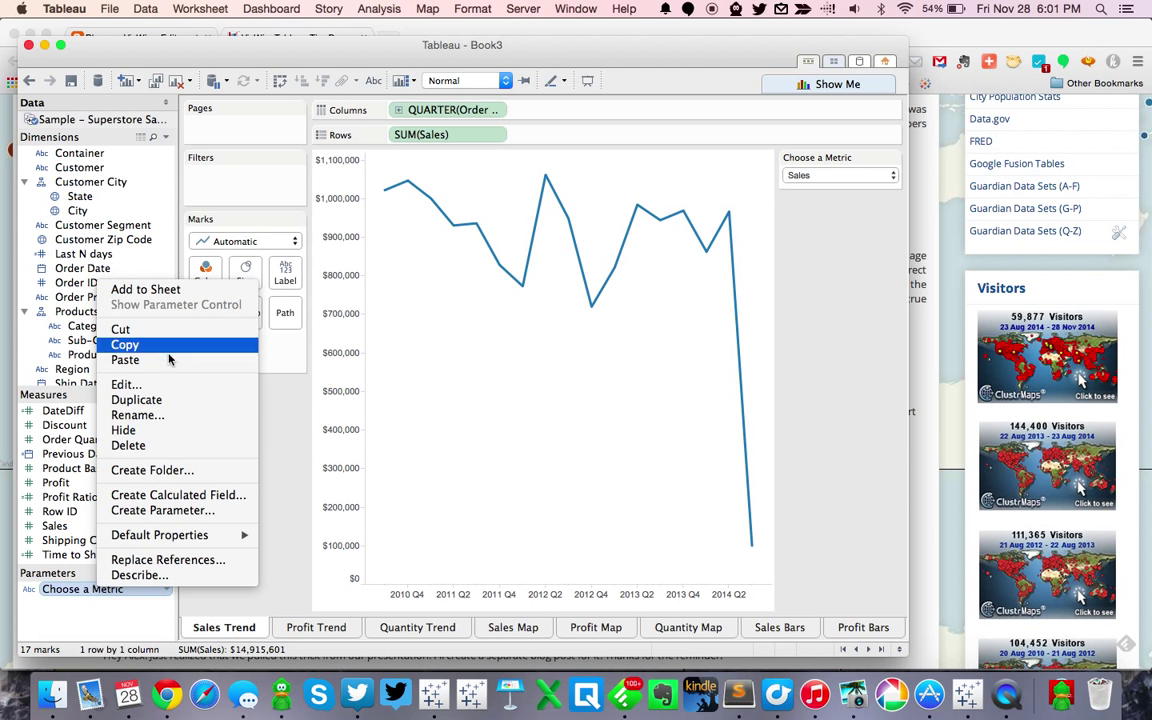
pyautogui.click(160, 495)
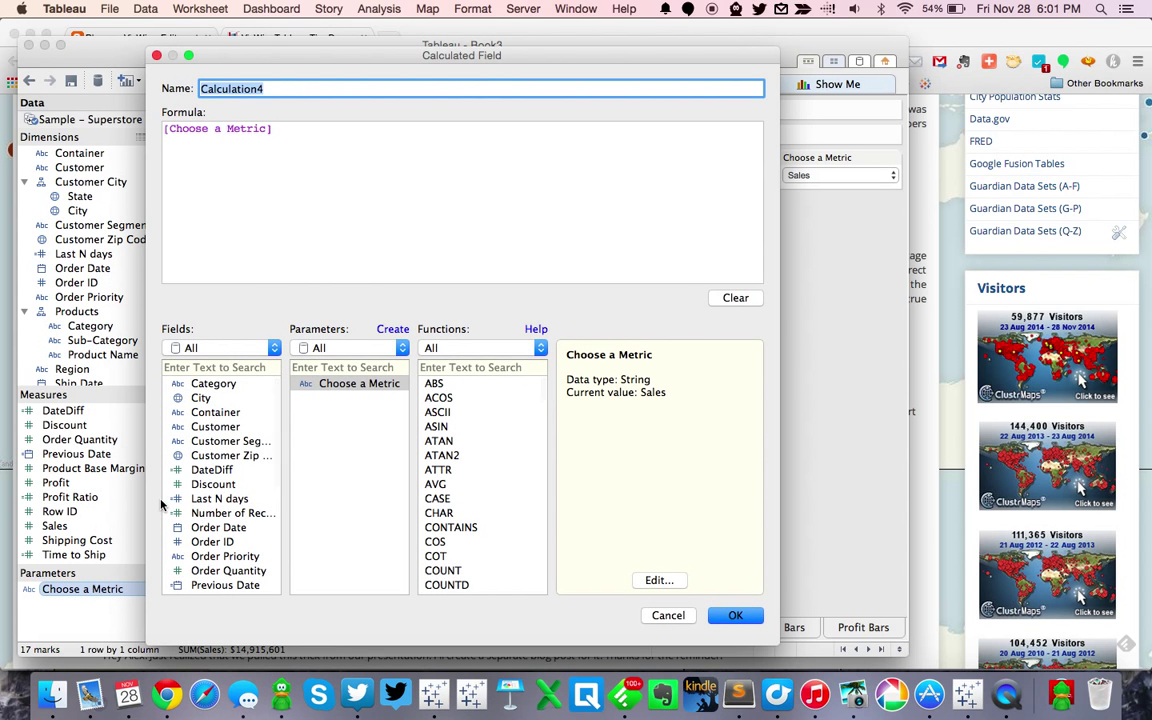
pyautogui.write('Metric Chosen')
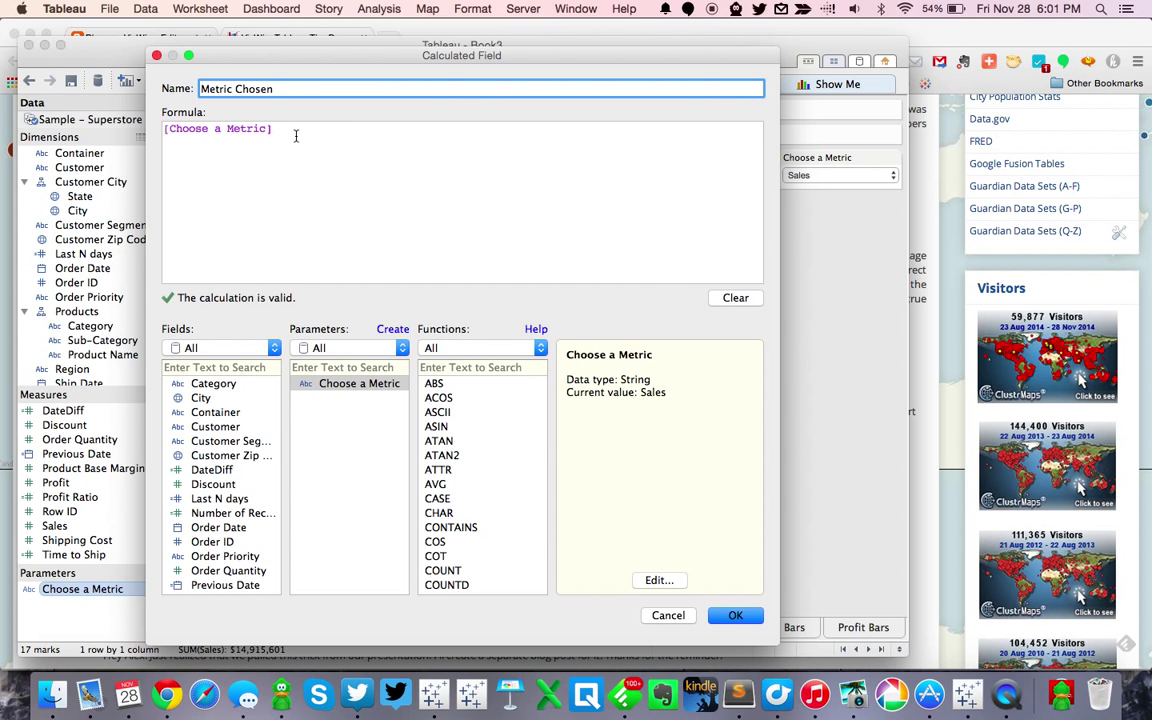
pyautogui.click(736, 616)
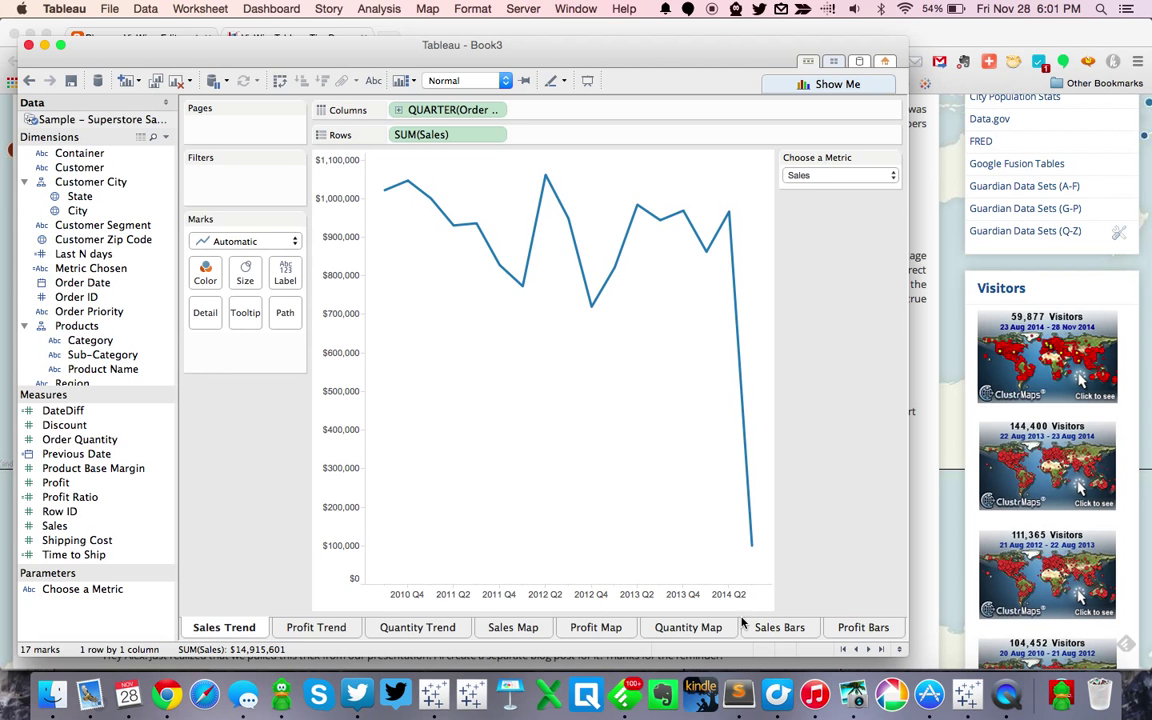
pyautogui.moveTo(95, 268); pyautogui.dragTo(213, 187)
pyautogui.click(323, 214)
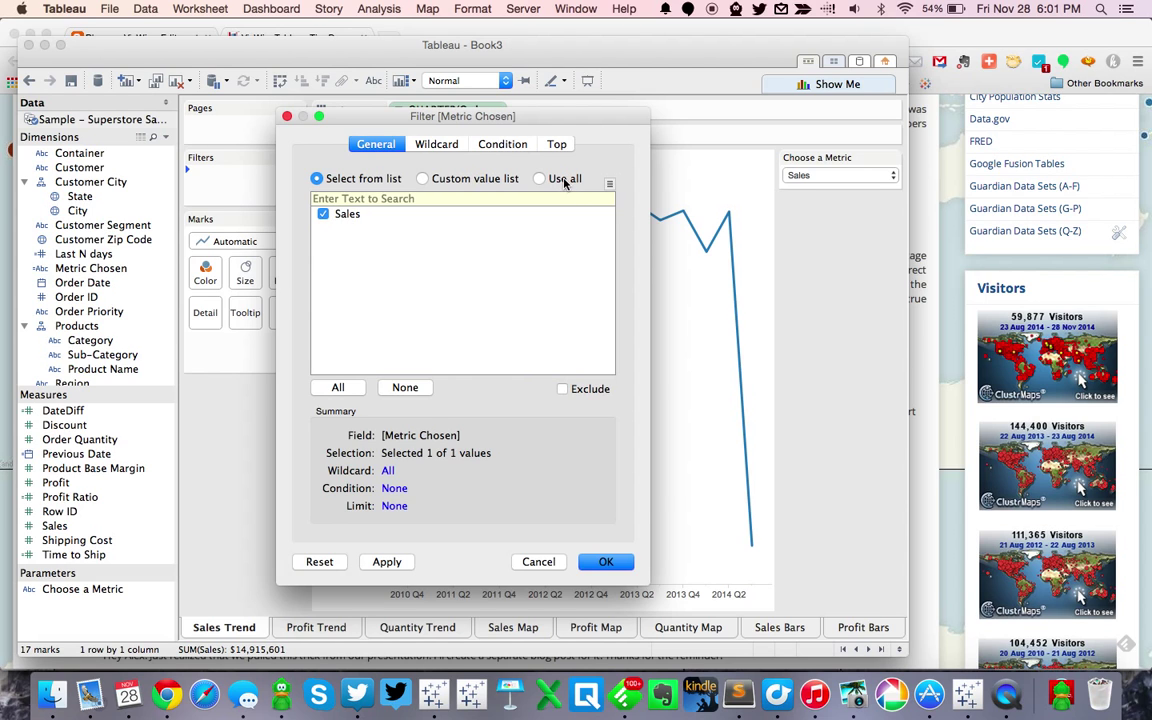
pyautogui.click(603, 563)
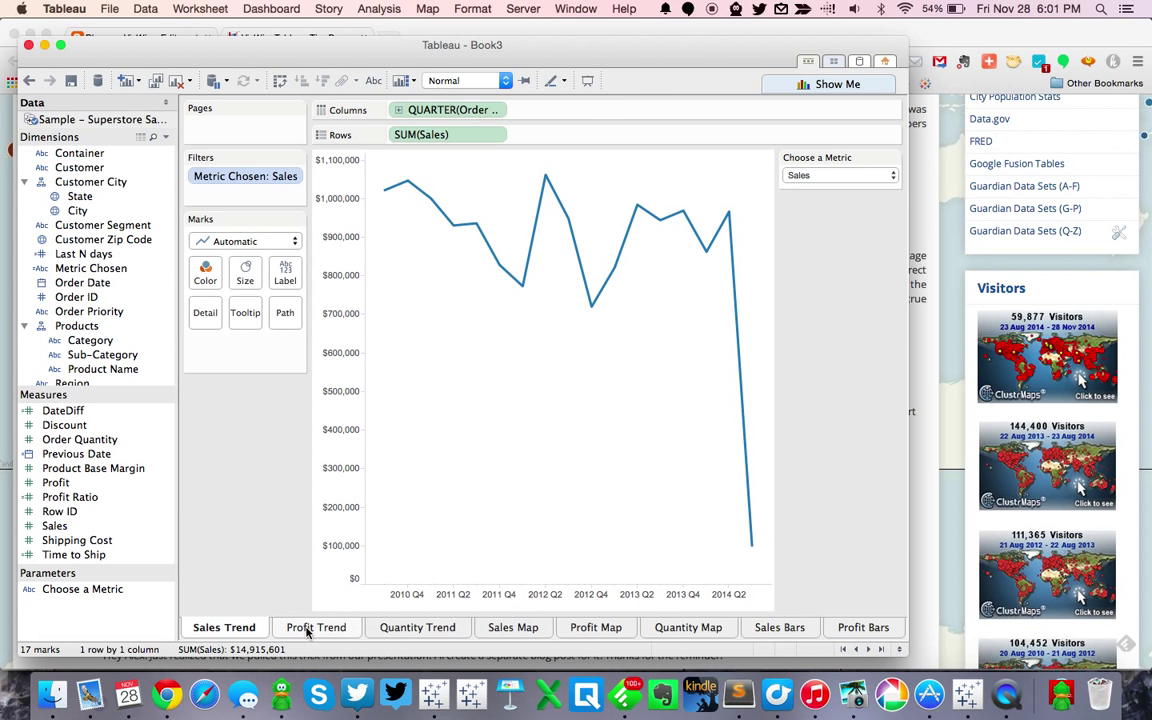
# - Apply the Metric Chosen filter to the Sales Map worksheet as well
pyautogui.click(296, 177)
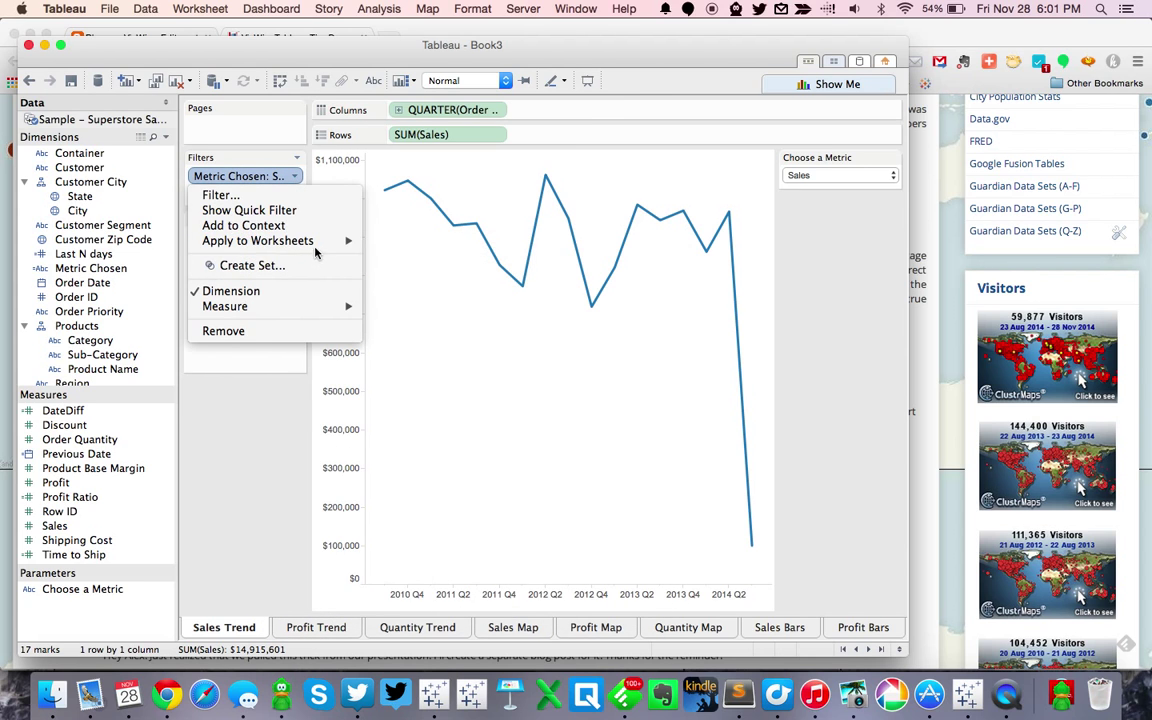
pyautogui.moveTo(318, 242)
pyautogui.click(380, 258)
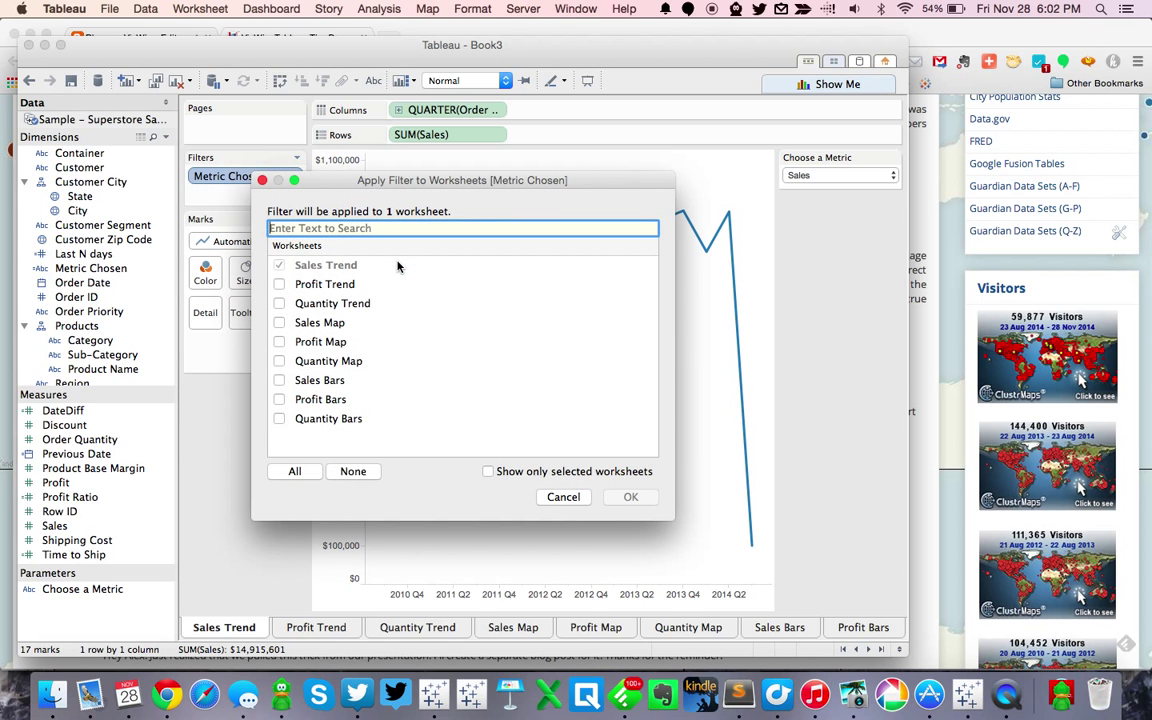
pyautogui.click(280, 323)
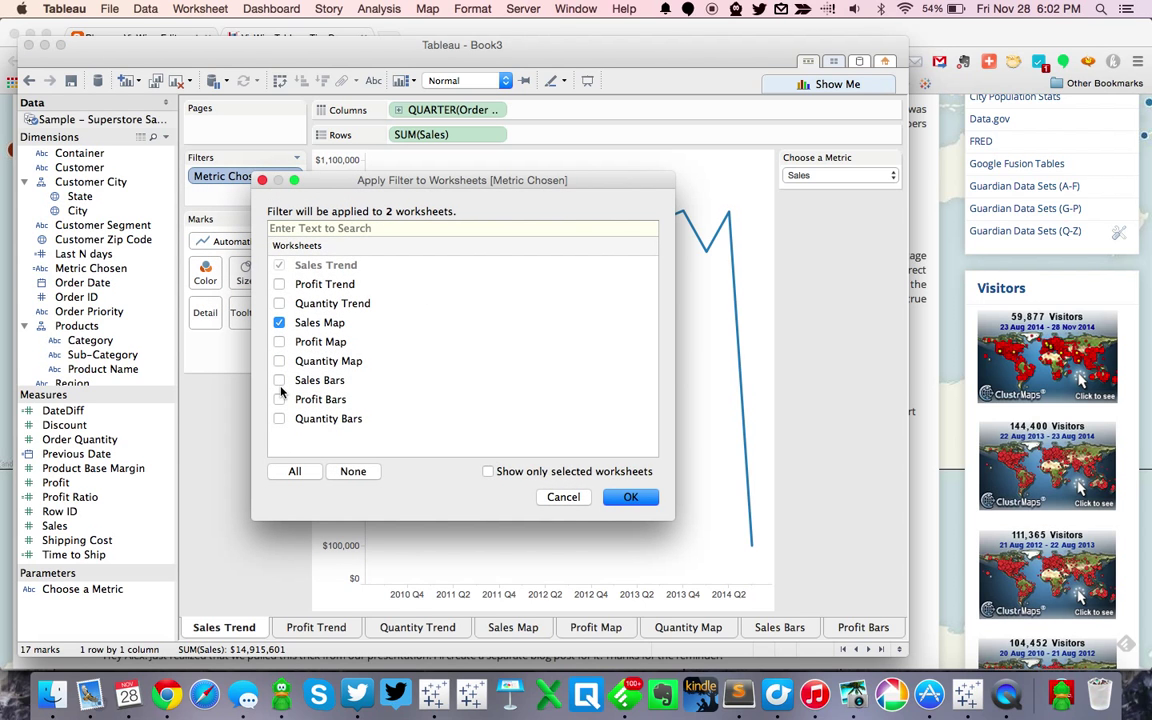
pyautogui.click(627, 497)
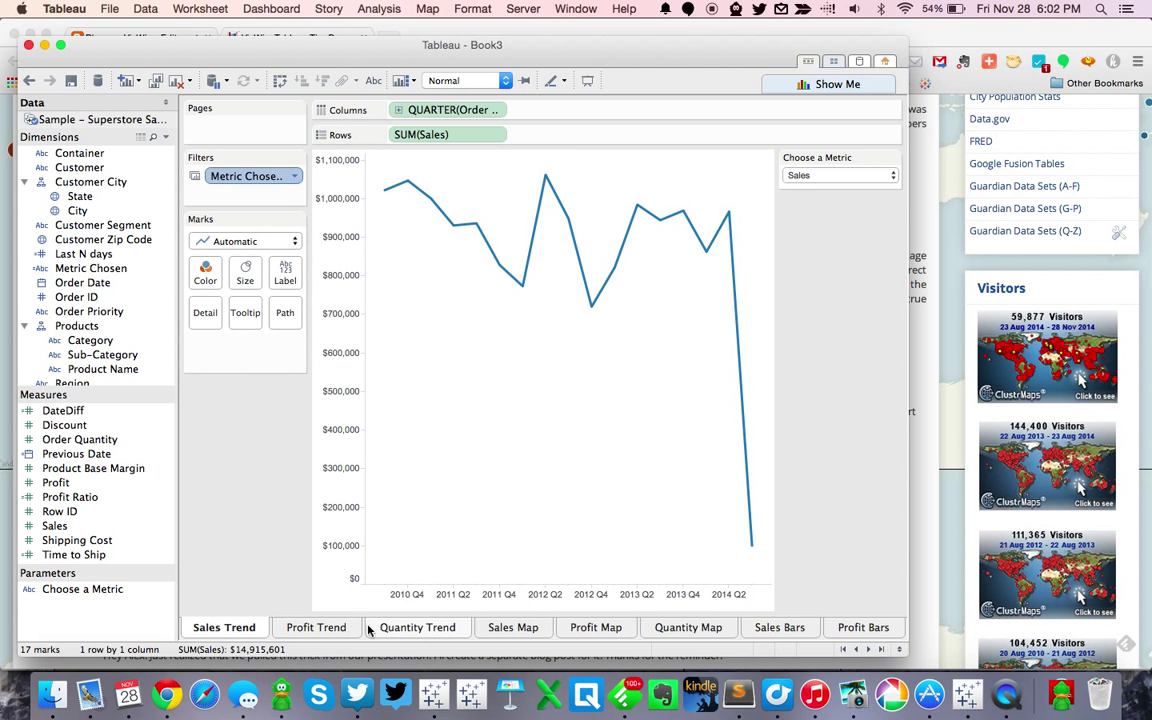
# - On Profit Trend, show the Choose a Metric control set to Profit Ratio
pyautogui.click(316, 627)
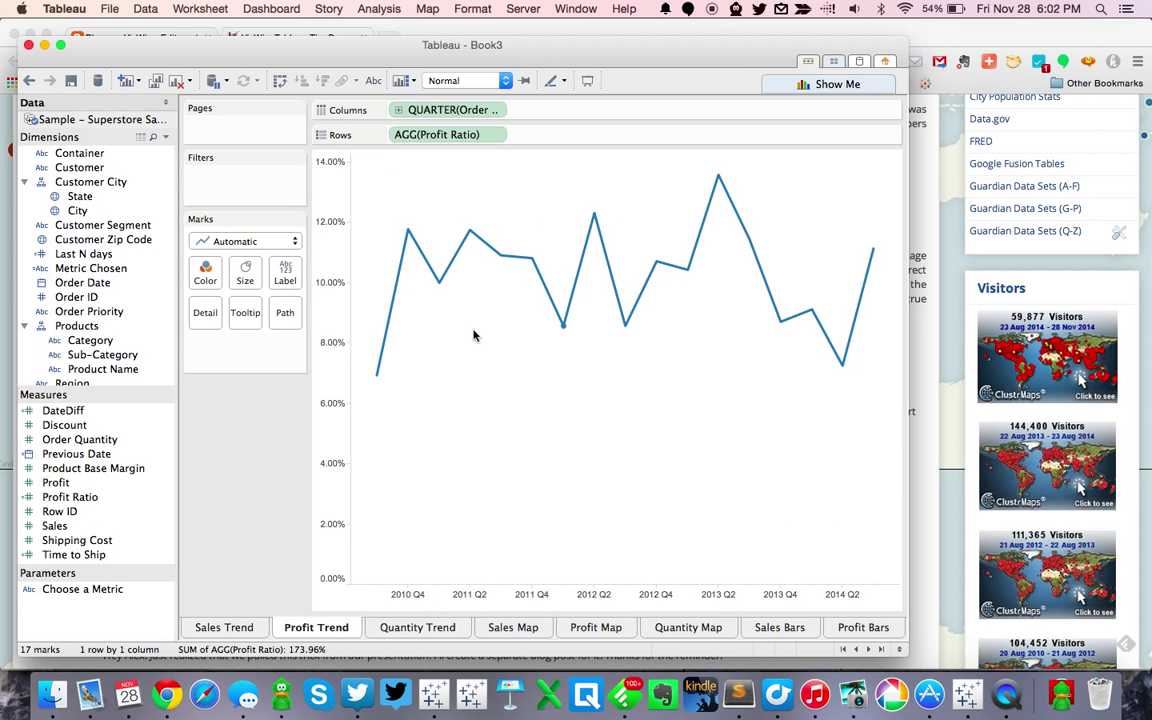
pyautogui.rightClick(93, 590)
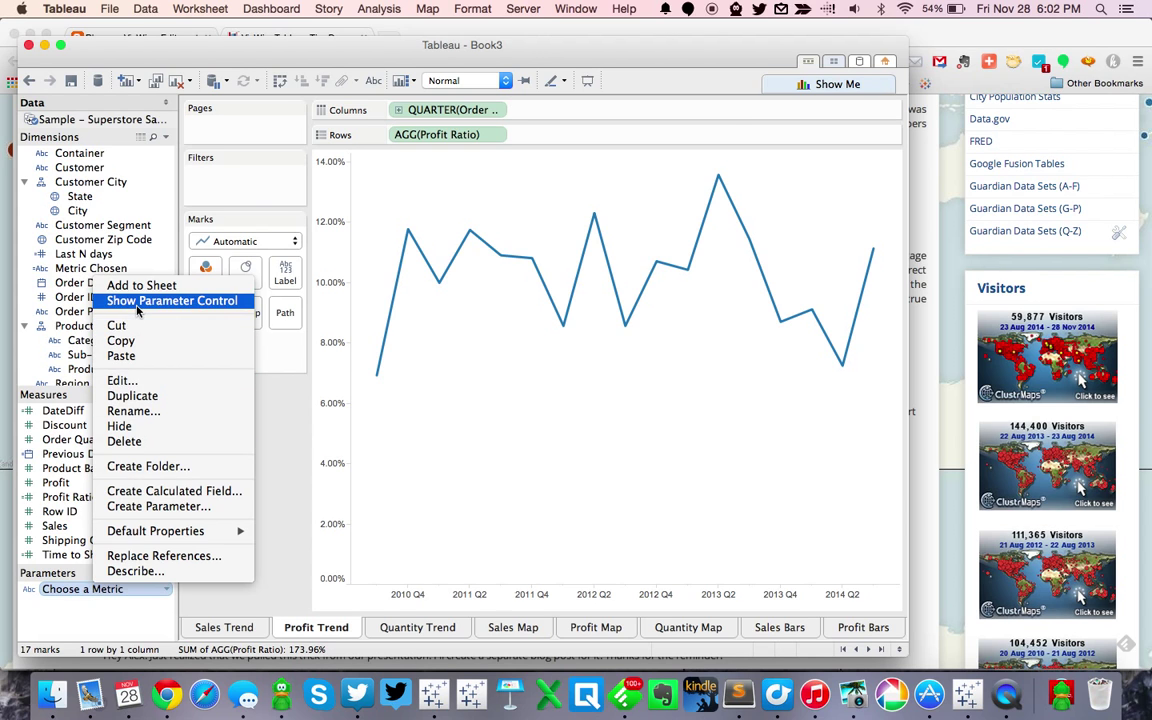
pyautogui.click(137, 310)
pyautogui.click(820, 177)
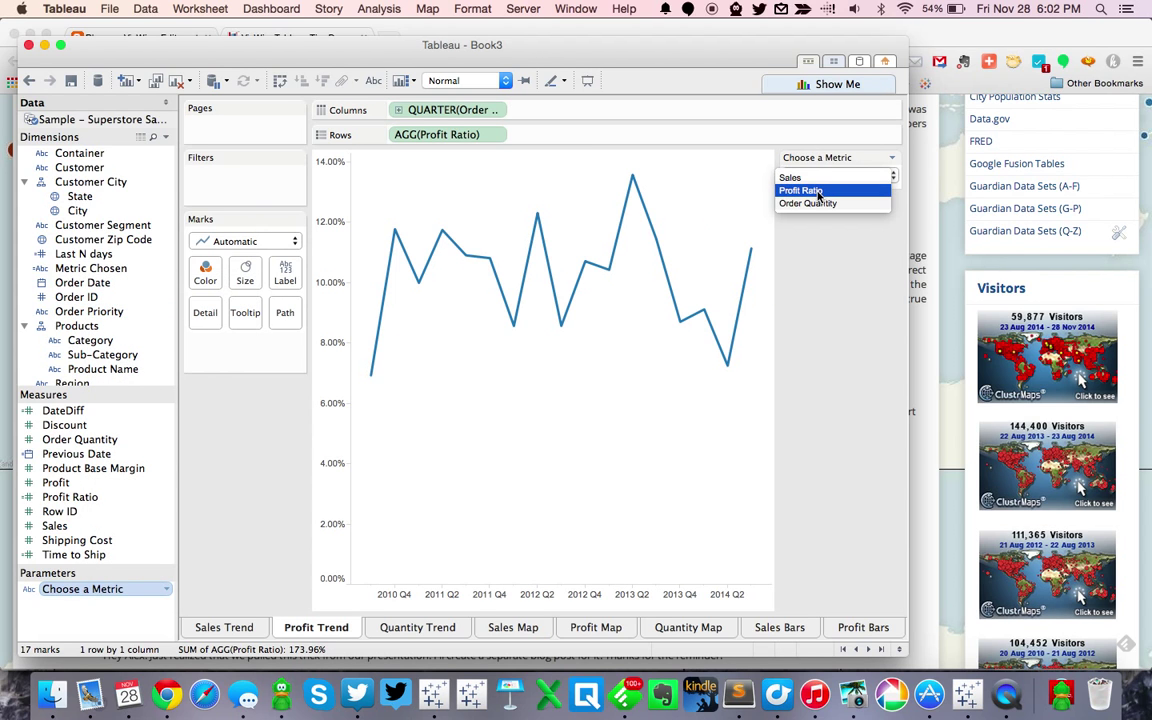
pyautogui.click(819, 191)
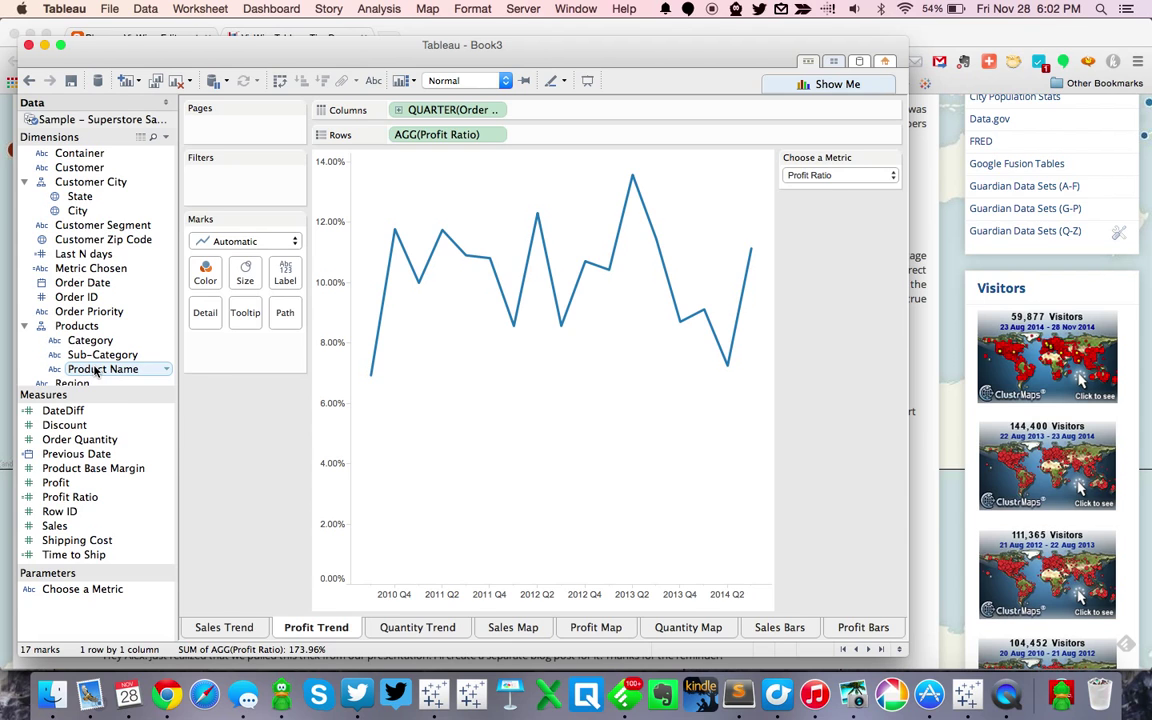
pyautogui.click(226, 627)
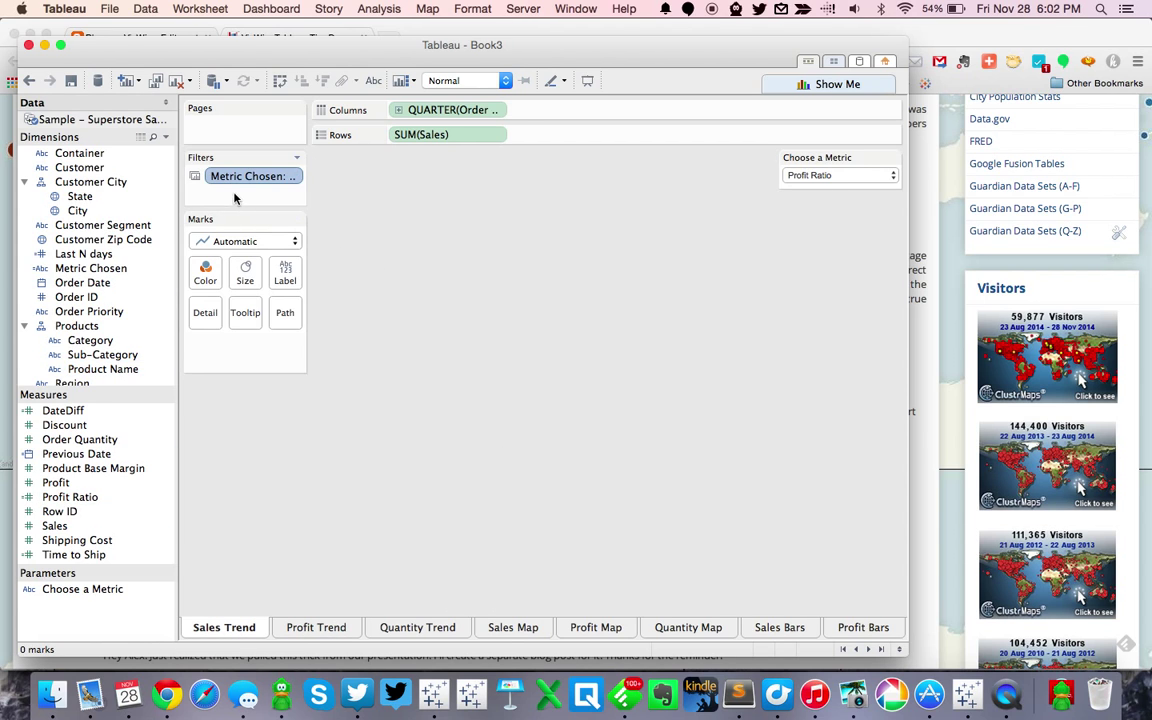
pyautogui.click(330, 627)
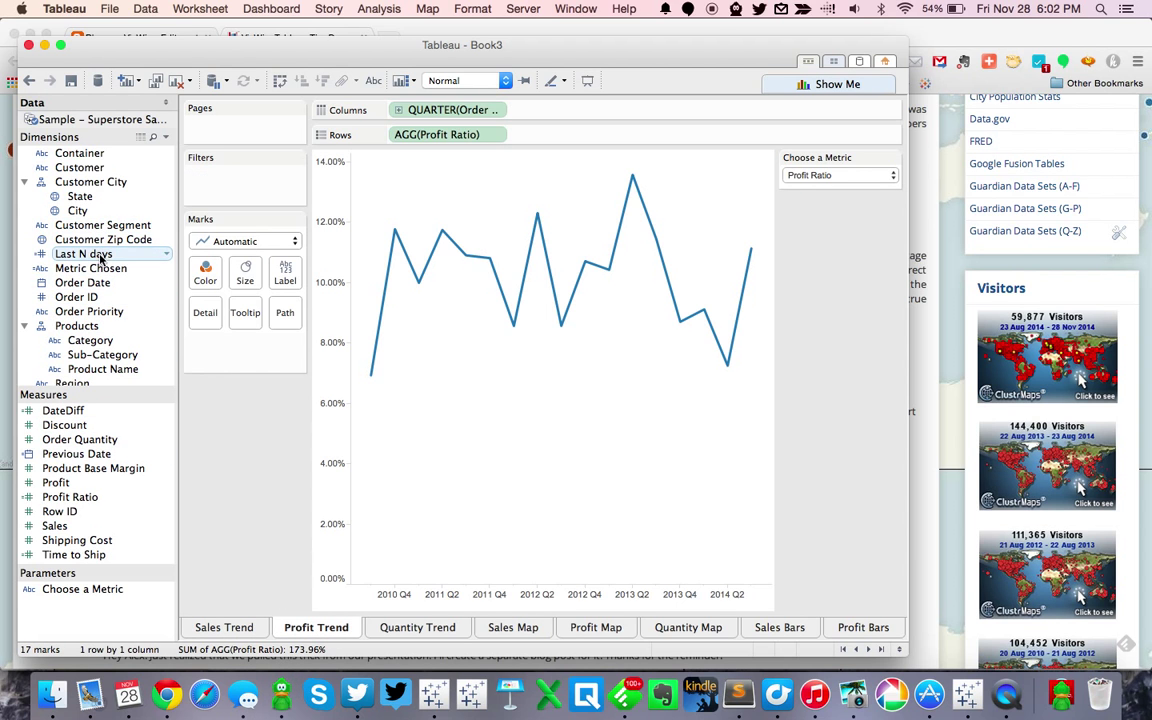
# - Filter Profit Trend's Metric Chosen to Profit Ratio and share that filter with Profit Map
pyautogui.moveTo(91, 268); pyautogui.dragTo(227, 181)
pyautogui.click(323, 213)
pyautogui.click(603, 561)
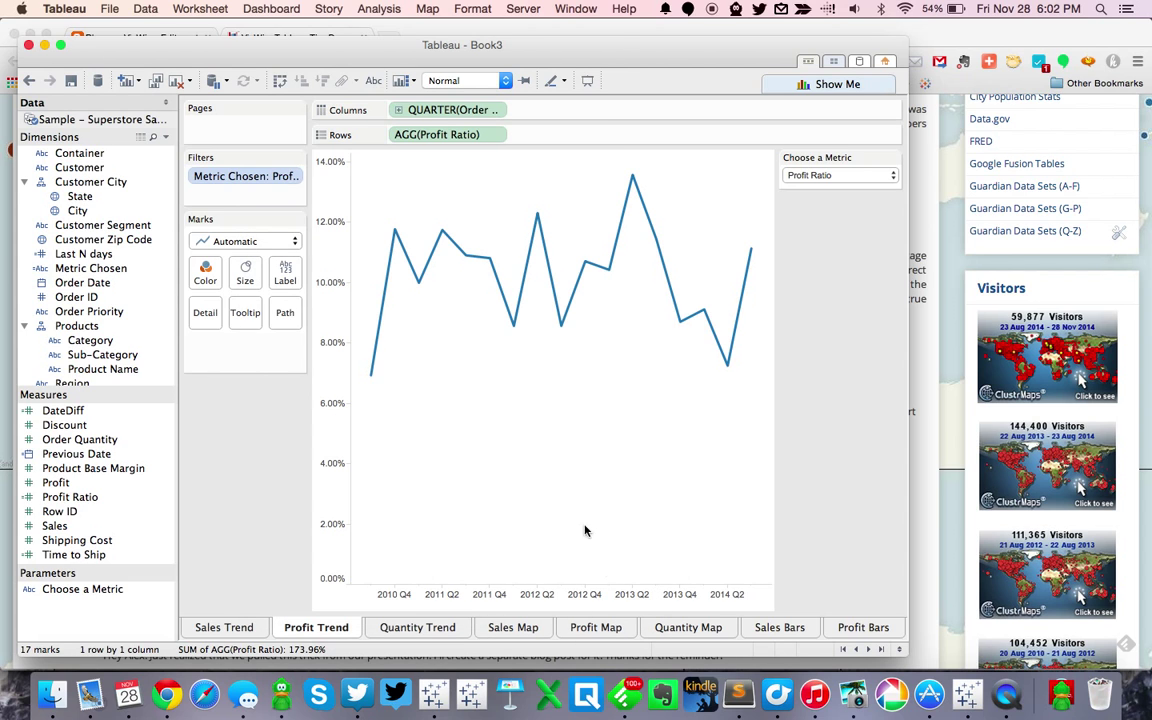
pyautogui.click(294, 176)
pyautogui.moveTo(285, 241)
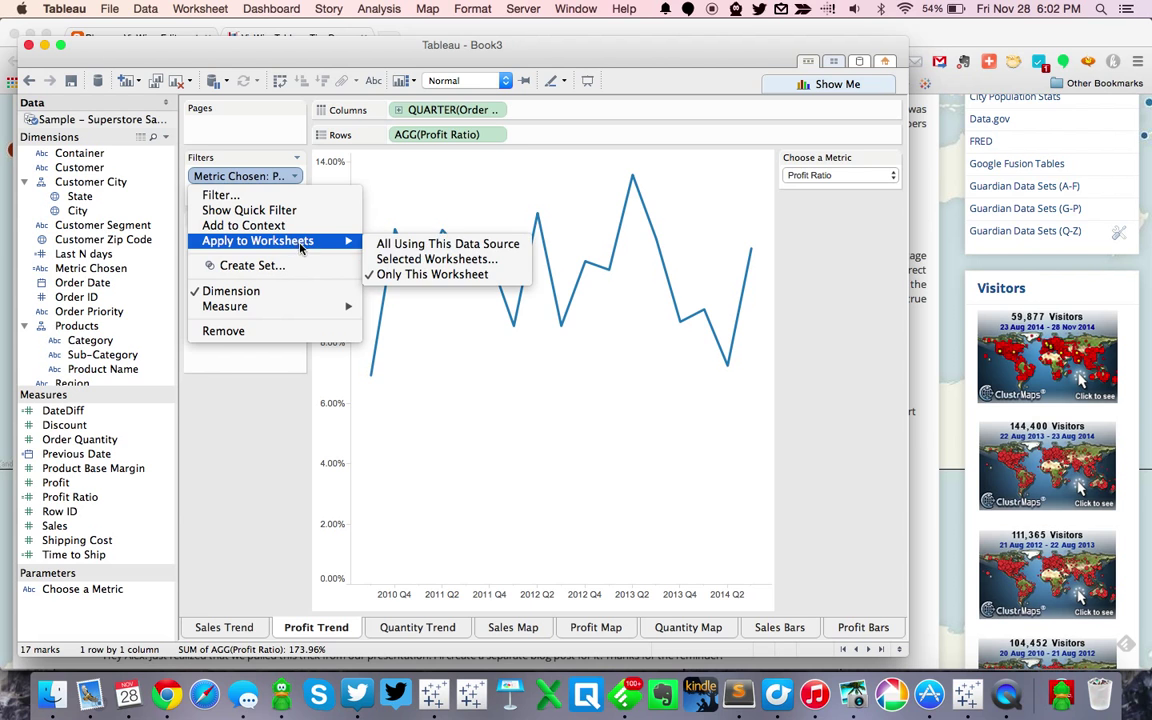
pyautogui.click(414, 261)
pyautogui.click(279, 341)
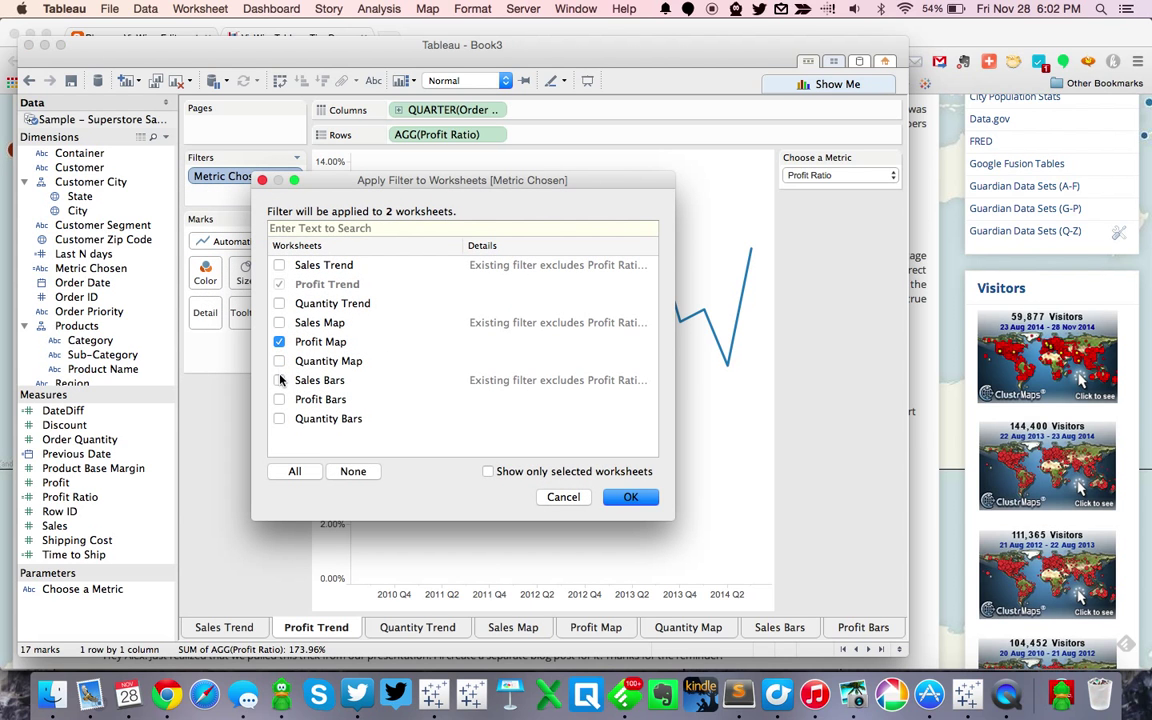
pyautogui.click(628, 497)
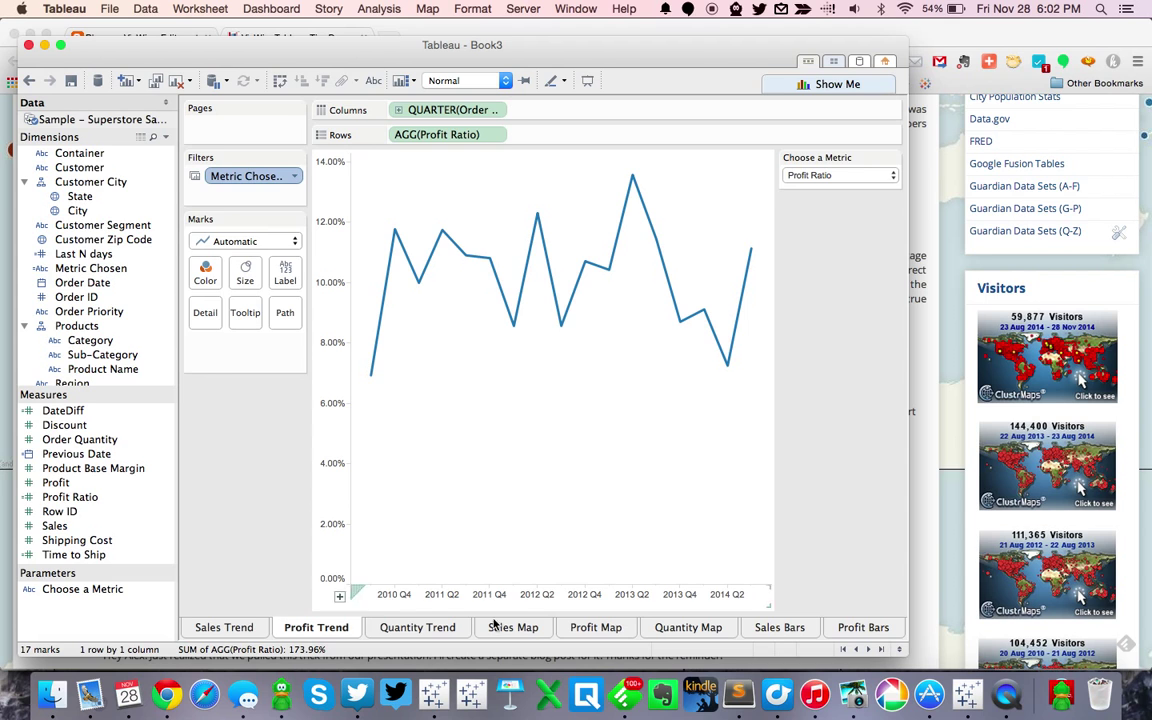
pyautogui.click(422, 628)
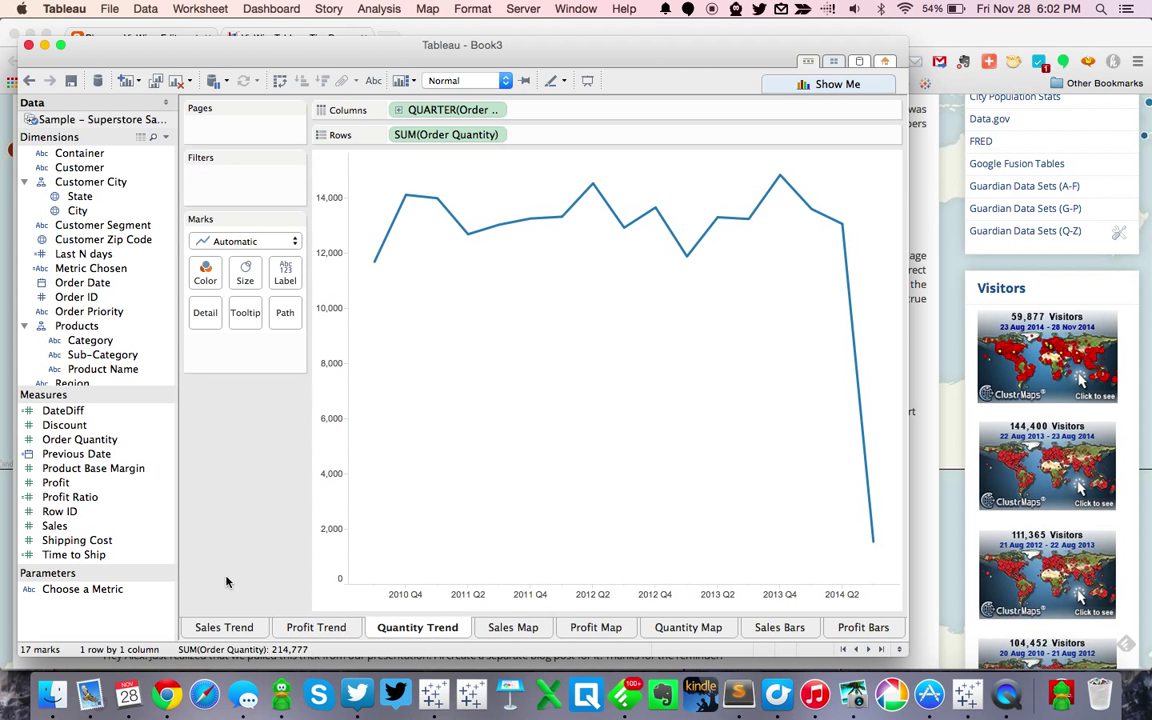
# - On Quantity Trend, show the Choose a Metric control set to Order Quantity
pyautogui.rightClick(113, 590)
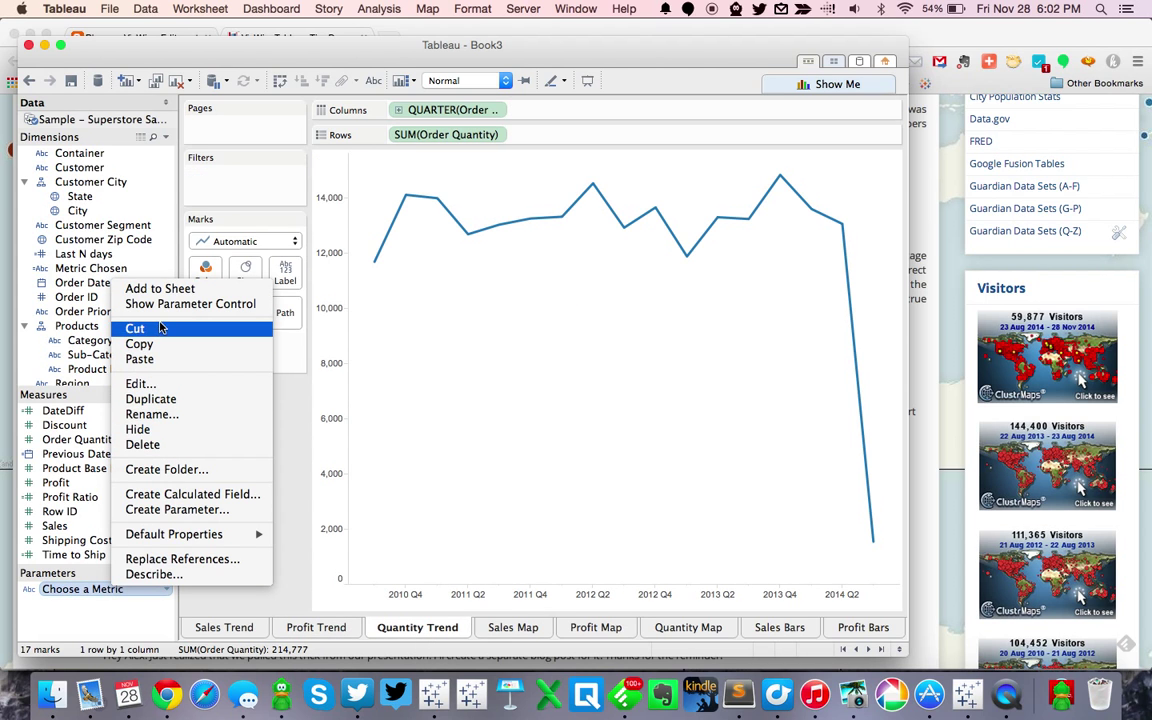
pyautogui.click(171, 305)
pyautogui.click(851, 175)
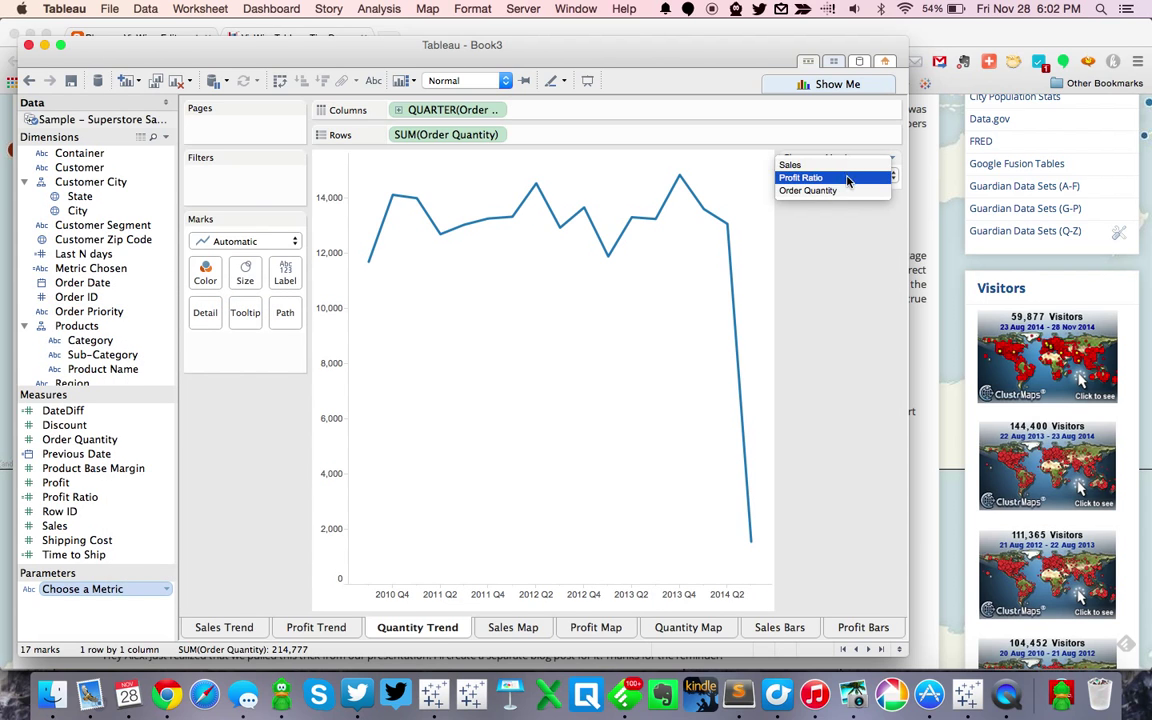
pyautogui.click(843, 191)
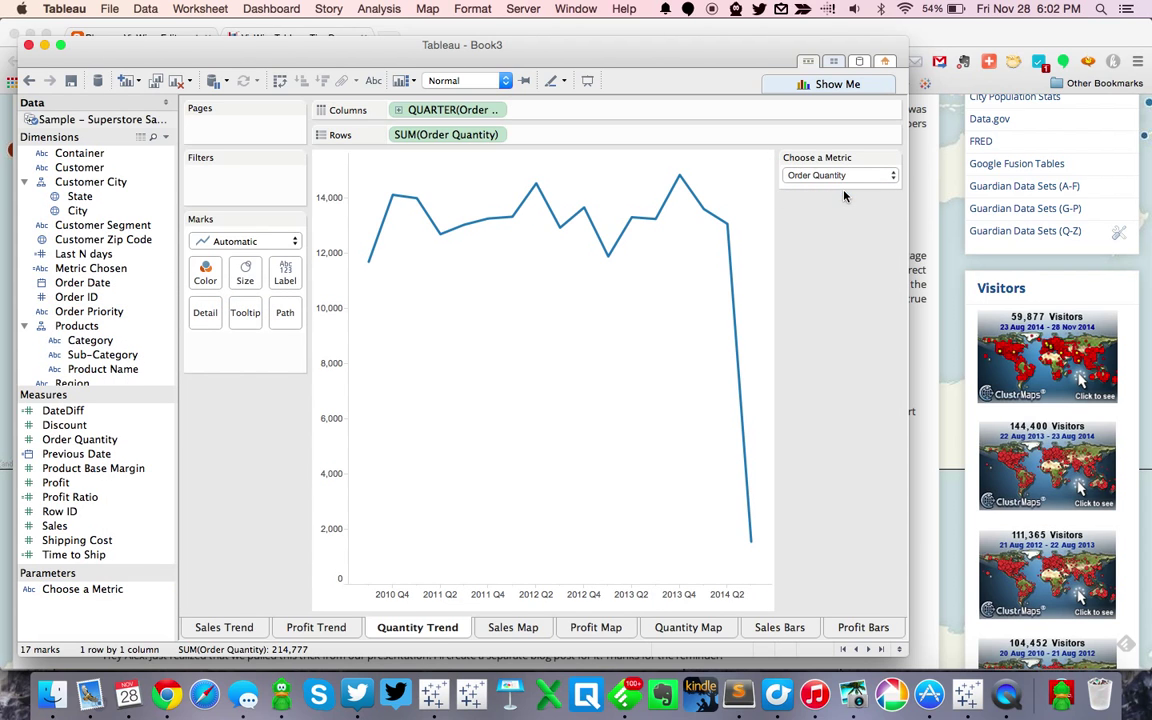
pyautogui.click(330, 628)
pyautogui.click(249, 628)
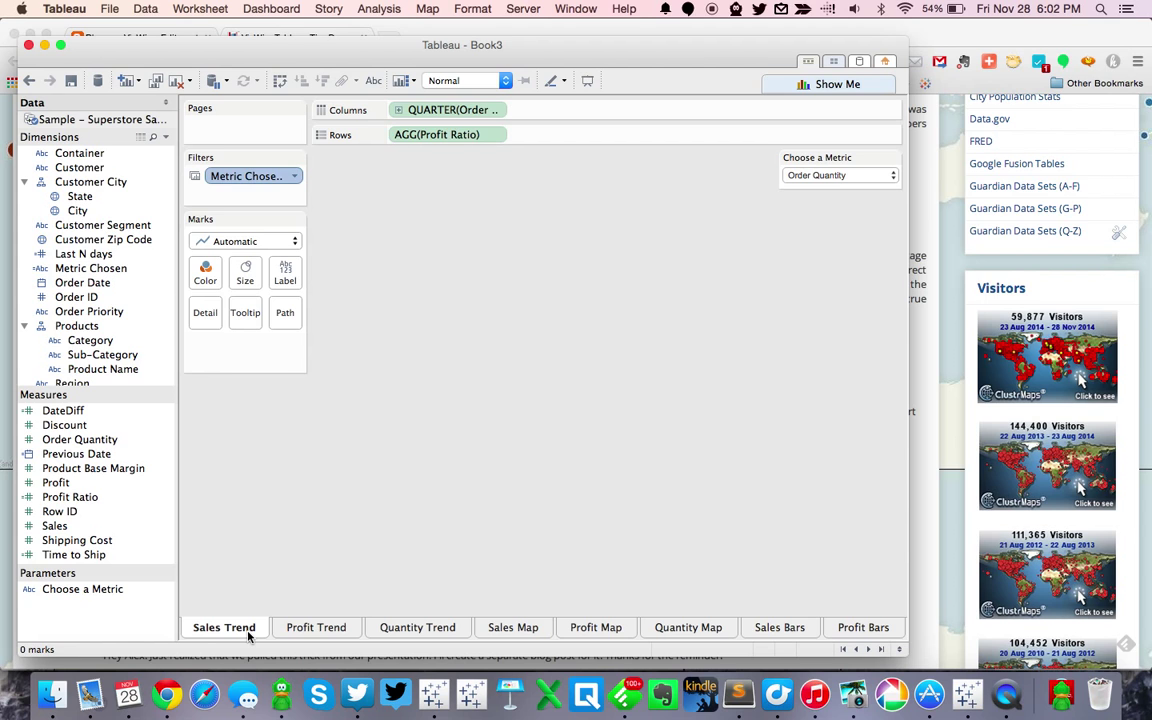
pyautogui.click(308, 628)
pyautogui.click(405, 628)
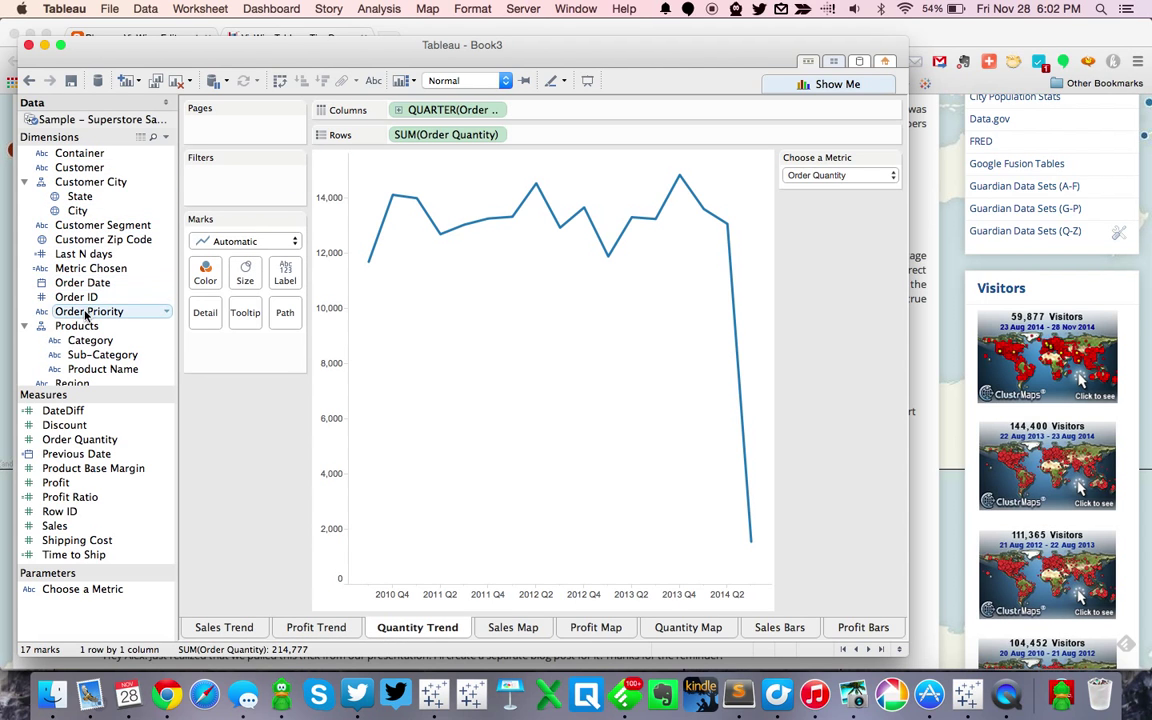
# - Filter Quantity Trend to Order Quantity and share the filter with Quantity Map and Quantity Bars
pyautogui.moveTo(97, 272); pyautogui.dragTo(220, 175)
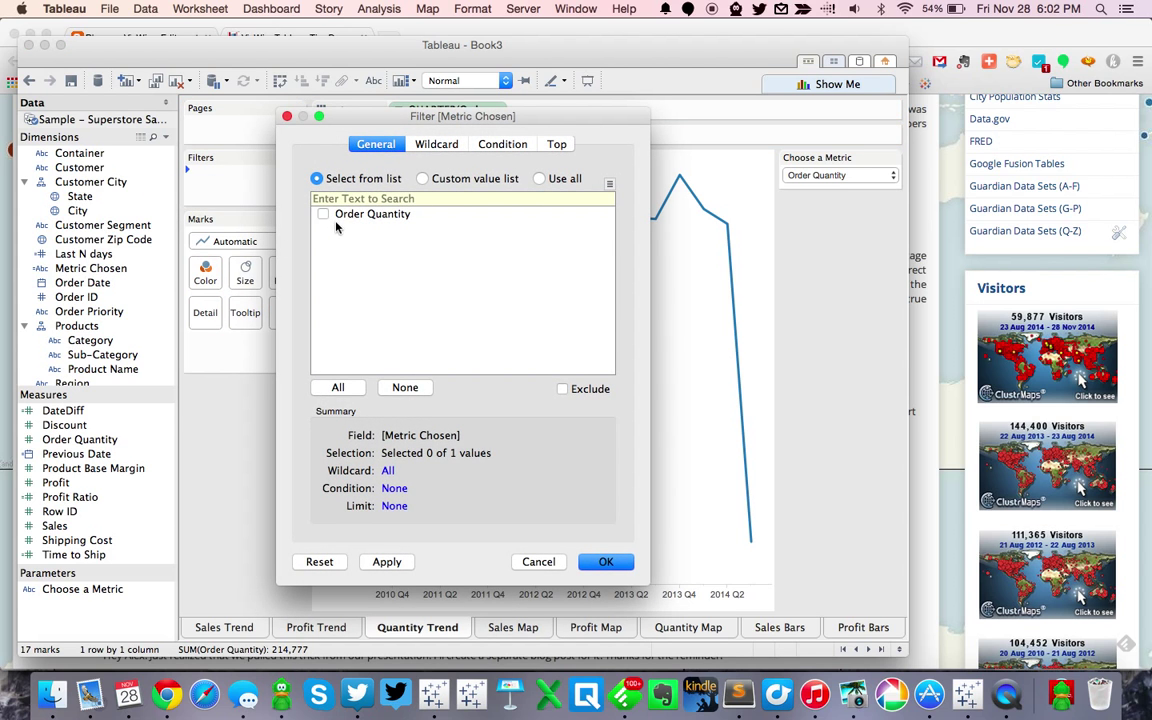
pyautogui.click(323, 215)
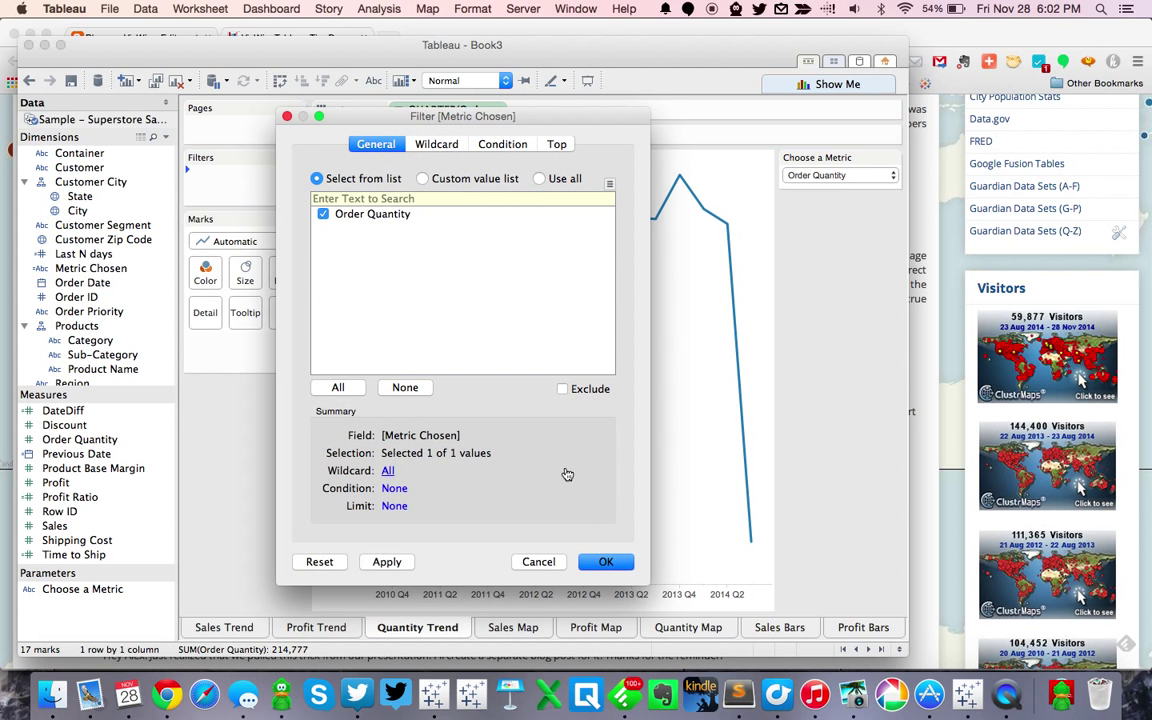
pyautogui.click(604, 561)
pyautogui.click(293, 177)
pyautogui.moveTo(300, 241)
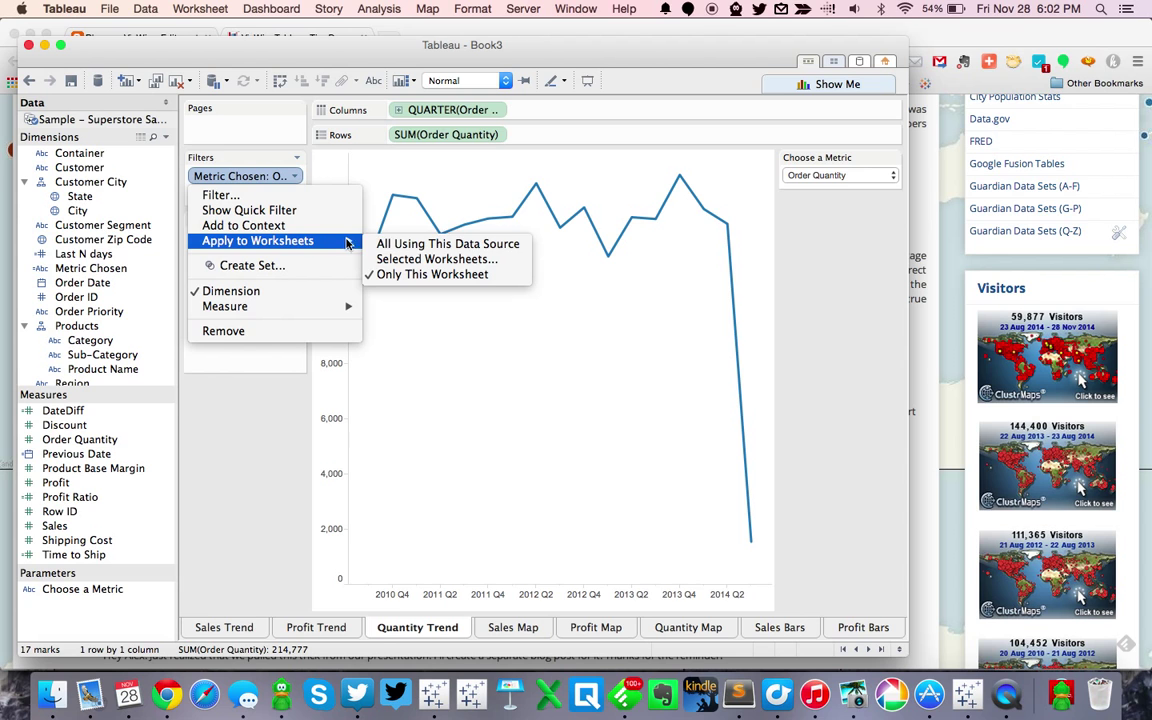
pyautogui.click(393, 259)
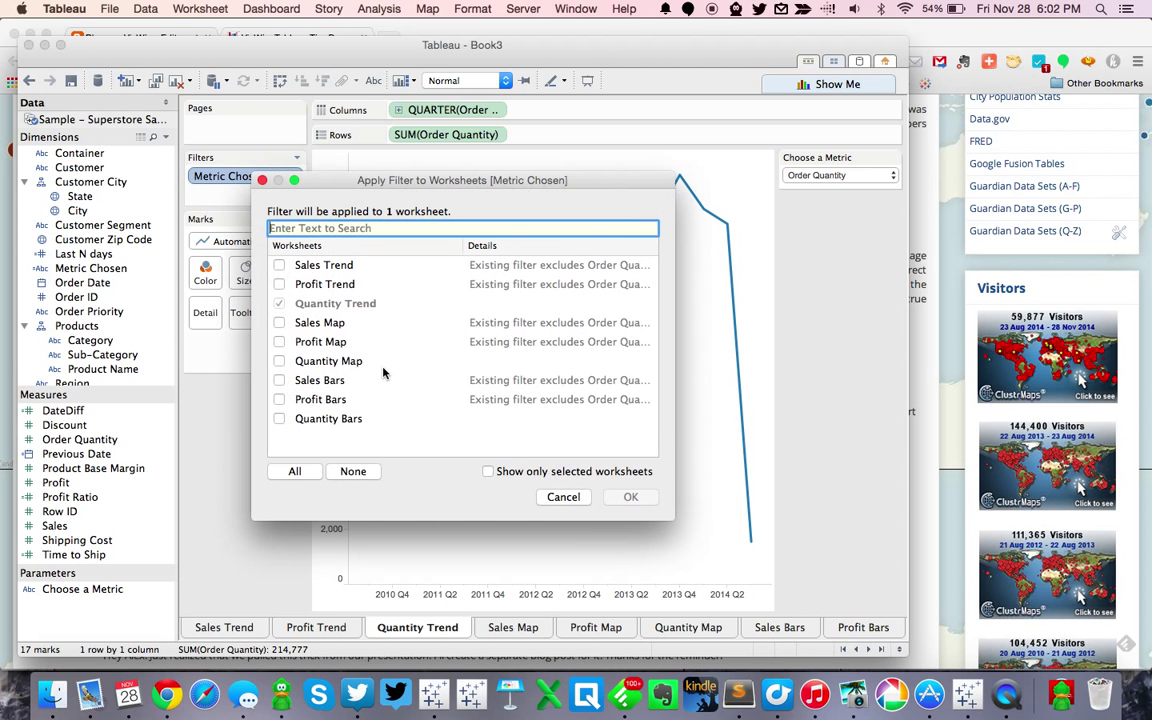
pyautogui.click(279, 361)
pyautogui.click(279, 418)
pyautogui.click(624, 497)
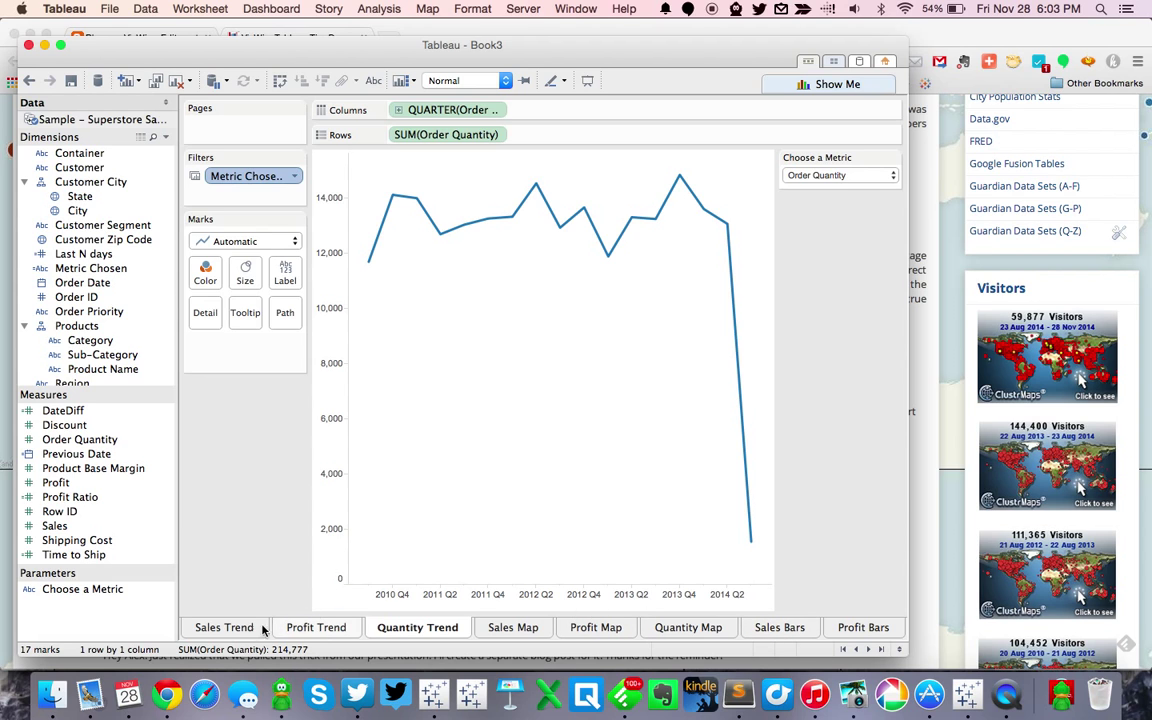
# - Switch the metric back to Sales, check the Sales Trend line, and reveal the last sheet tabs
pyautogui.click(840, 175)
pyautogui.click(811, 158)
pyautogui.click(300, 627)
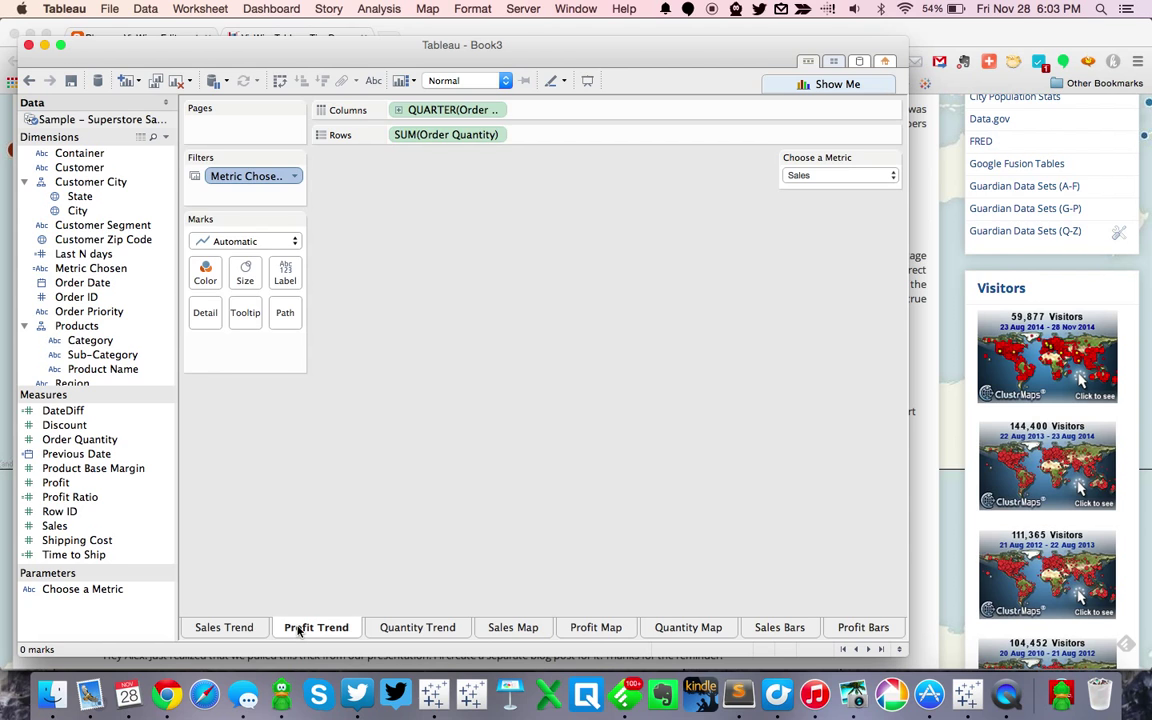
pyautogui.click(239, 632)
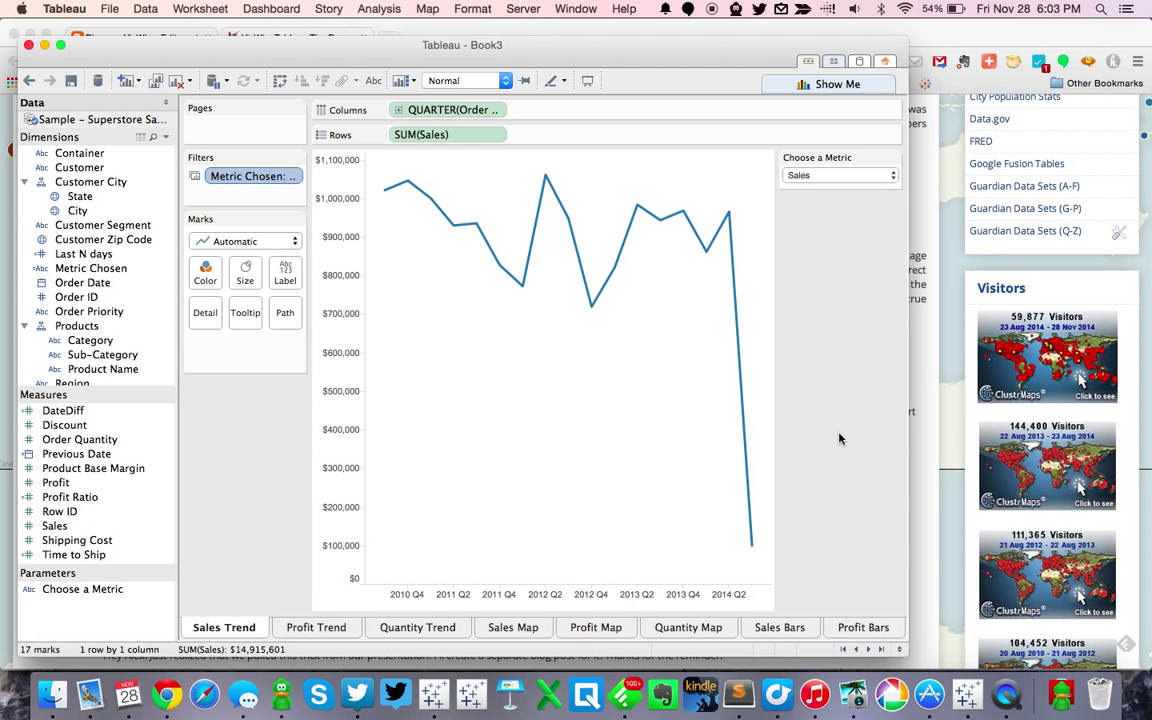
pyautogui.click(881, 649)
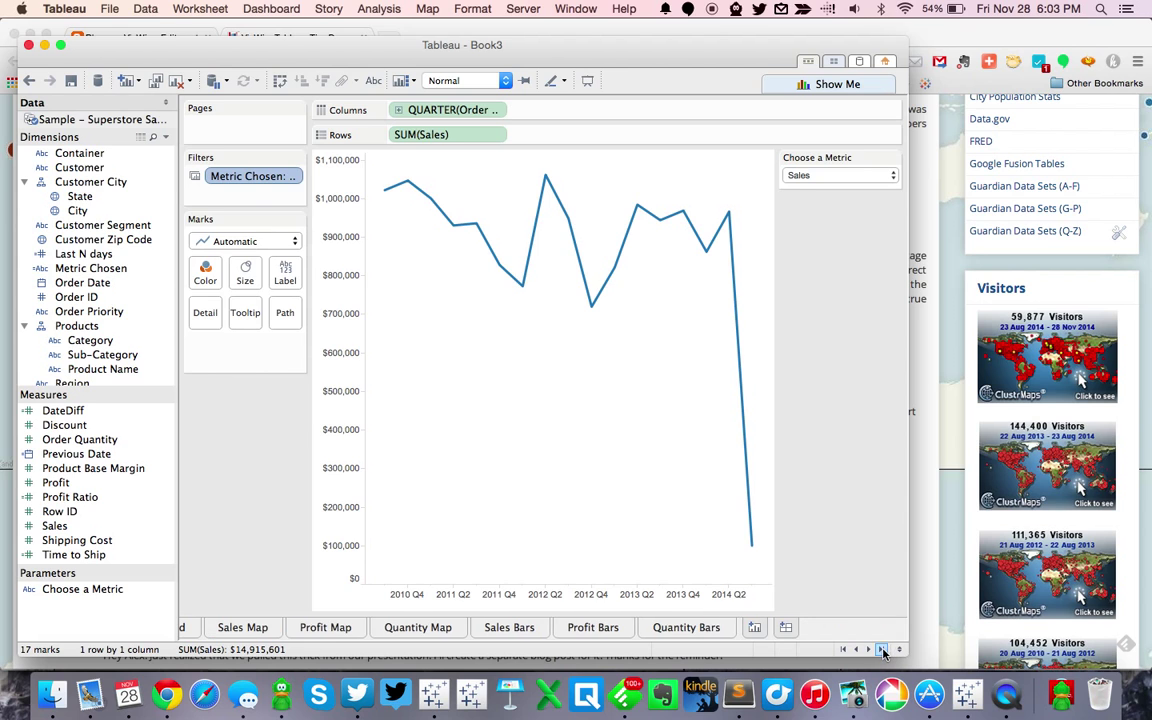
# - Create Dashboard 1 with a fixed 800 × 600 size and turn on its title
pyautogui.click(786, 628)
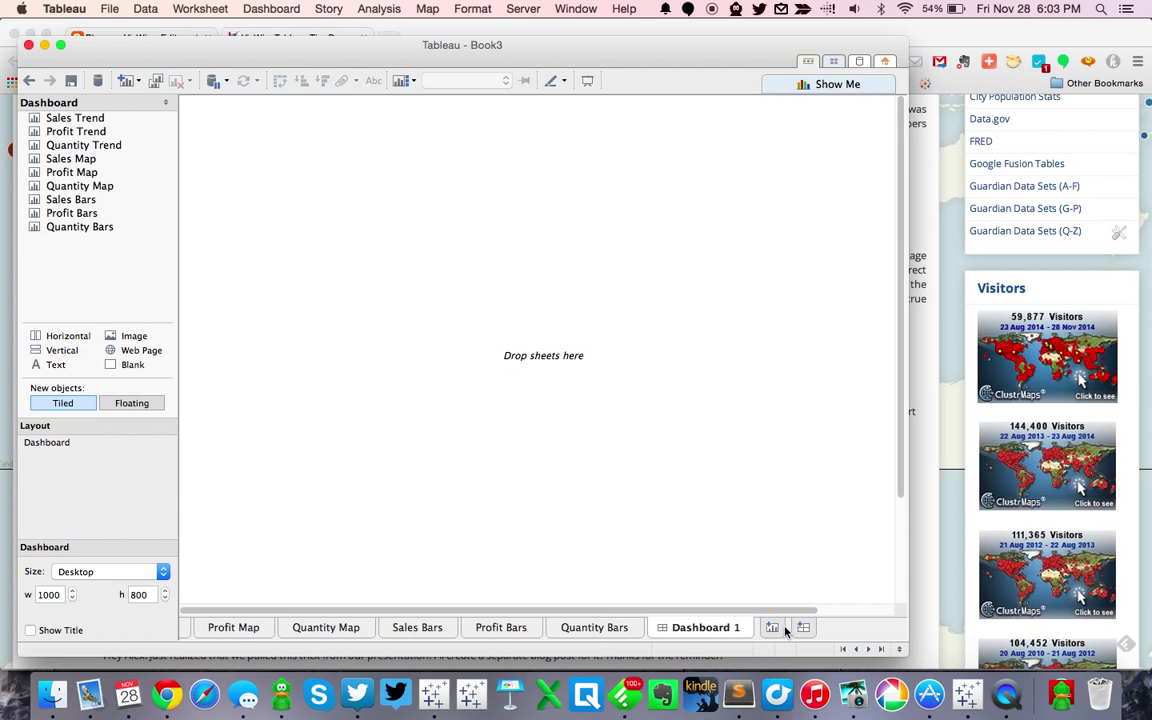
pyautogui.click(73, 594)
pyautogui.click(73, 592)
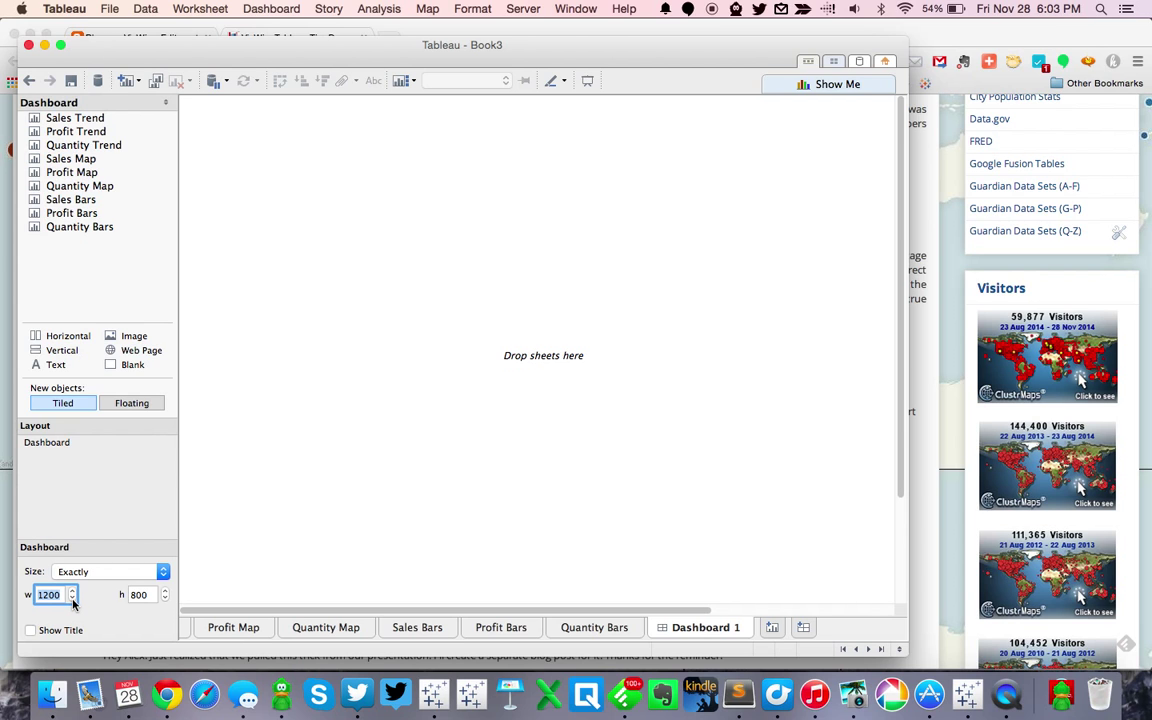
pyautogui.click(72, 599)
pyautogui.click(72, 599)
pyautogui.click(72, 599)
pyautogui.click(72, 599)
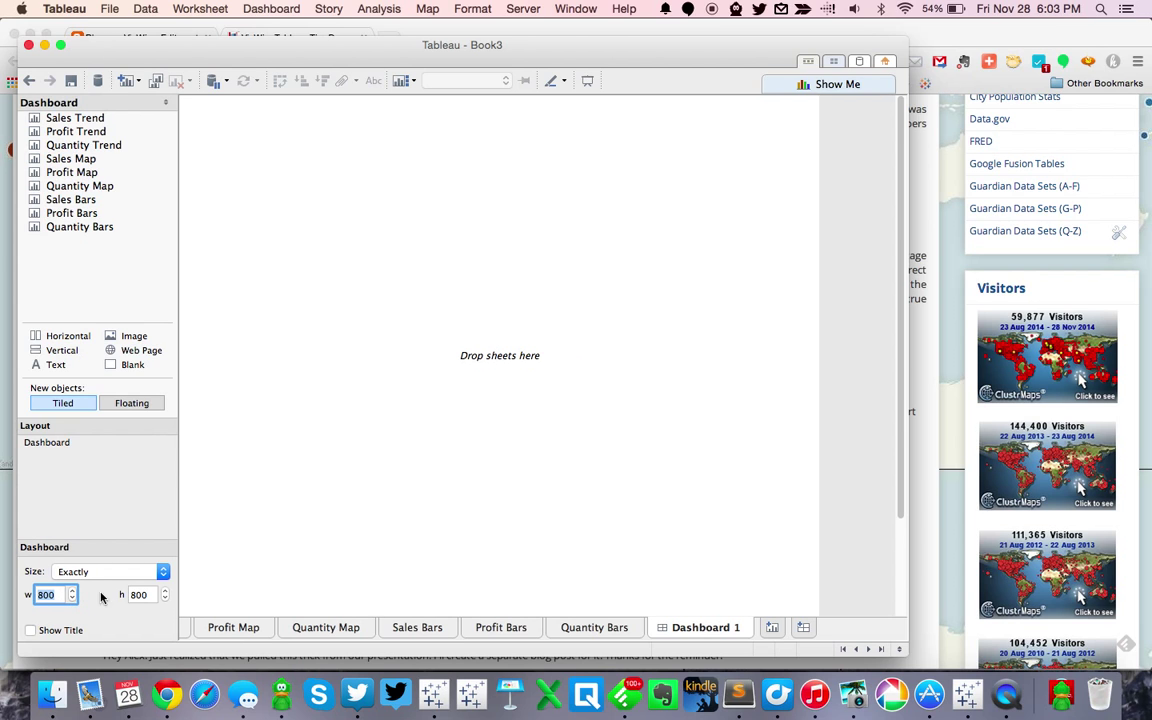
pyautogui.click(165, 599)
pyautogui.click(165, 599)
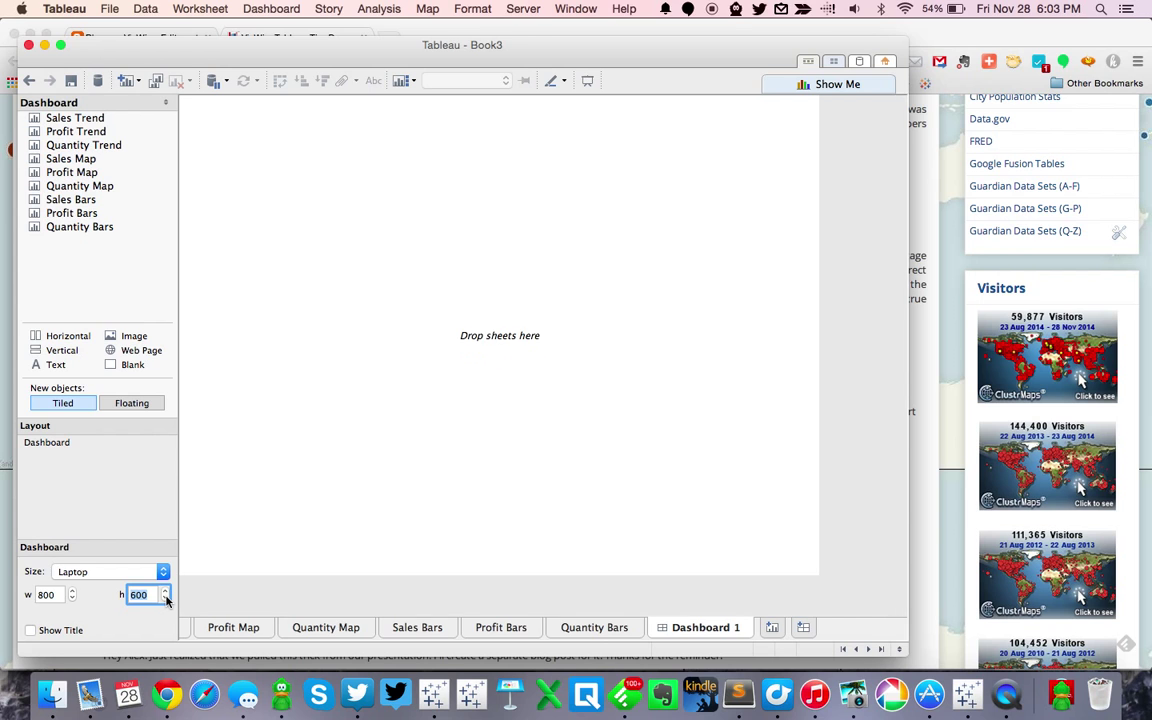
pyautogui.click(31, 630)
# - Set the dashboard title to the Choose a Metric parameter plus ' Dashboard', left-aligned
pyautogui.doubleClick(470, 115)
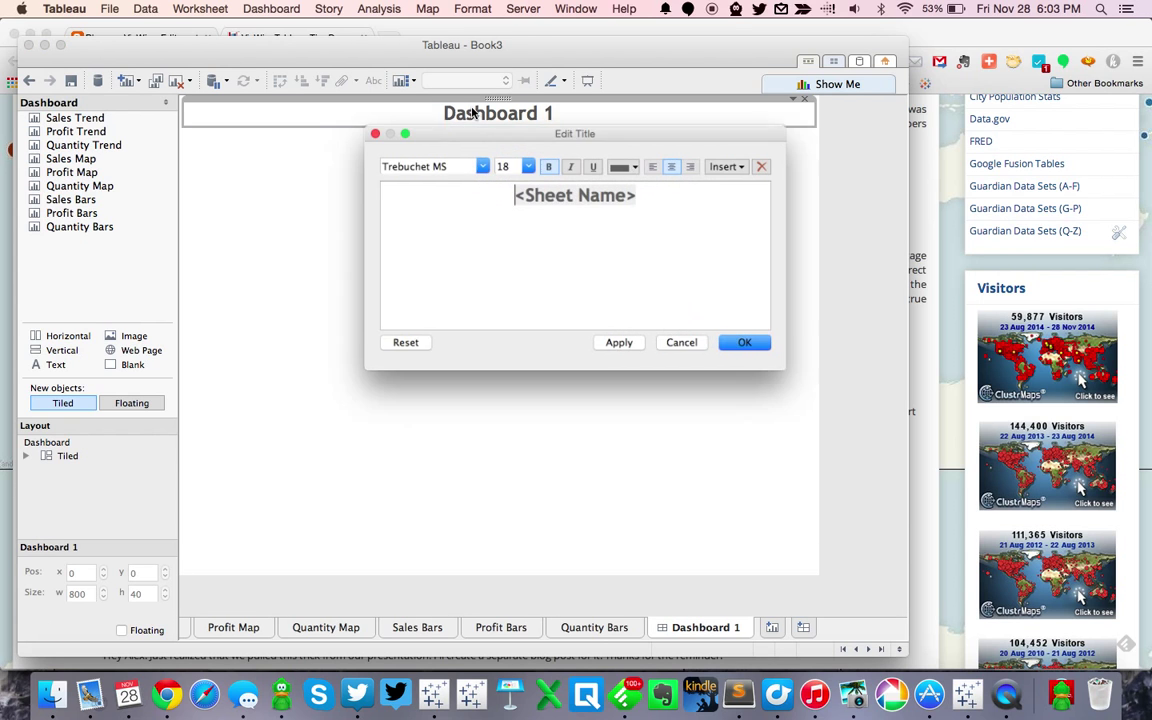
pyautogui.click(735, 161)
pyautogui.click(752, 283)
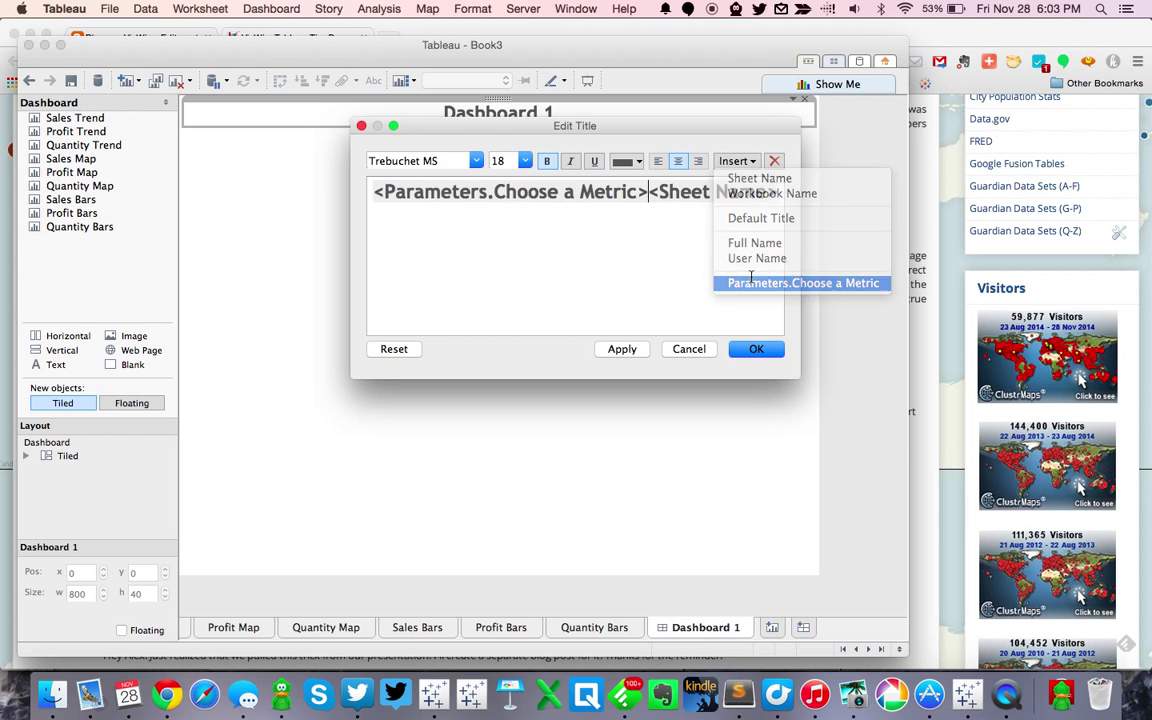
pyautogui.write('v')
pyautogui.click(660, 168)
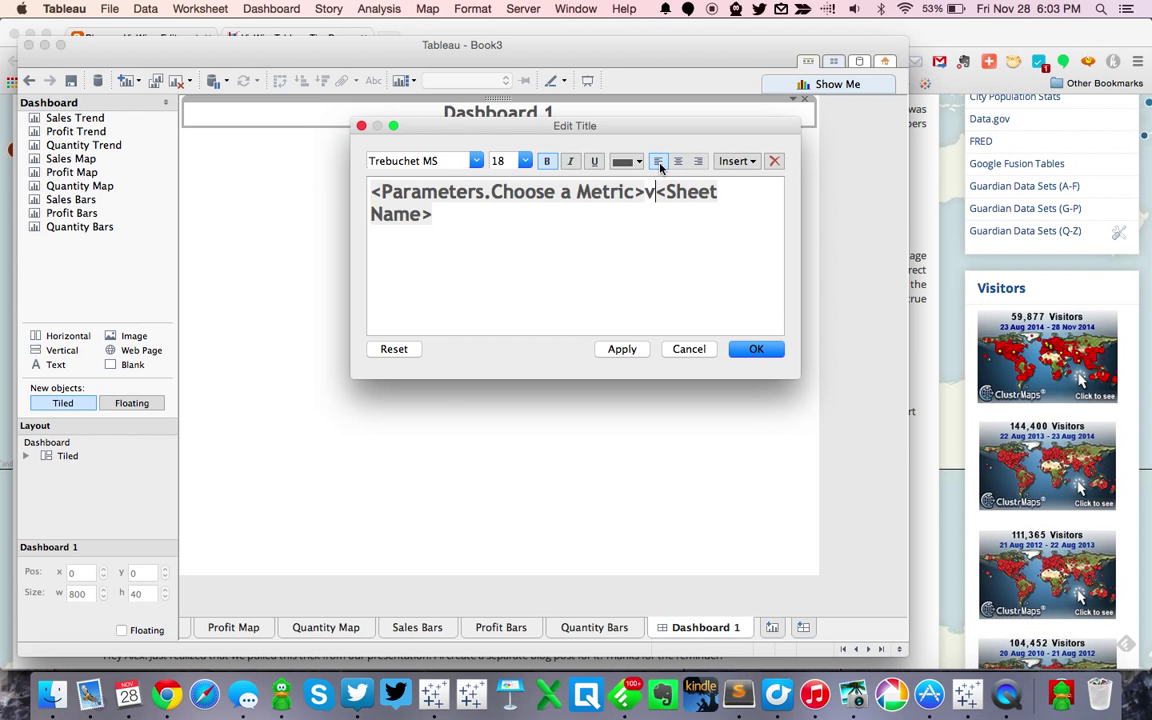
pyautogui.press('shift+super+Down')
pyautogui.write('Dashboard')
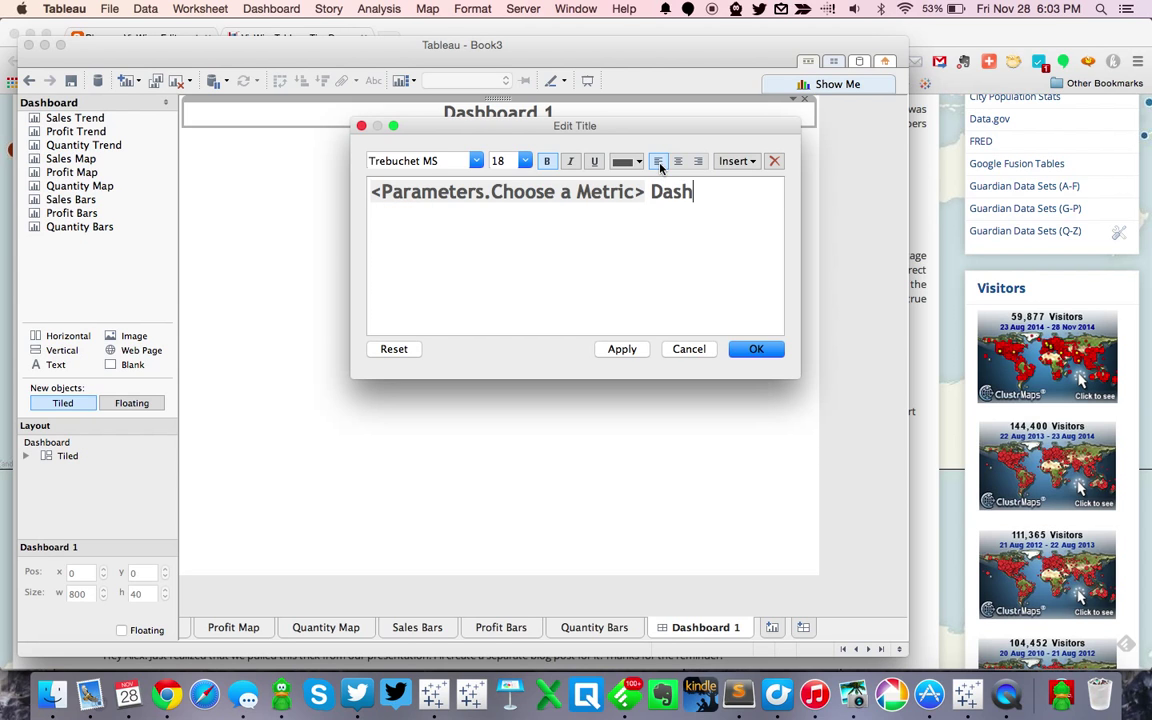
pyautogui.click(756, 350)
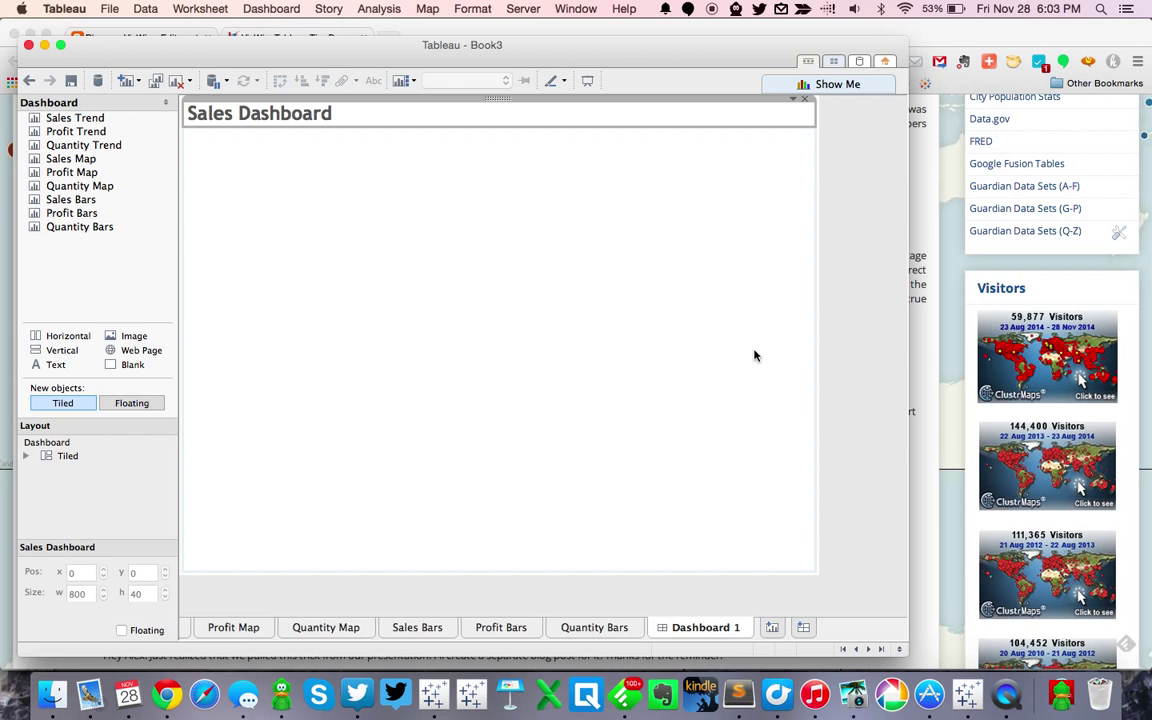
# - Add two horizontal containers to the dashboard, one above the other
pyautogui.click(97, 268)
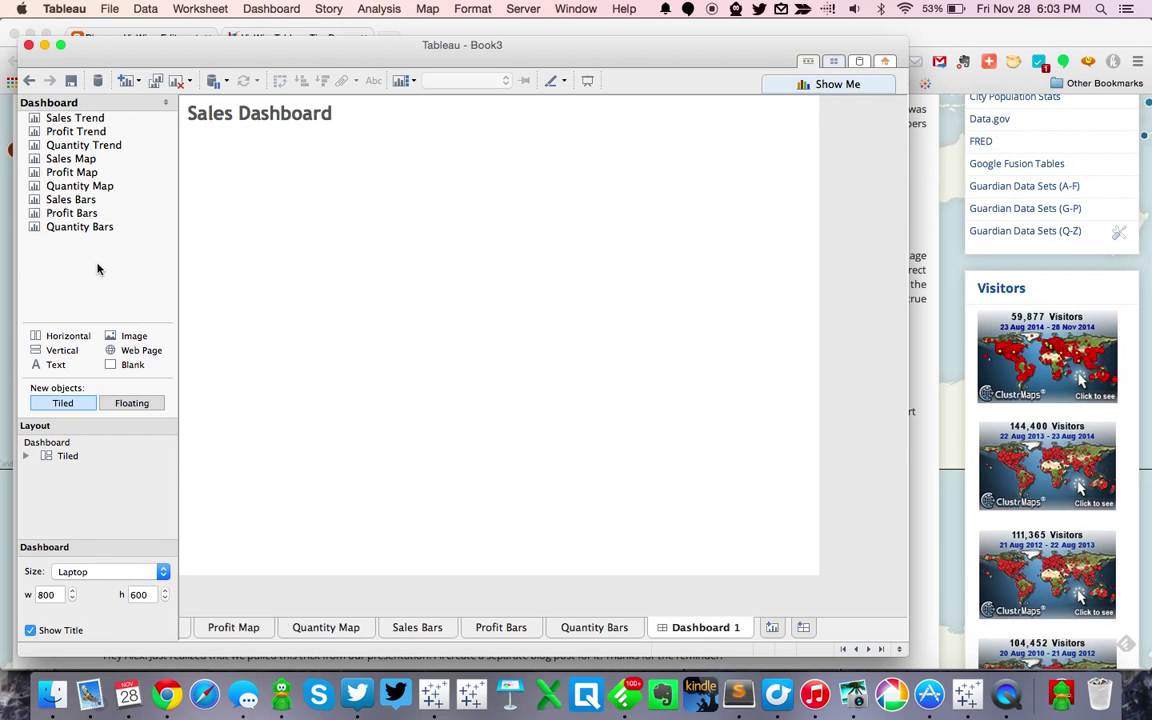
pyautogui.moveTo(66, 338); pyautogui.dragTo(324, 320)
pyautogui.moveTo(68, 337); pyautogui.dragTo(380, 558)
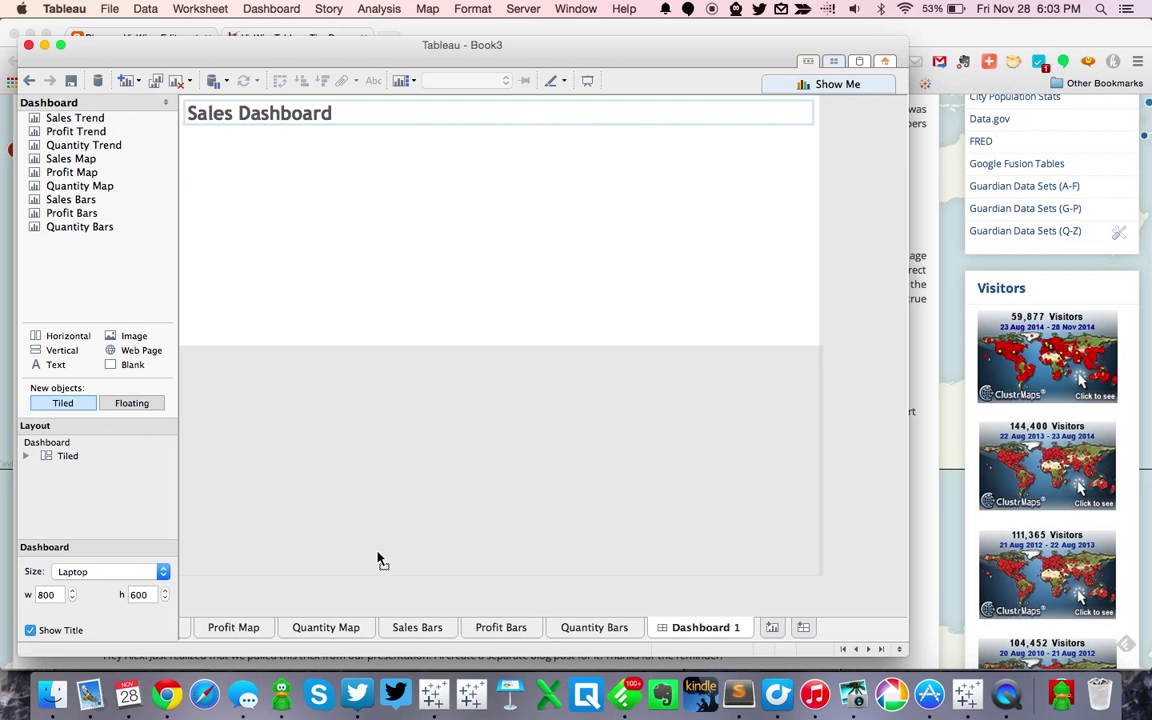
# - Place the Sales Trend and Profit Trend sheets side by side in the top container
pyautogui.click(316, 190)
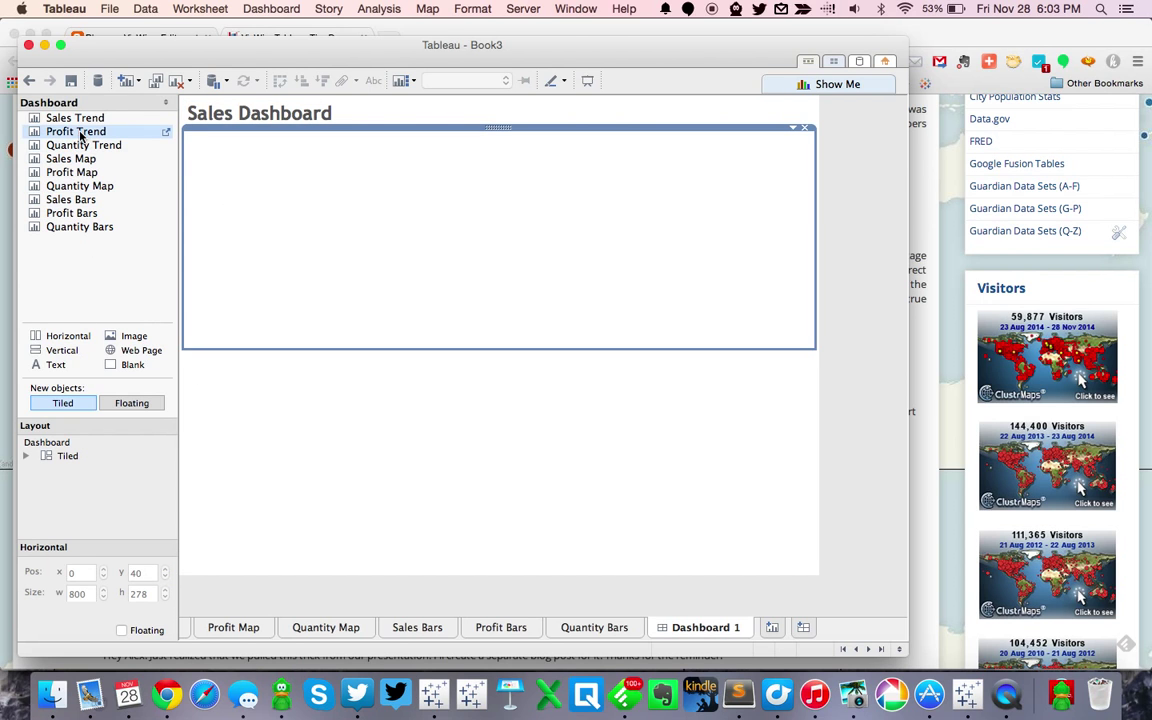
pyautogui.moveTo(72, 122); pyautogui.dragTo(280, 188)
pyautogui.click(97, 136)
pyautogui.moveTo(97, 136); pyautogui.dragTo(568, 158)
# - Hide the Quantity Trend, Profit Trend and Sales Trend titles on the dashboard
pyautogui.rightClick(558, 141)
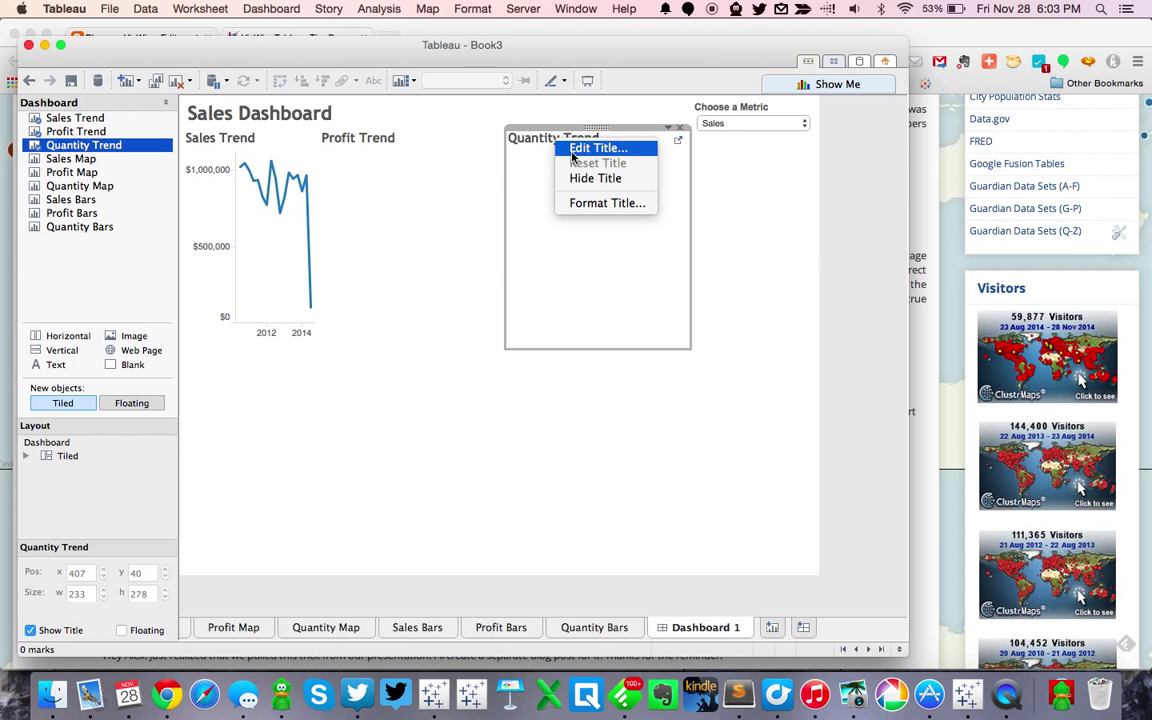
pyautogui.click(597, 175)
pyautogui.rightClick(535, 140)
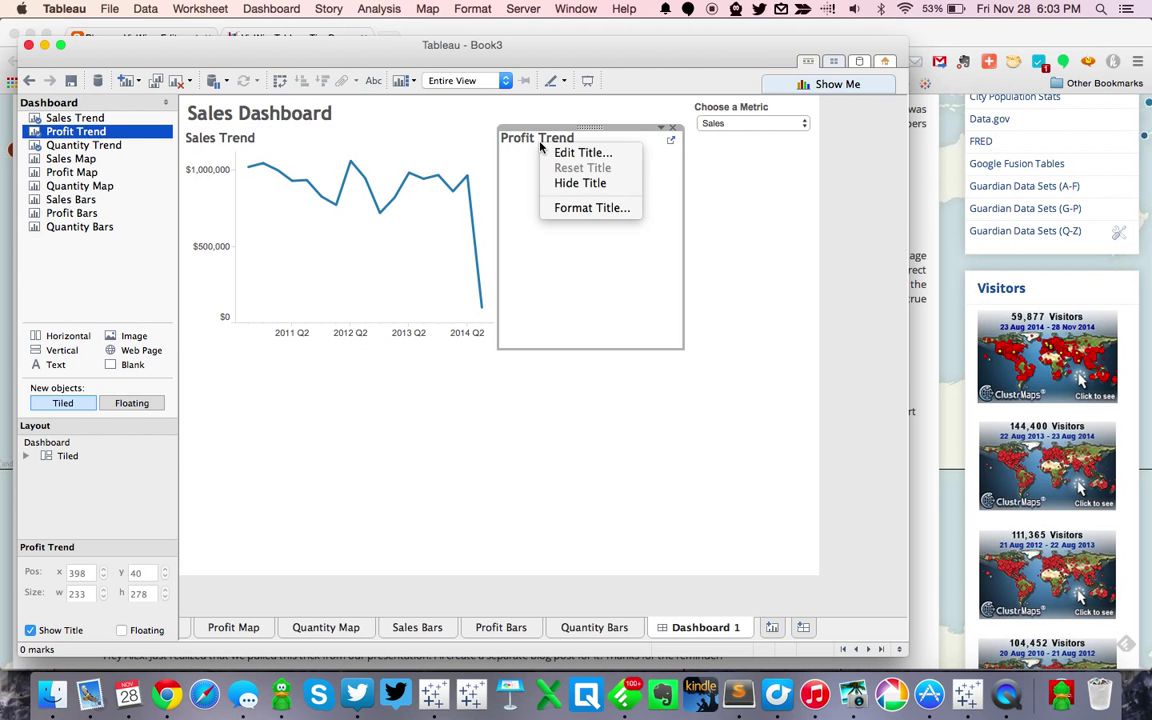
pyautogui.click(569, 180)
pyautogui.rightClick(236, 138)
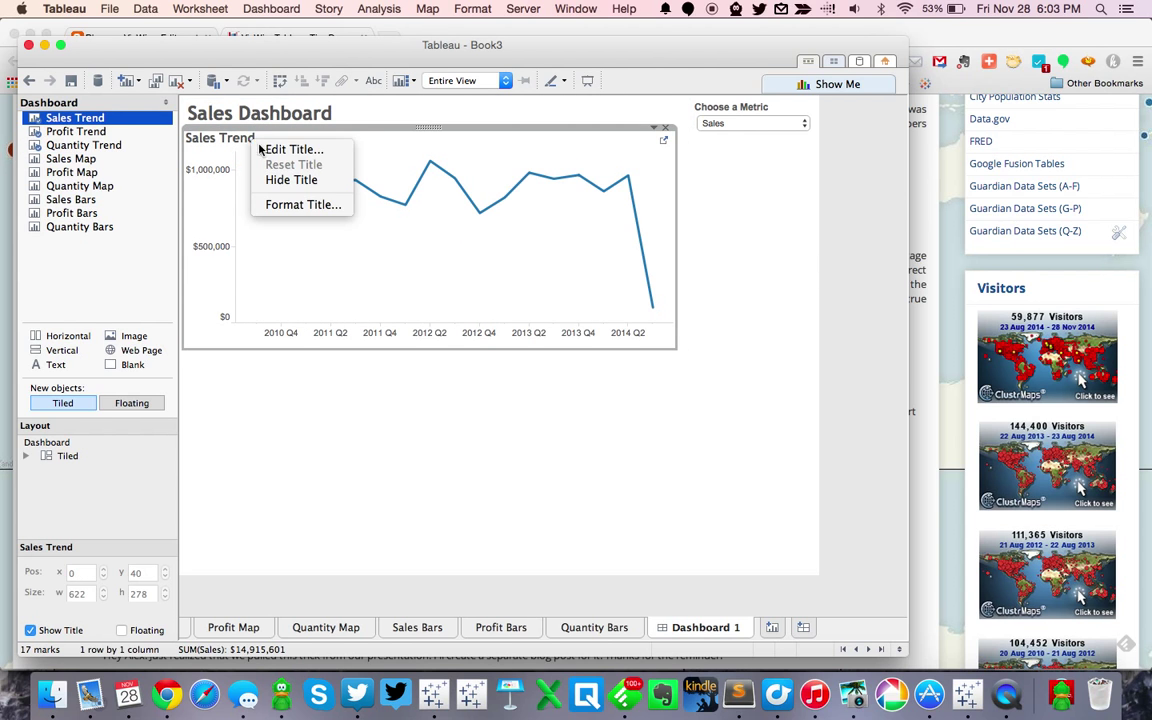
pyautogui.click(275, 177)
pyautogui.click(82, 265)
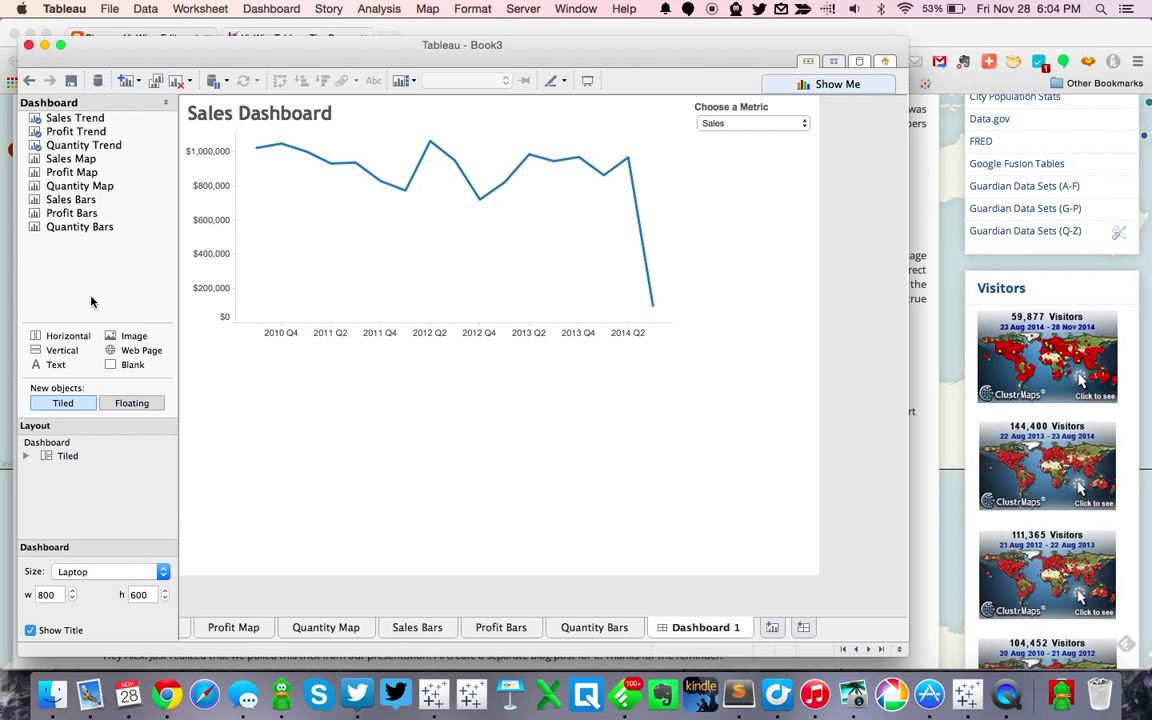
pyautogui.click(720, 123)
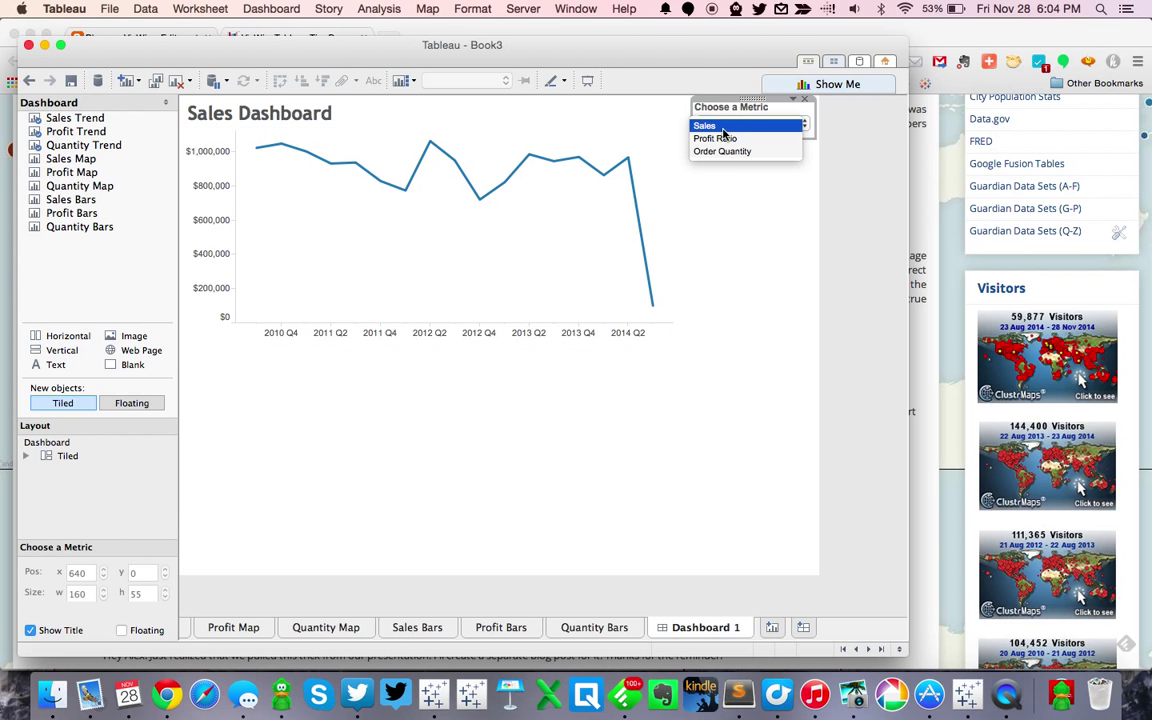
pyautogui.click(722, 137)
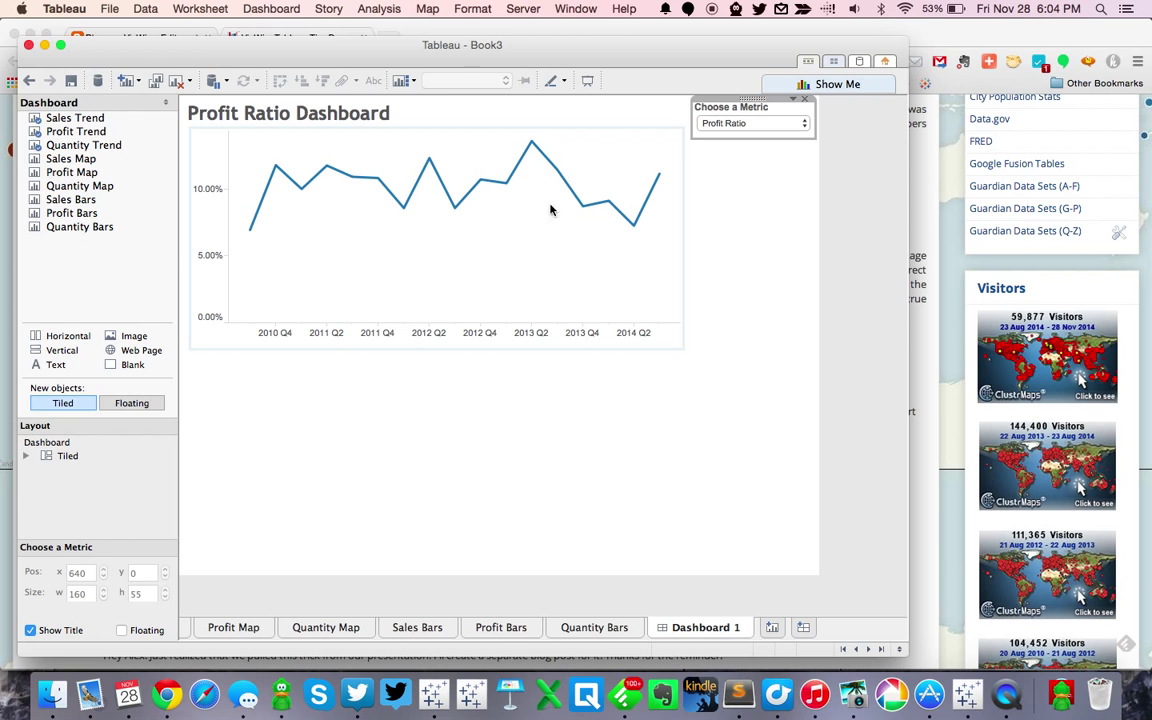
pyautogui.click(730, 123)
pyautogui.click(724, 139)
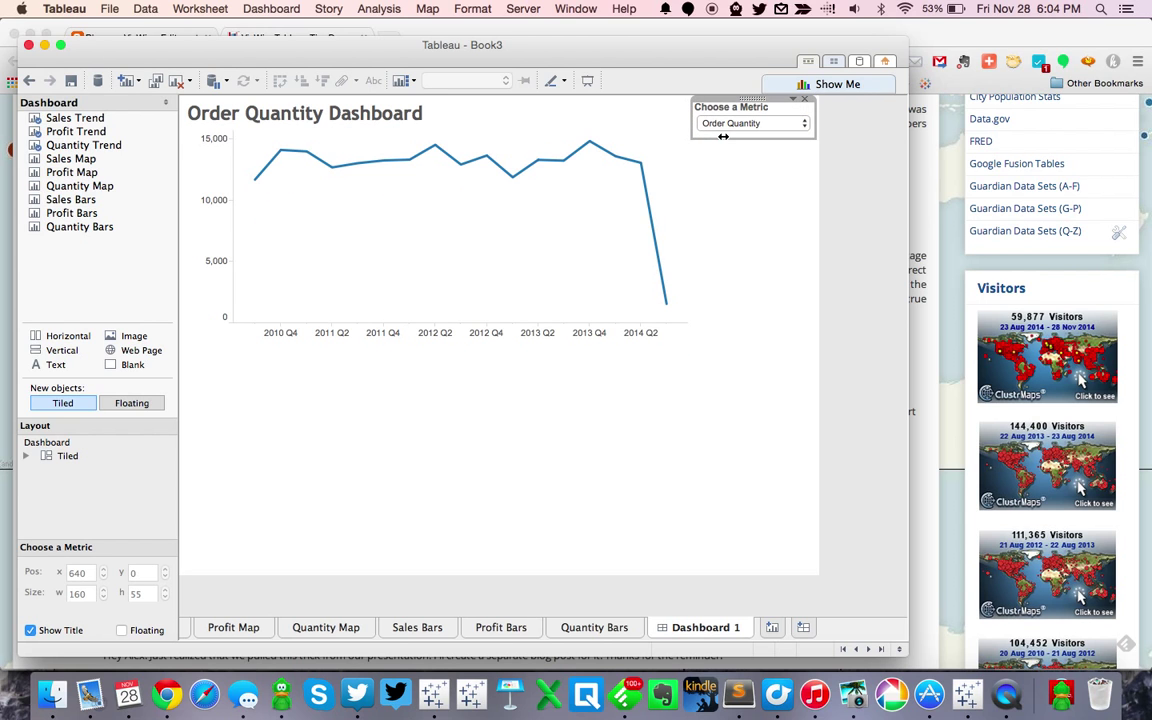
pyautogui.click(731, 124)
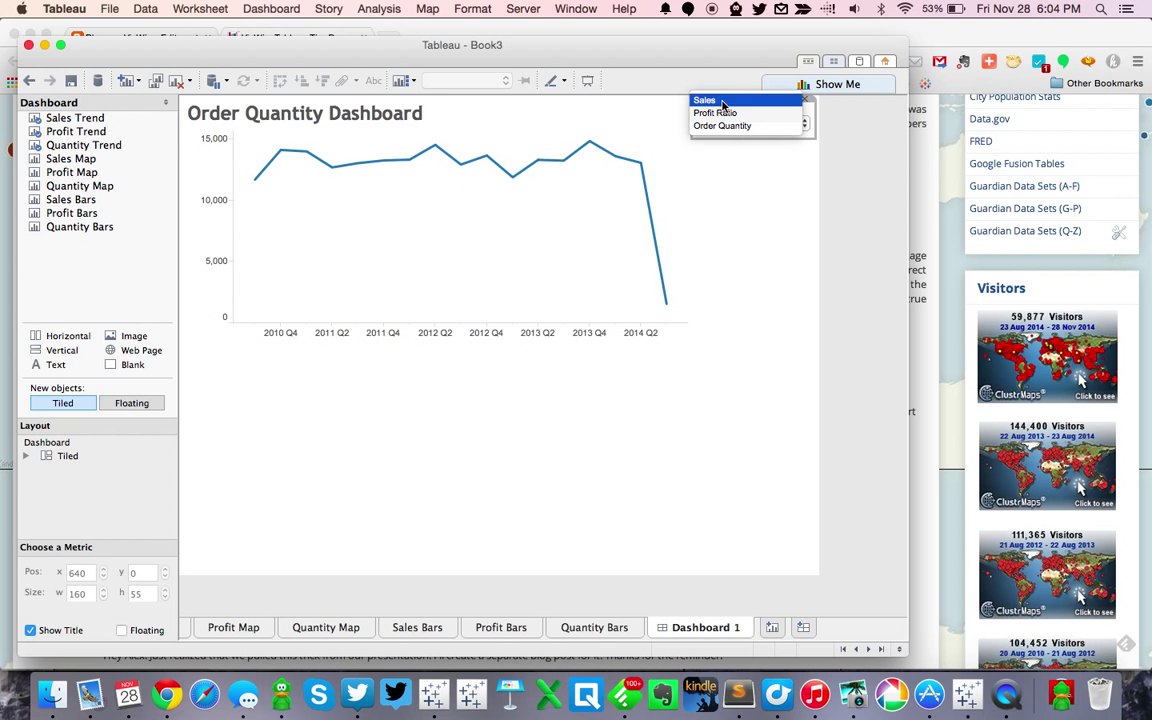
pyautogui.click(723, 101)
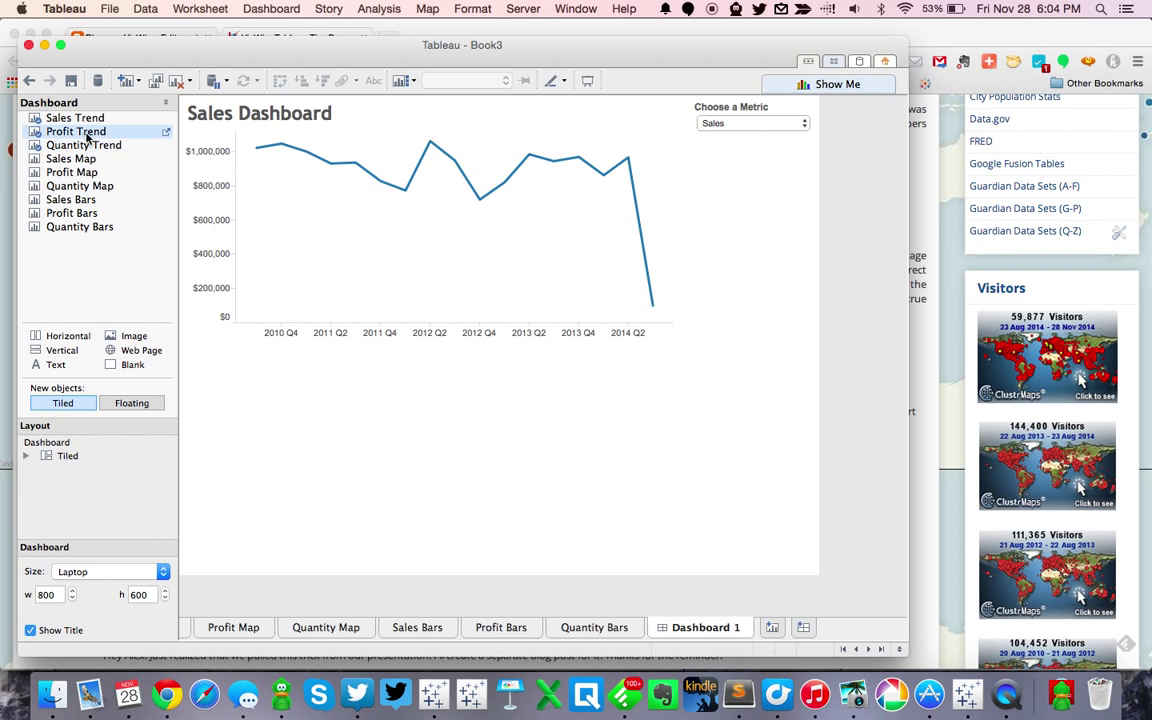
# - Drop Sales Map, Profit Map, Quantity Map, Sales Bars, Profit Bars and Quantity Bars into the bottom row
pyautogui.moveTo(75, 159); pyautogui.dragTo(248, 413)
pyautogui.click(92, 174)
pyautogui.moveTo(92, 174); pyautogui.dragTo(530, 440)
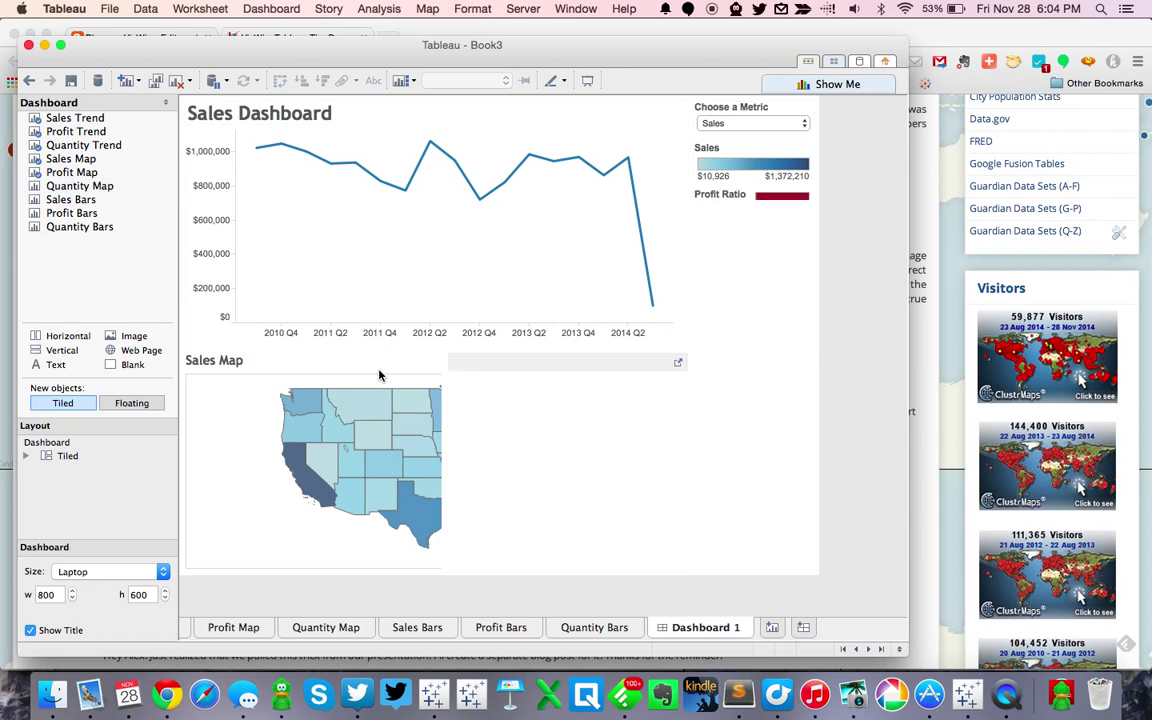
pyautogui.click(92, 187)
pyautogui.moveTo(97, 193); pyautogui.dragTo(592, 458)
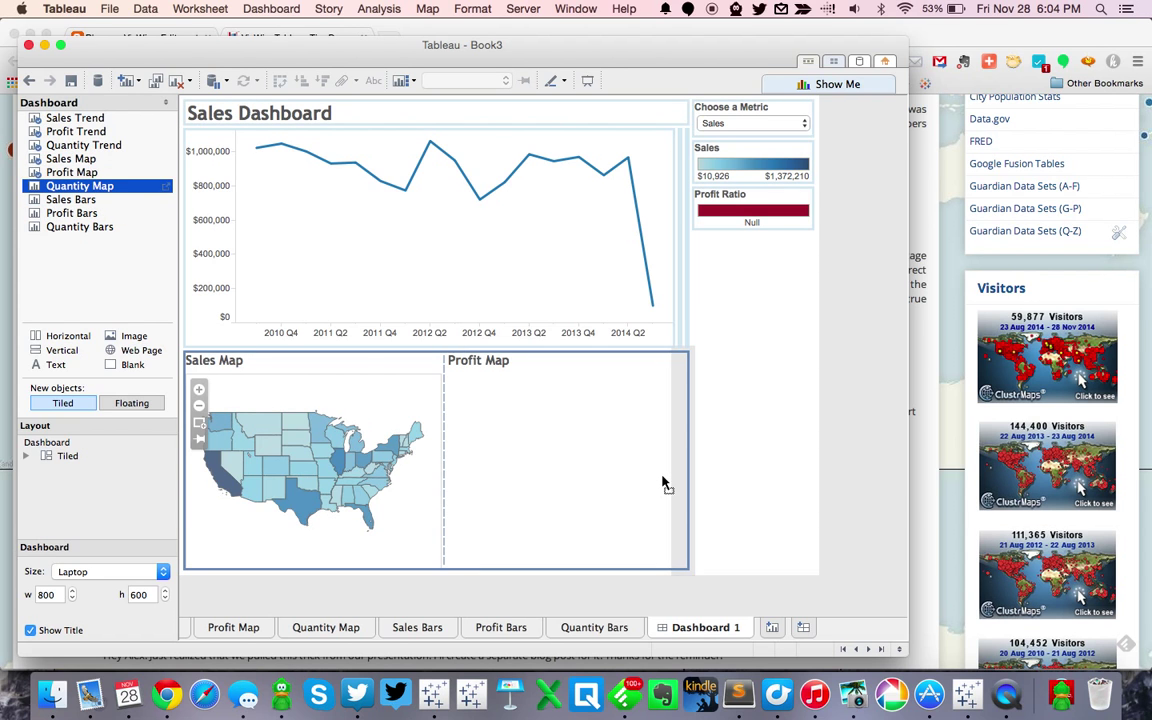
pyautogui.moveTo(663, 484); pyautogui.dragTo(663, 484)
pyautogui.click(92, 199)
pyautogui.moveTo(92, 199); pyautogui.dragTo(645, 458)
pyautogui.click(128, 213)
pyautogui.moveTo(128, 213); pyautogui.dragTo(603, 427)
pyautogui.moveTo(93, 229); pyautogui.dragTo(636, 394)
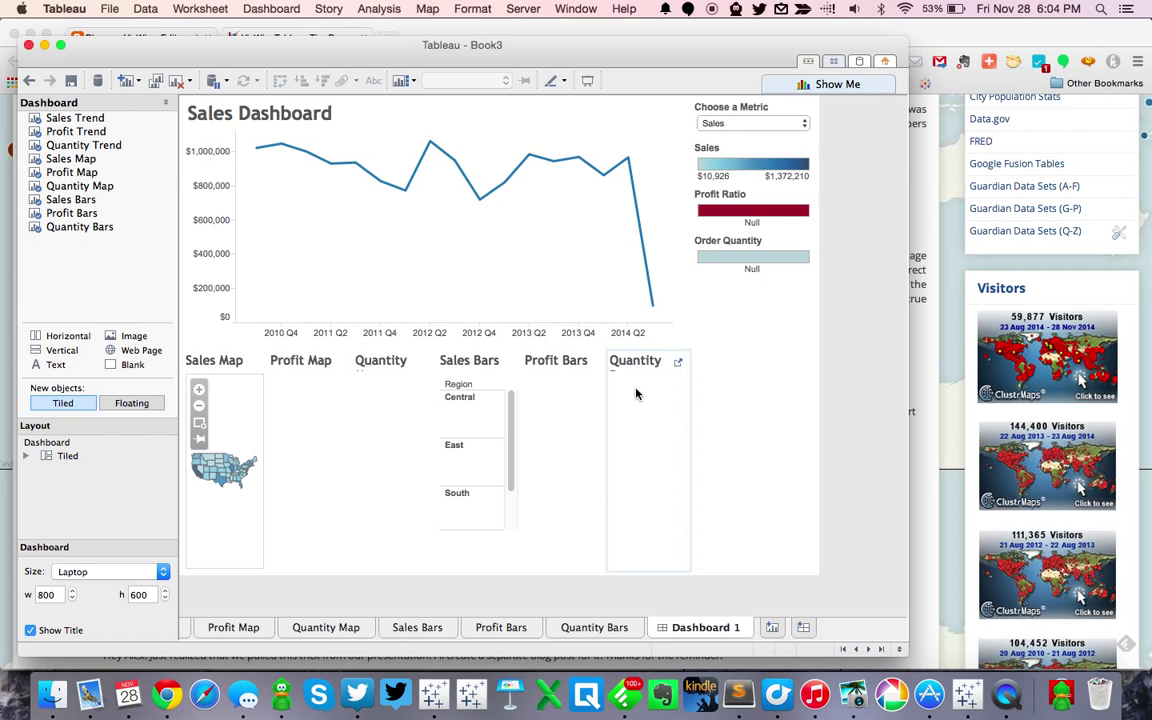
# - Hide the titles of Quantity Bars, Profit Bars, Sales Bars, Quantity Map, Profit Map and Sales Map
pyautogui.rightClick(633, 370)
pyautogui.click(648, 407)
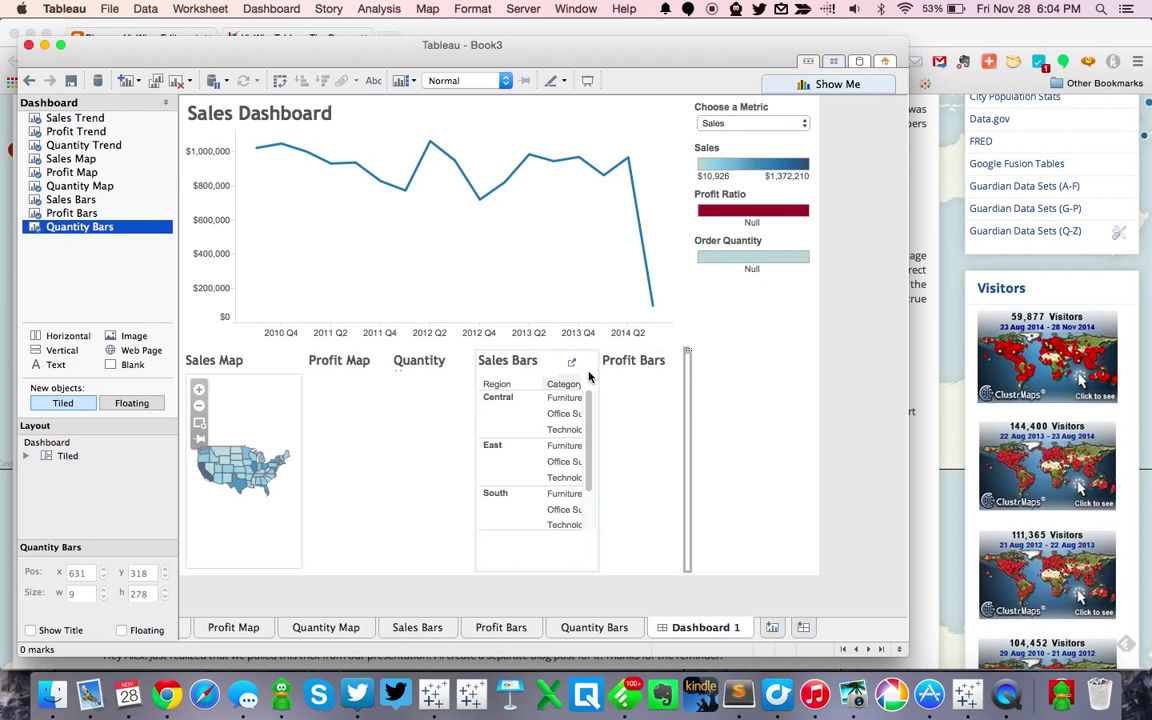
pyautogui.rightClick(625, 364)
pyautogui.click(660, 402)
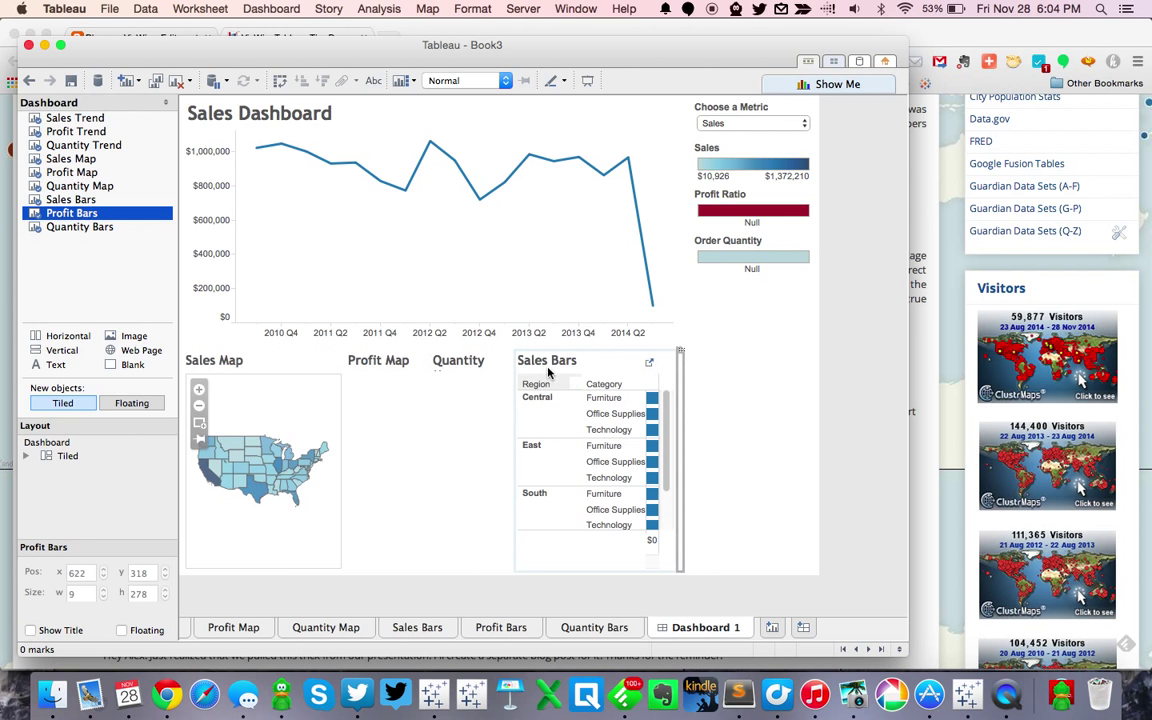
pyautogui.rightClick(557, 364)
pyautogui.click(565, 399)
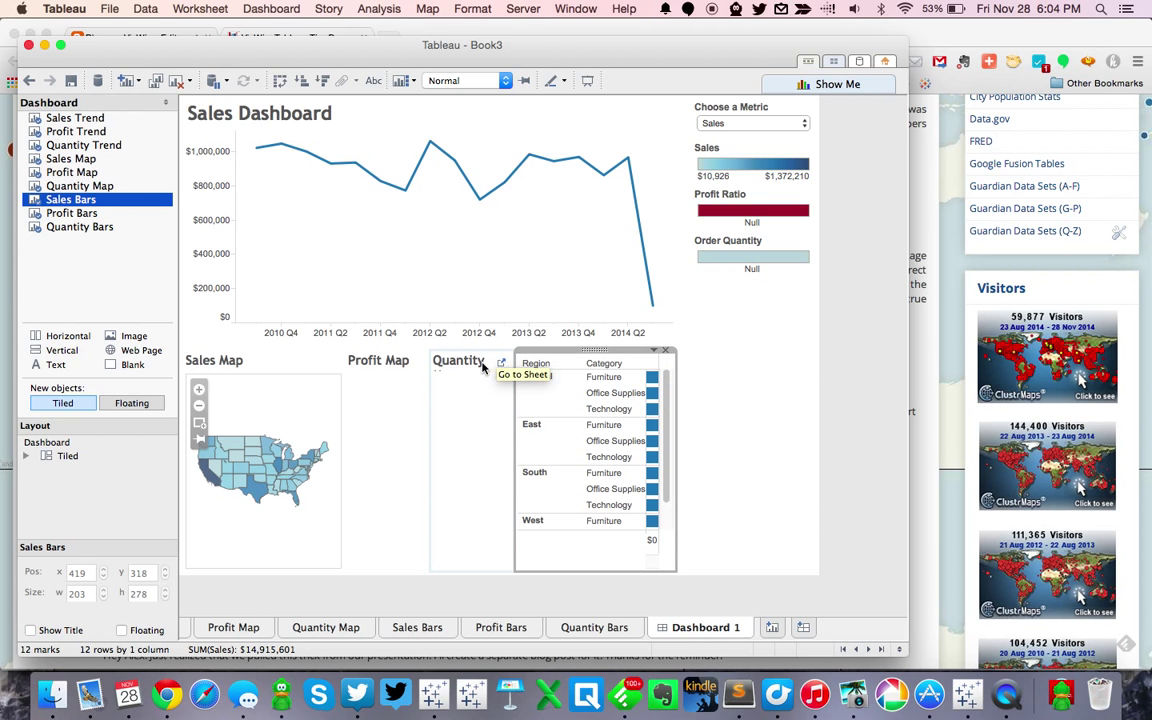
pyautogui.rightClick(478, 366)
pyautogui.click(518, 401)
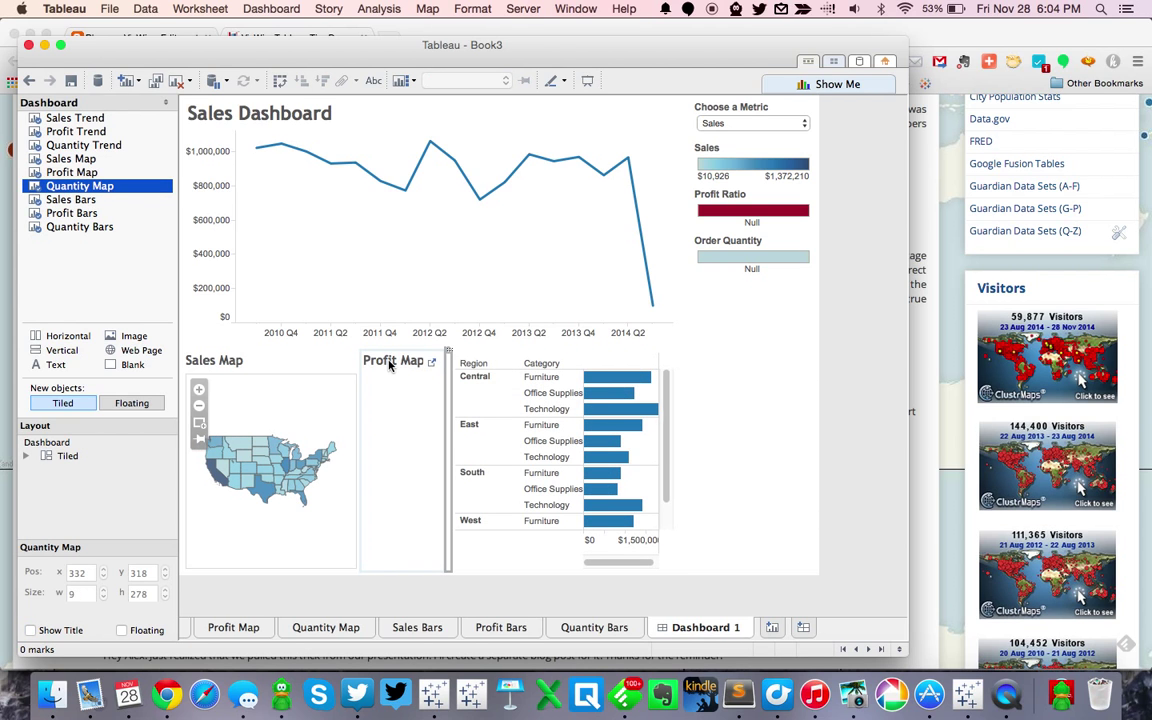
pyautogui.rightClick(387, 363)
pyautogui.click(412, 402)
pyautogui.rightClick(247, 362)
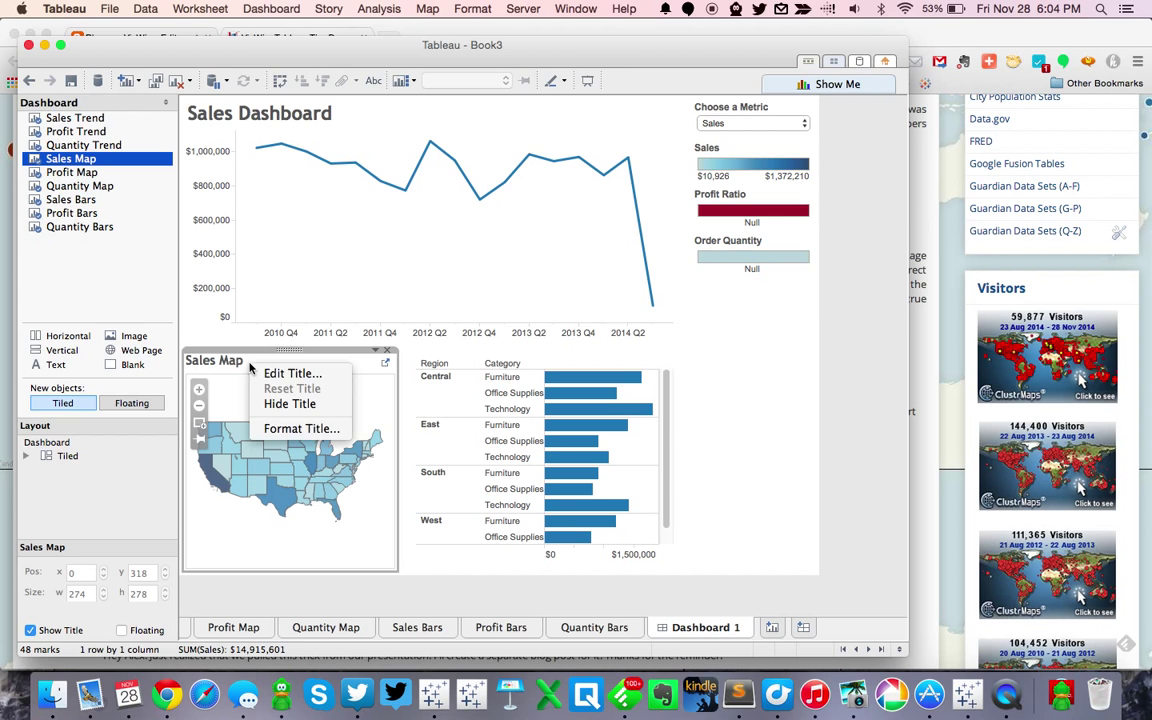
pyautogui.click(290, 403)
pyautogui.click(81, 238)
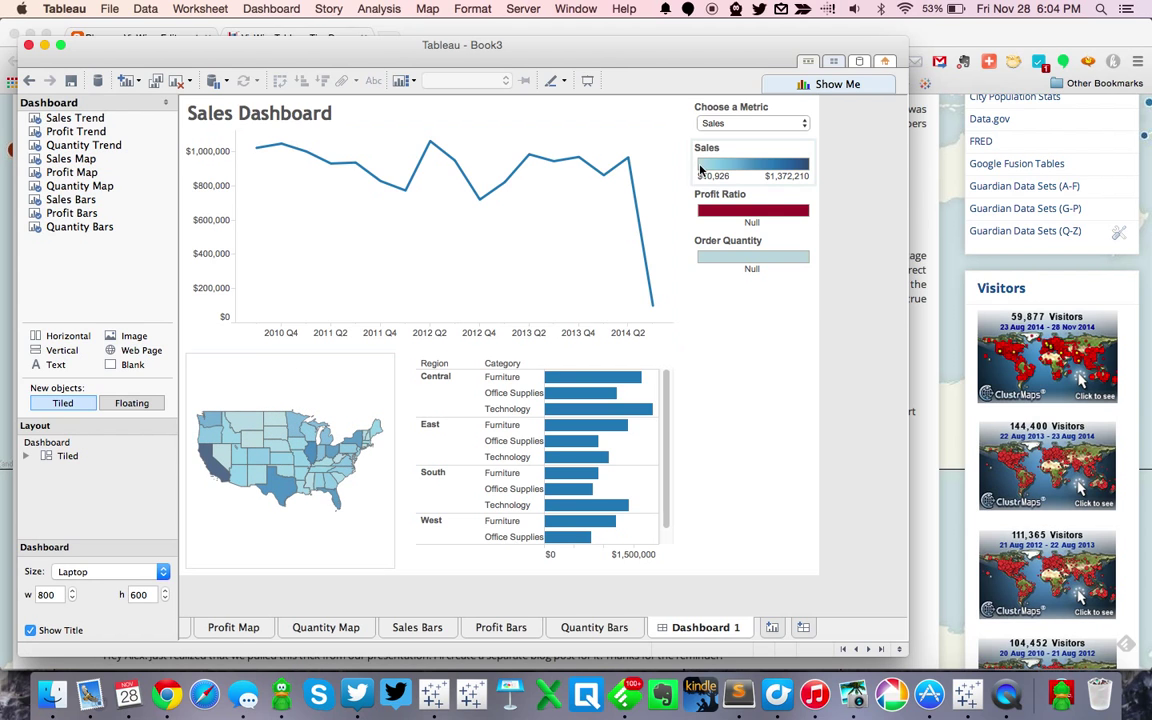
# - Make the Choose a Metric control floating over the trend chart
pyautogui.click(770, 112)
pyautogui.click(795, 101)
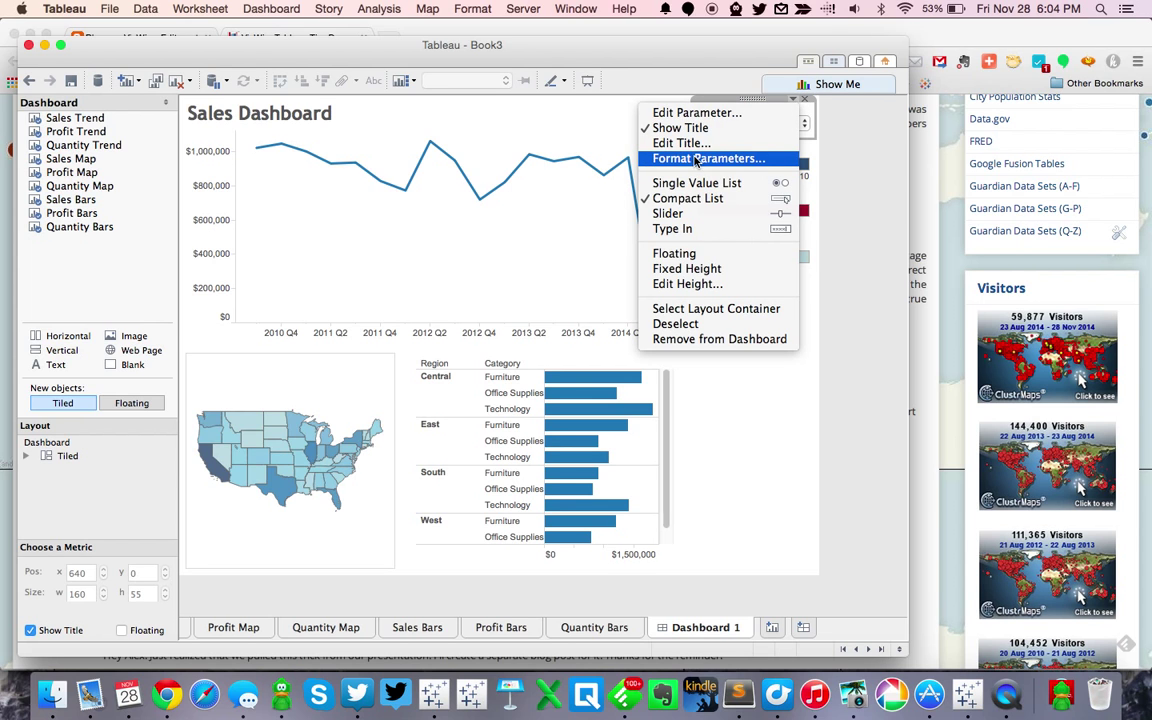
pyautogui.click(674, 253)
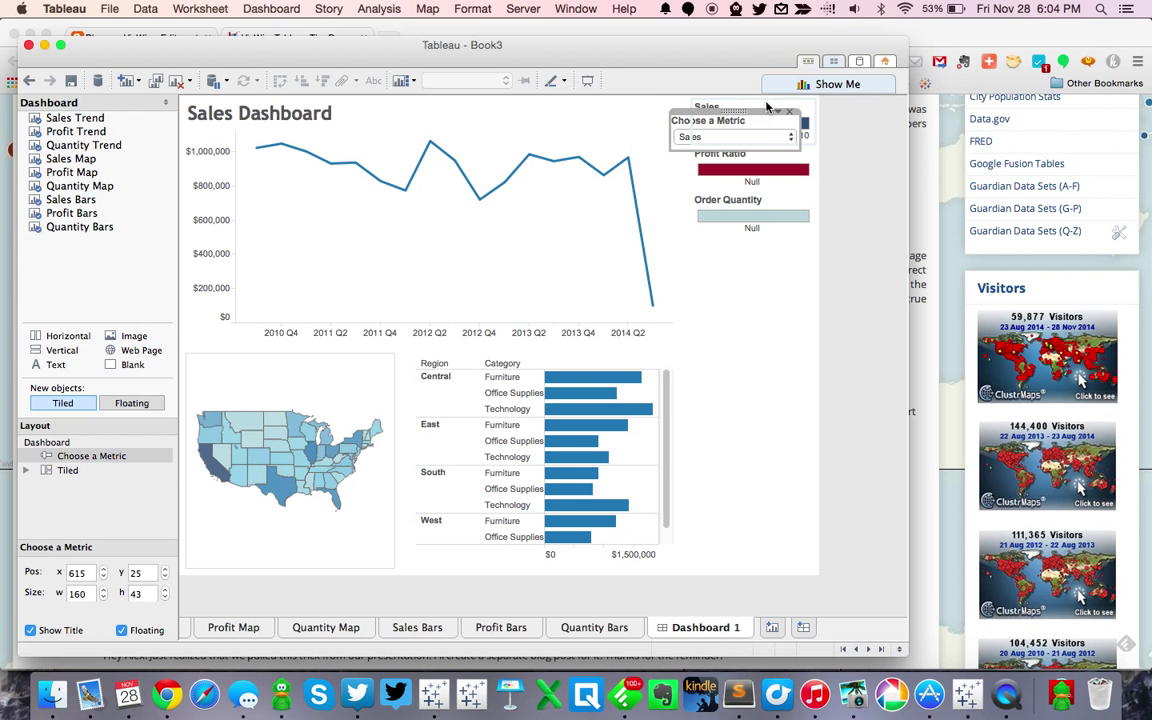
pyautogui.moveTo(731, 109); pyautogui.dragTo(610, 110)
# - Delete the colour legends container and move the metric control to the top right
pyautogui.click(694, 321)
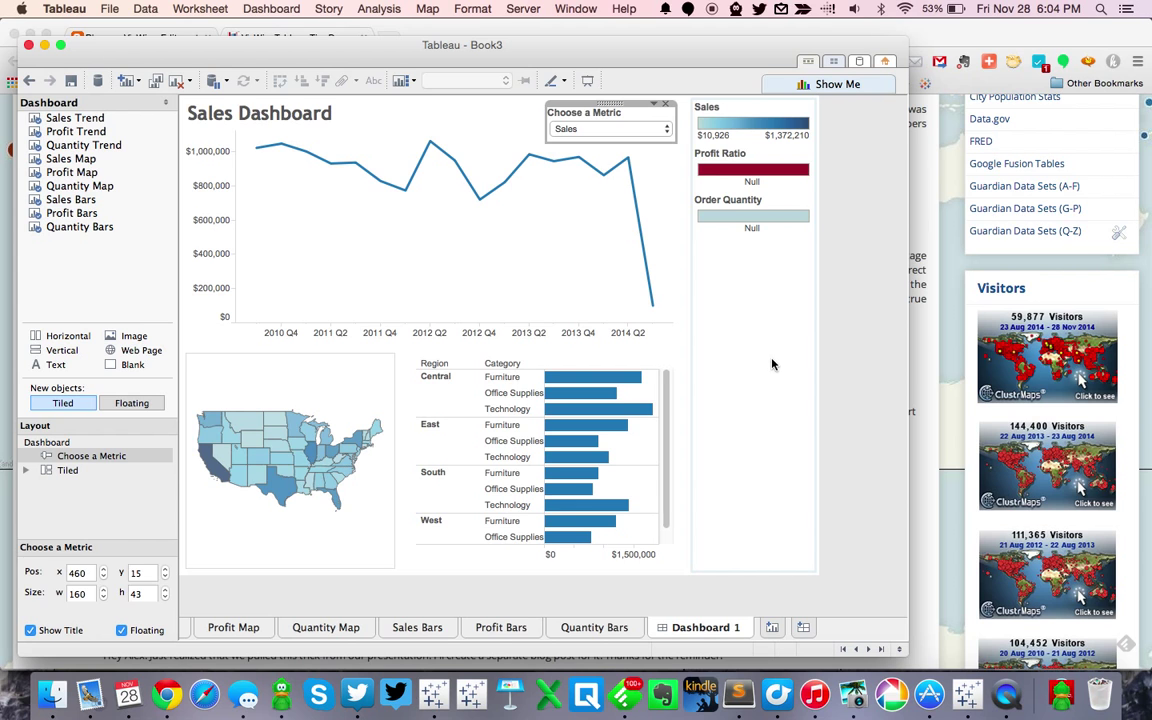
pyautogui.click(807, 102)
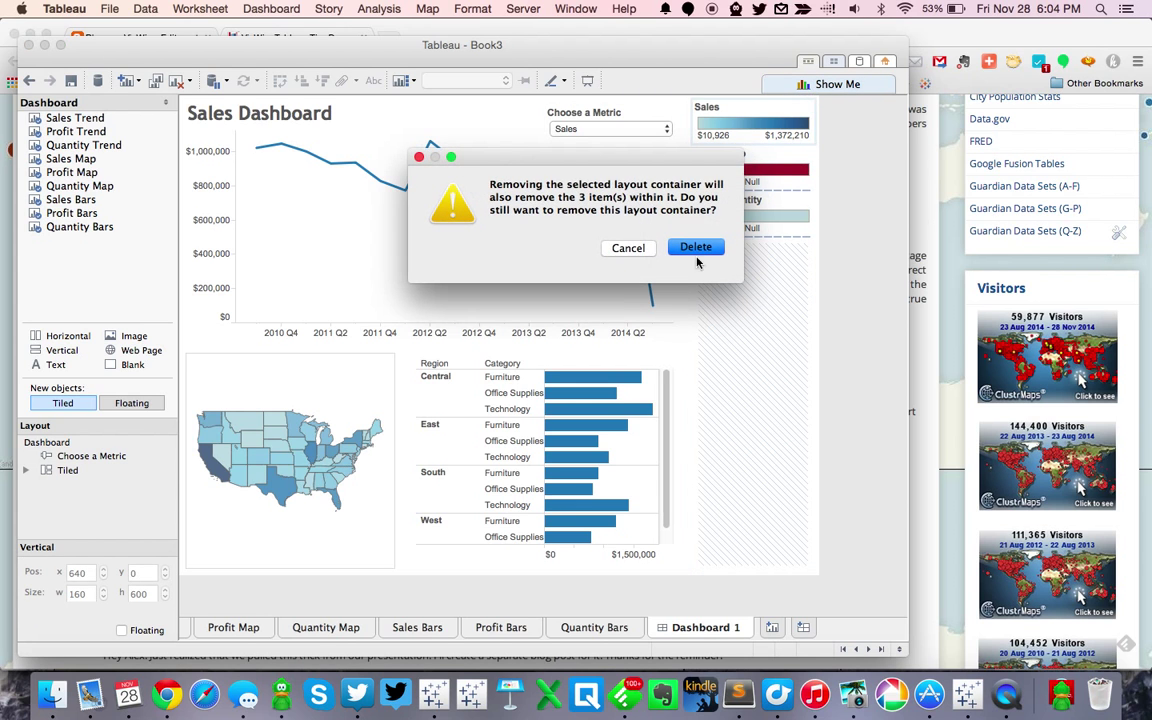
pyautogui.click(693, 249)
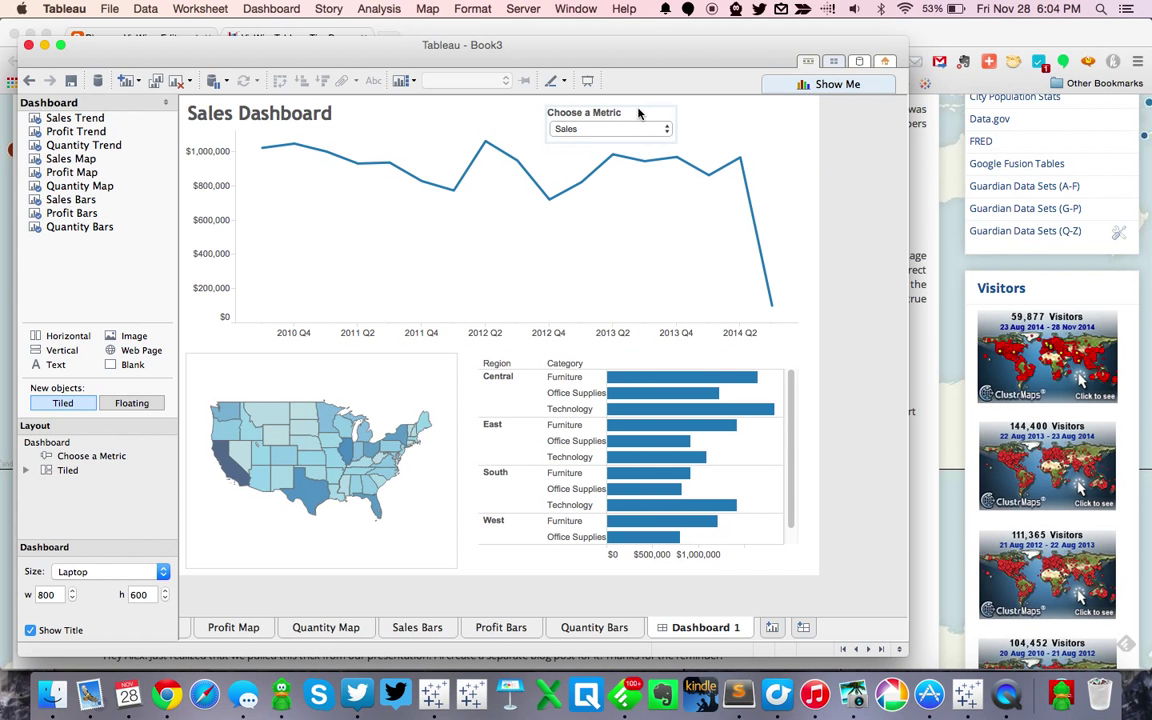
pyautogui.click(638, 113)
pyautogui.moveTo(541, 92); pyautogui.dragTo(750, 105)
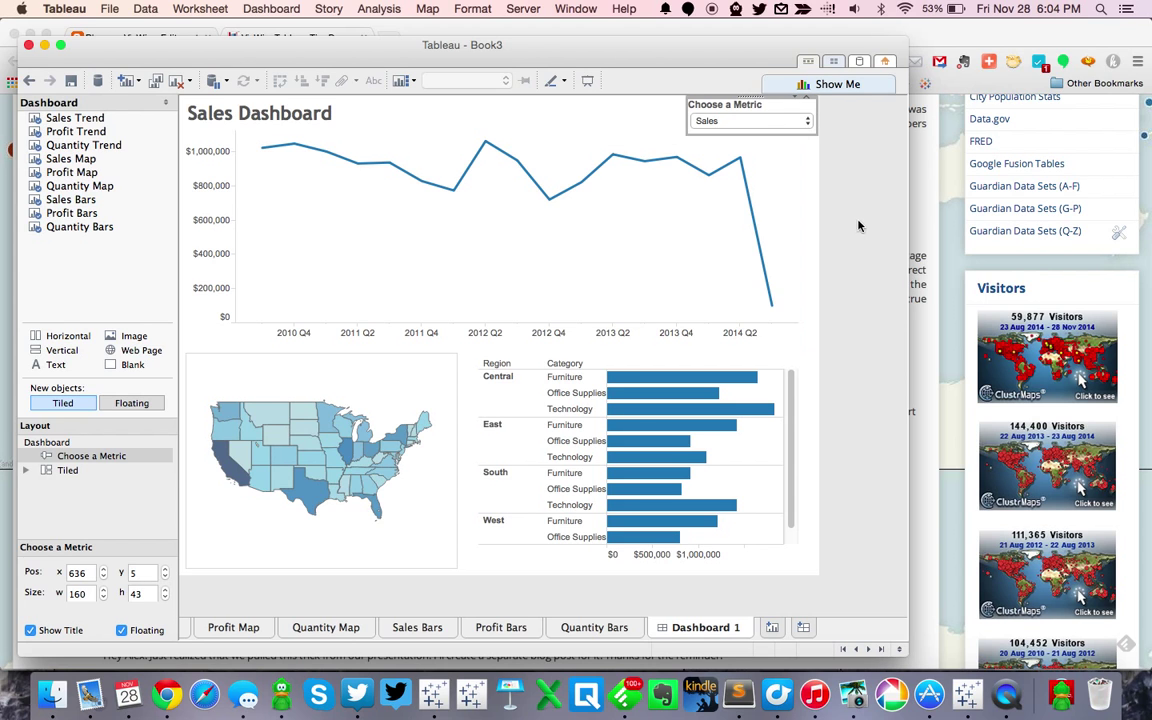
# - Set the Sales Bars sheet to fit Entire View
pyautogui.click(864, 249)
pyautogui.click(756, 455)
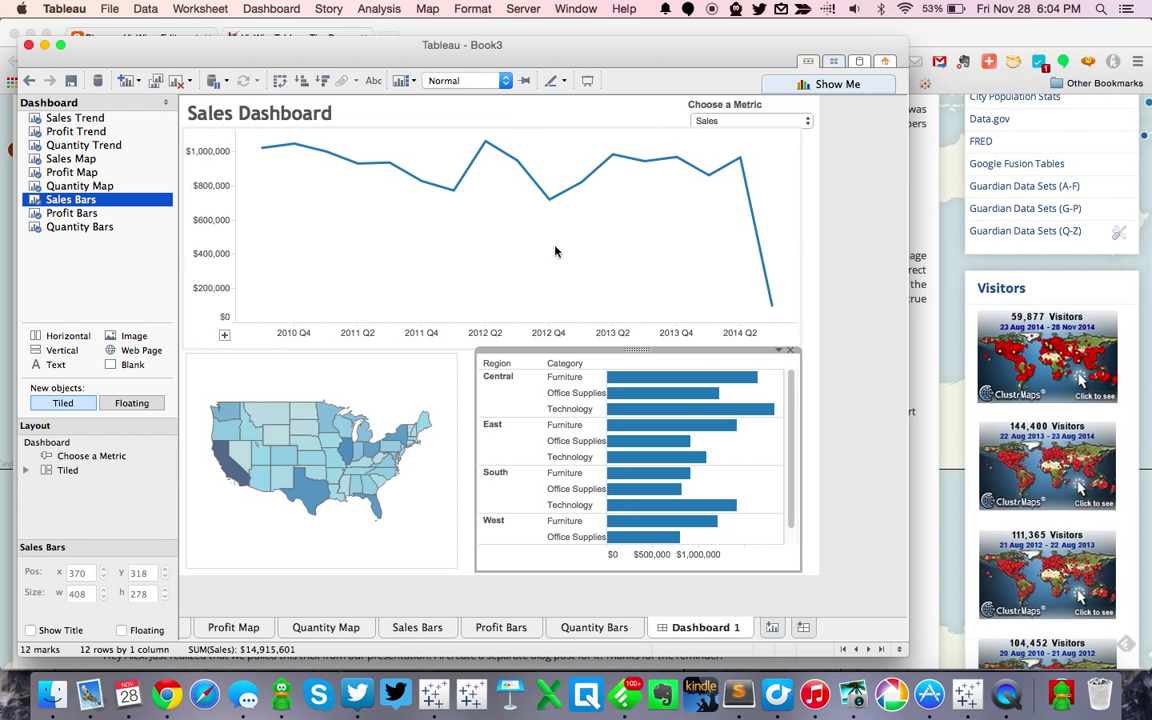
pyautogui.click(455, 80)
pyautogui.click(459, 120)
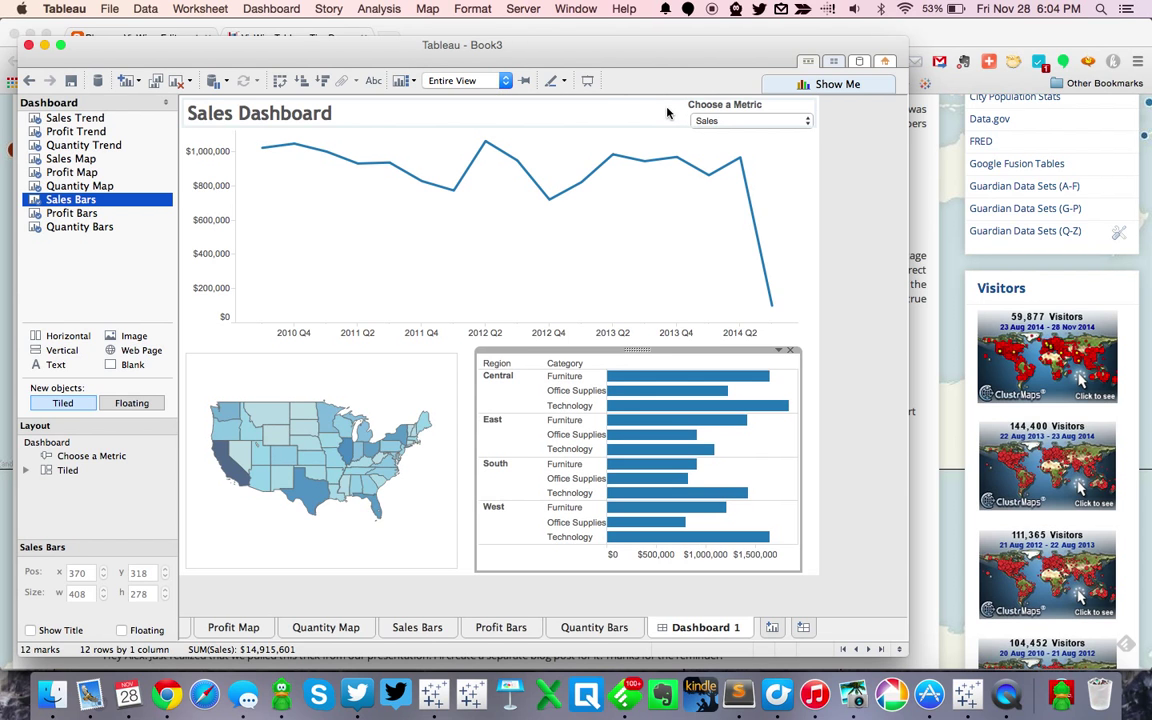
# - Switch the metric to Profit Ratio and set Profit Bars to Entire View
pyautogui.click(740, 121)
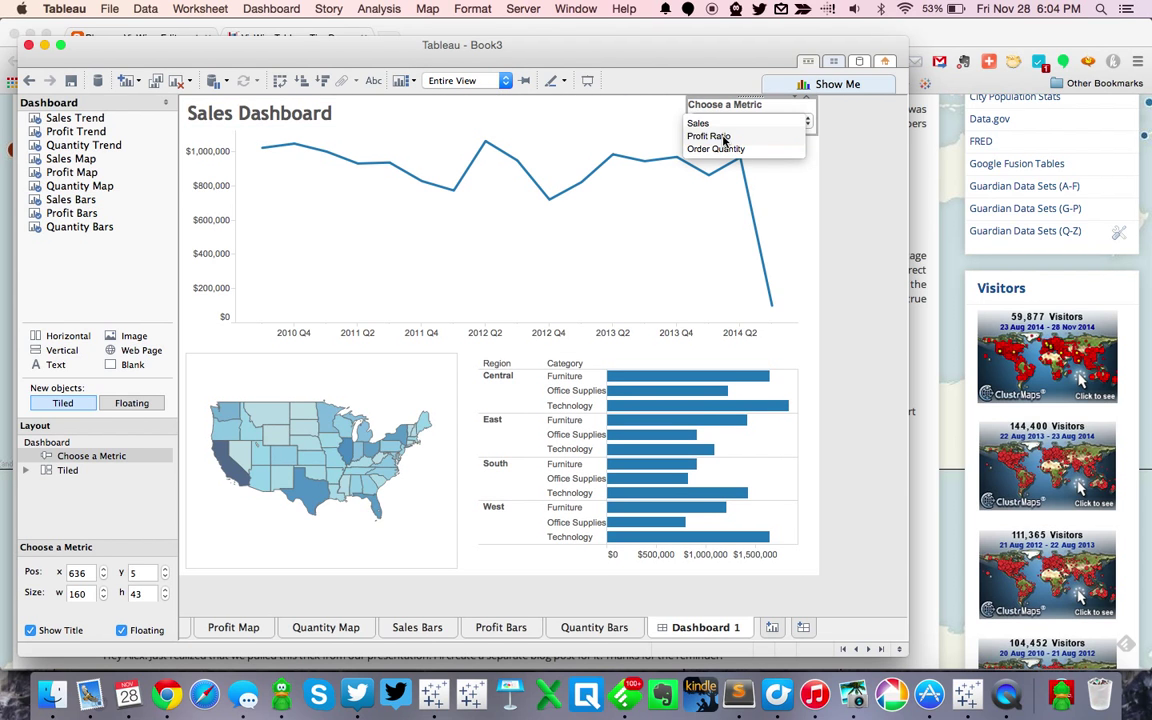
pyautogui.click(718, 136)
pyautogui.click(783, 432)
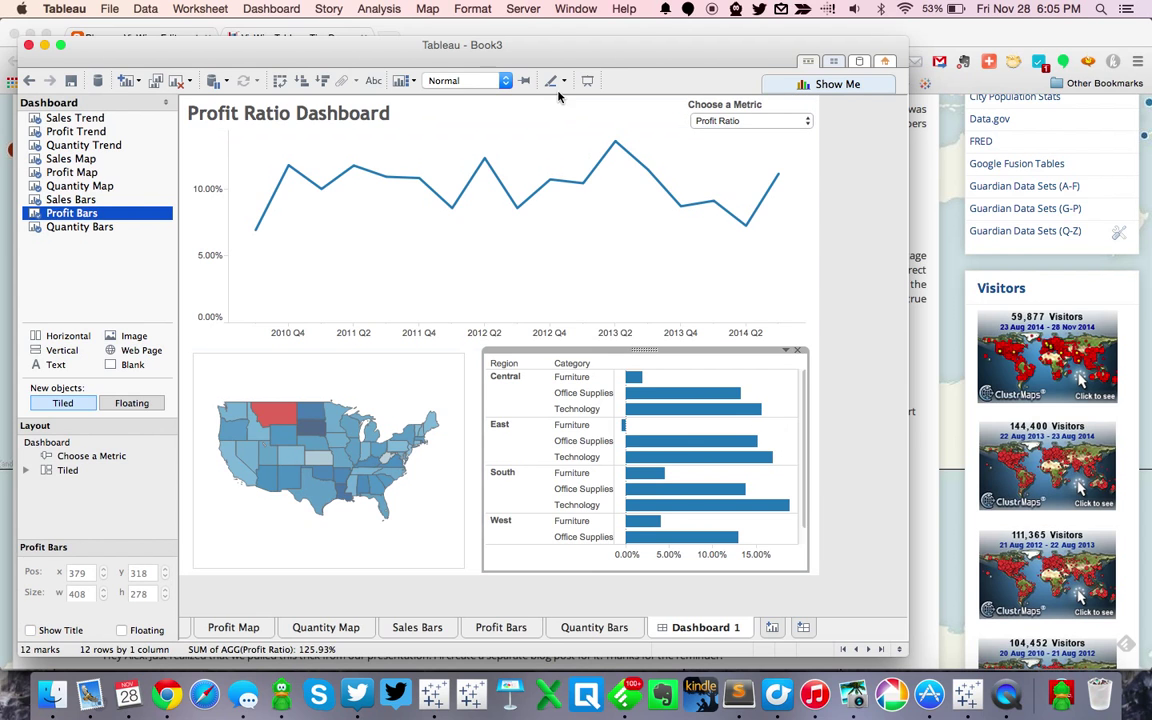
pyautogui.click(475, 80)
pyautogui.click(445, 118)
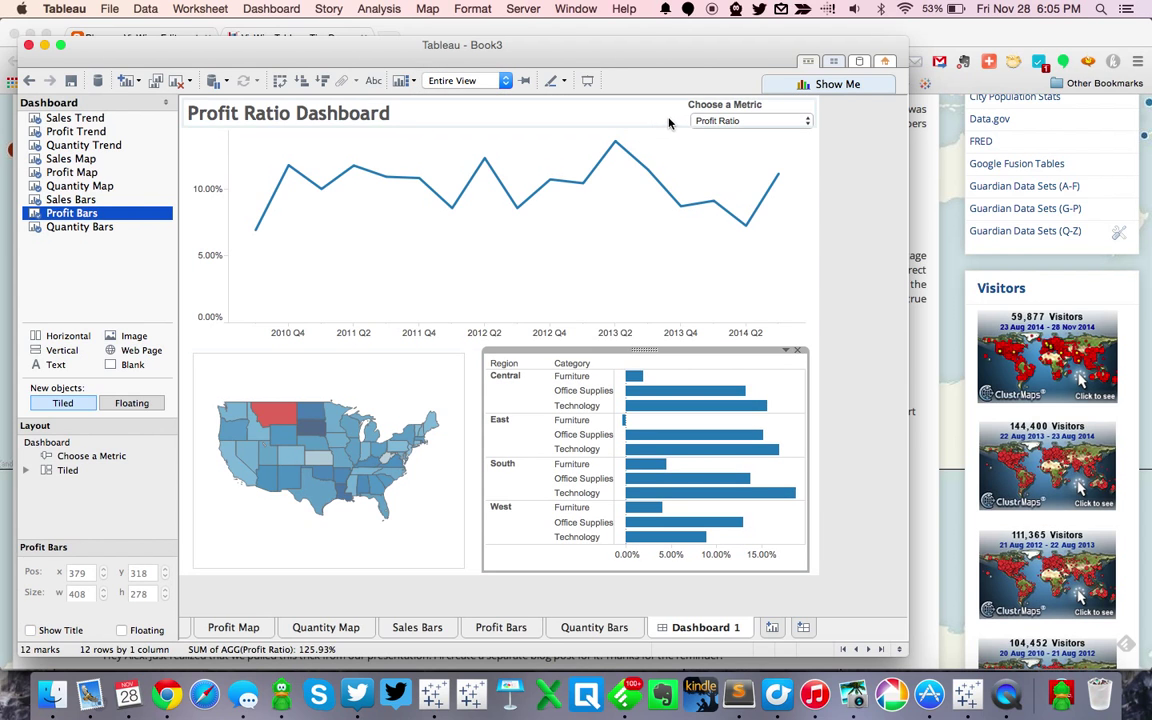
# - Switch the metric to Order Quantity and set Quantity Bars to Entire View
pyautogui.click(713, 121)
pyautogui.click(643, 148)
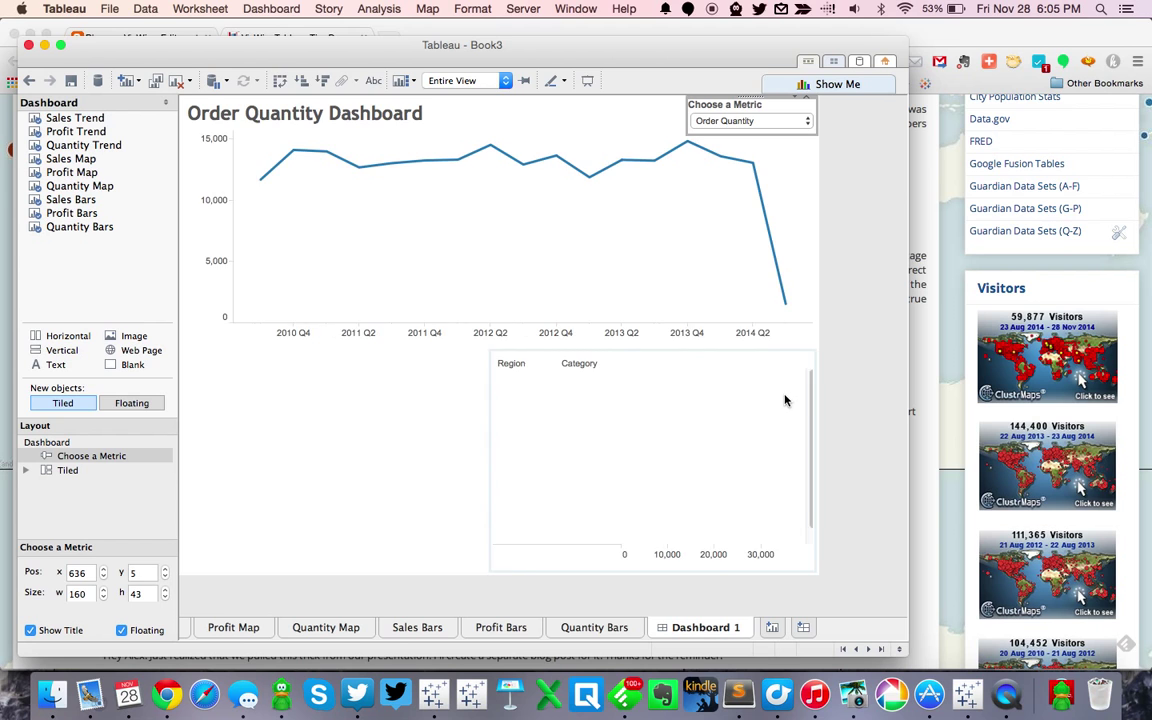
pyautogui.click(784, 406)
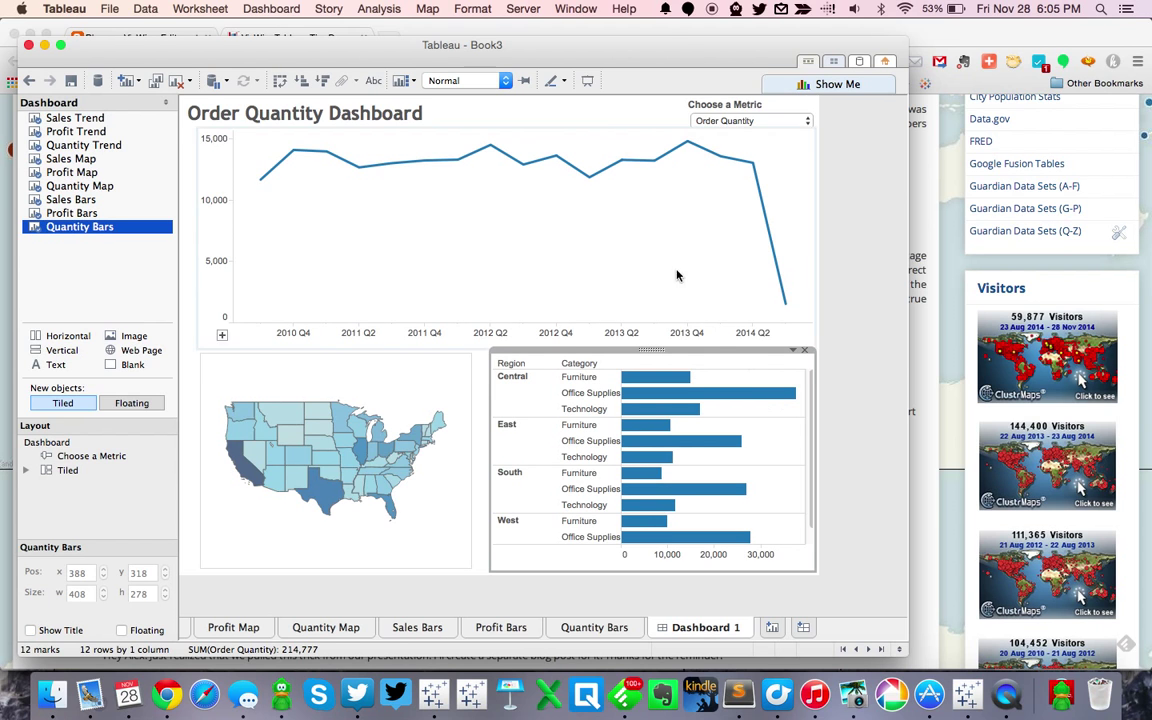
pyautogui.click(460, 81)
pyautogui.click(445, 118)
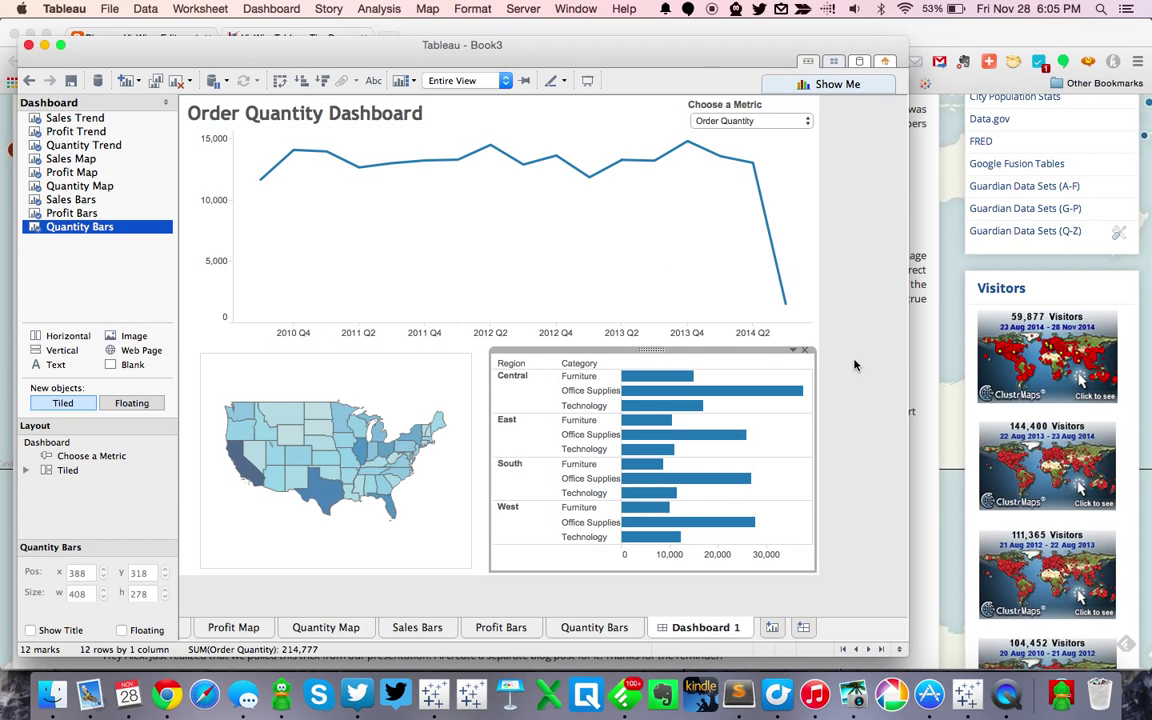
pyautogui.click(776, 174)
pyautogui.click(710, 121)
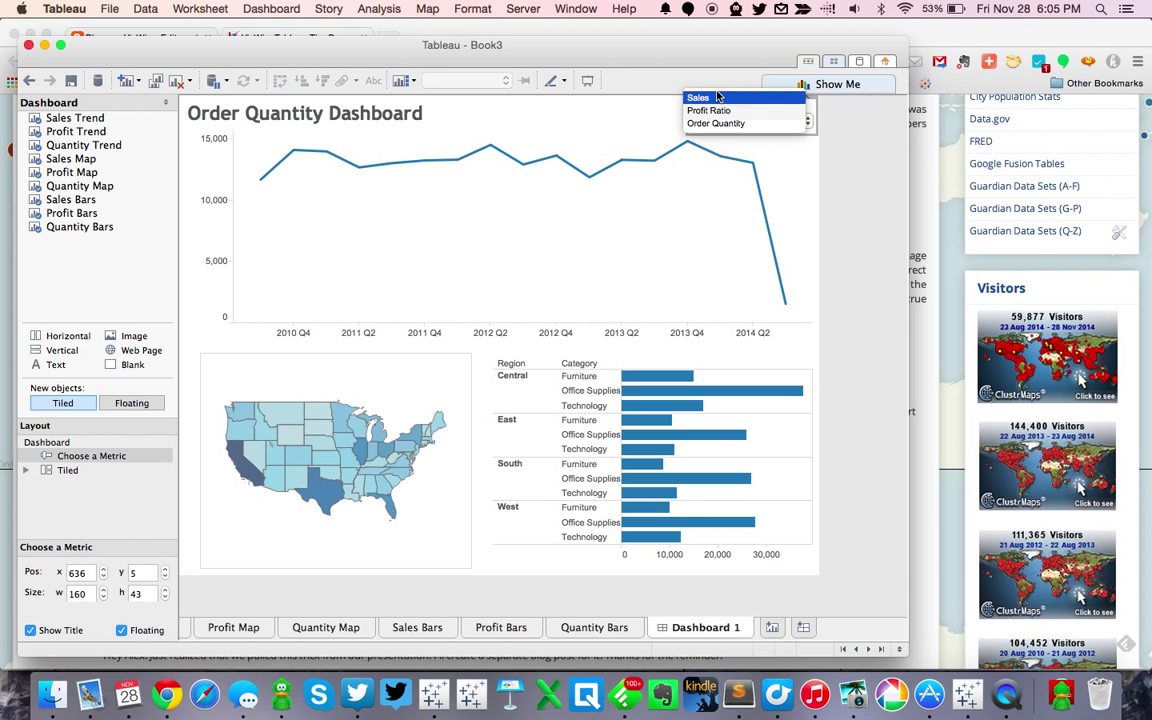
# - Switch the metric to Sales, then Profit Ratio, then Order Quantity
pyautogui.click(699, 98)
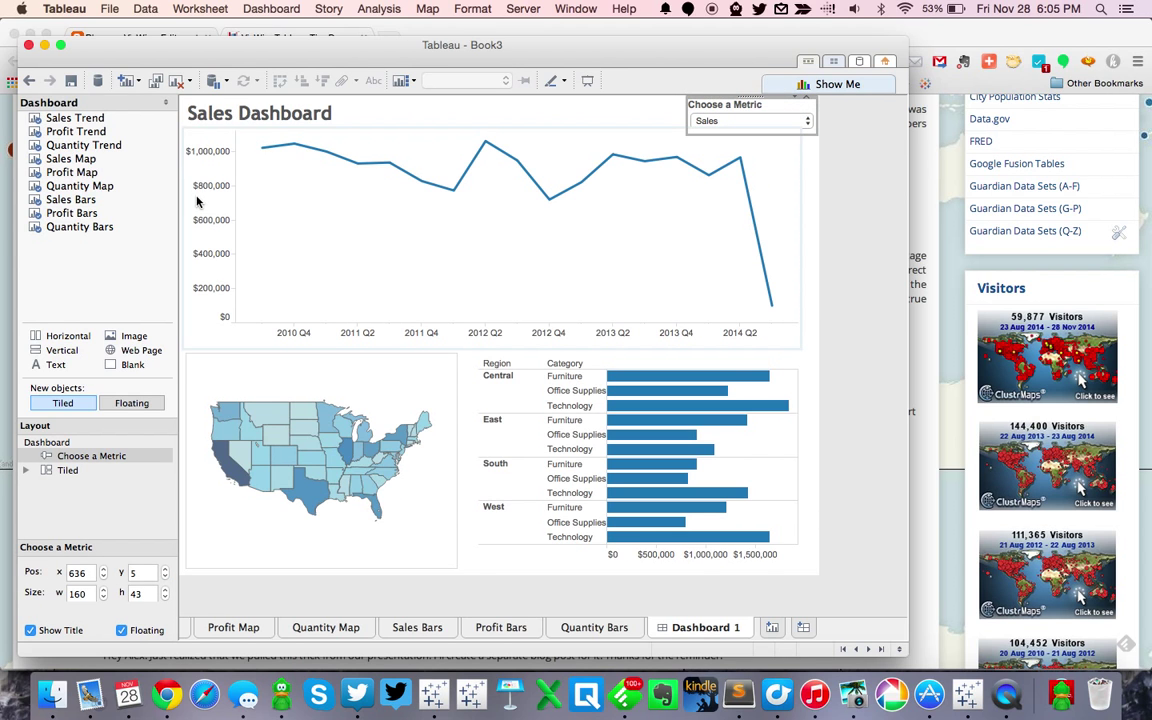
pyautogui.moveTo(265, 427)
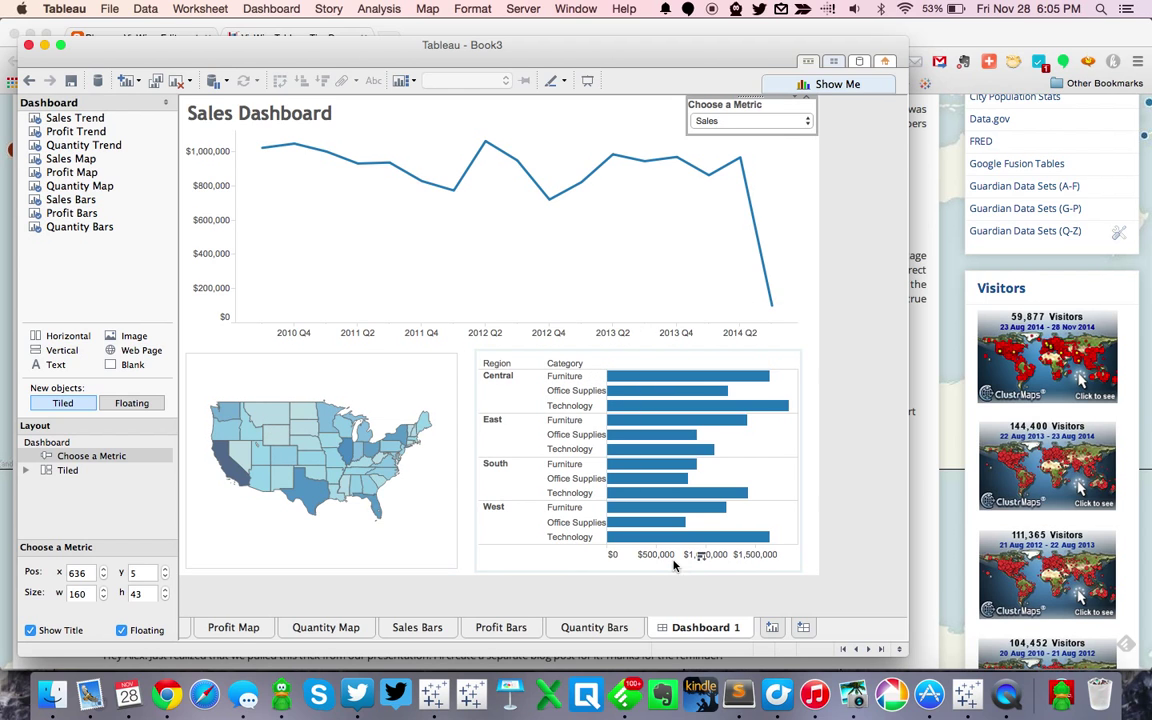
pyautogui.click(707, 120)
pyautogui.click(718, 137)
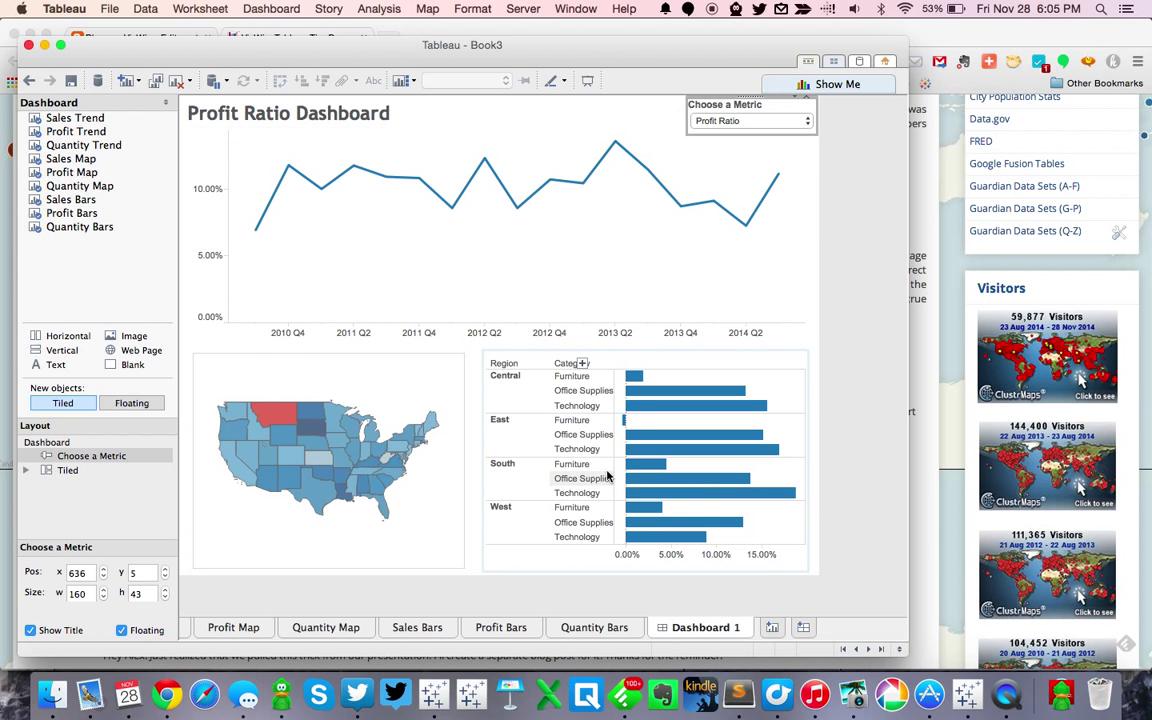
pyautogui.click(740, 121)
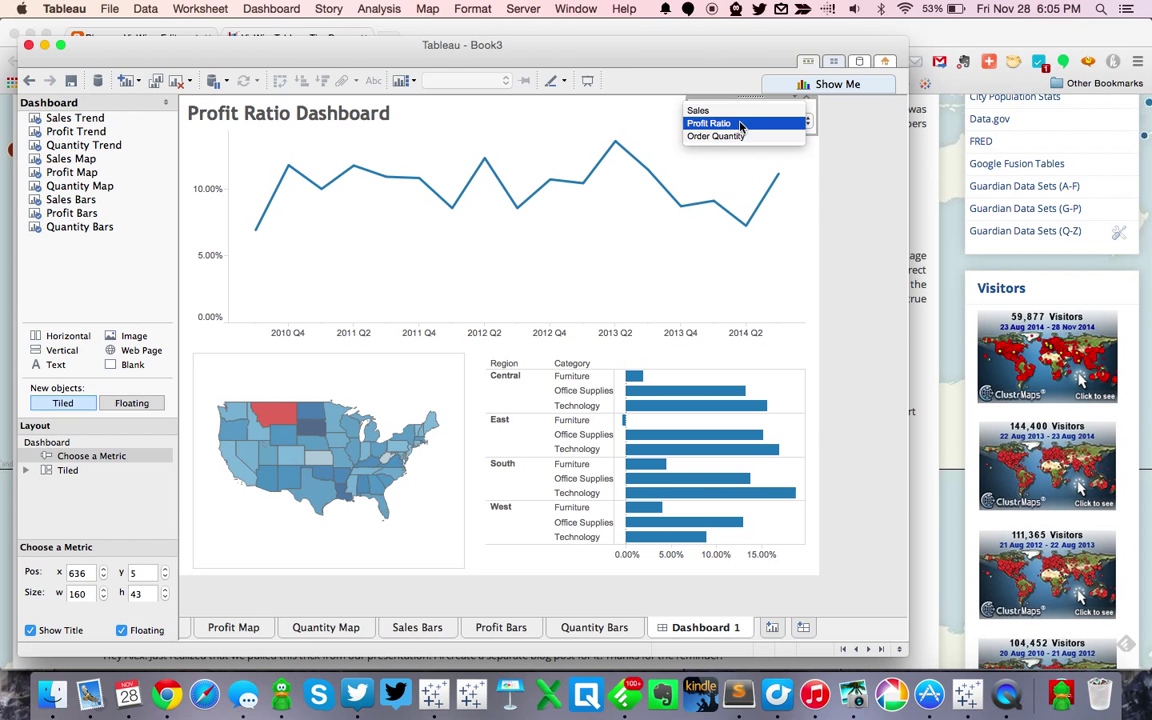
pyautogui.click(716, 136)
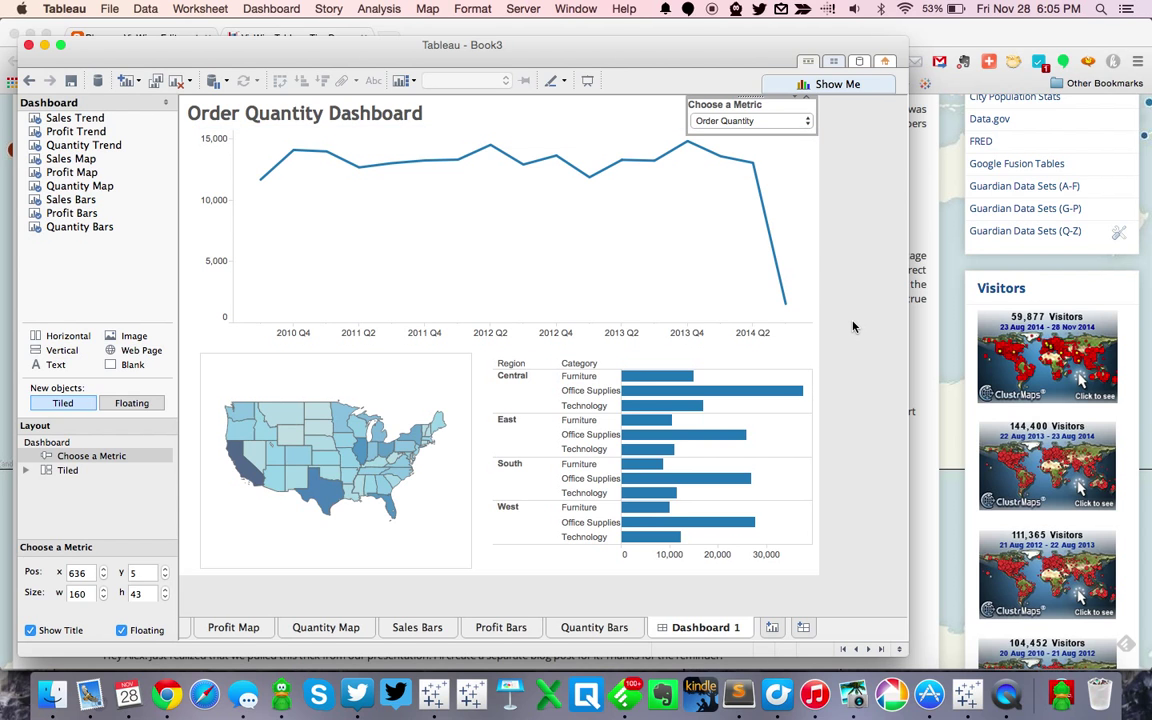
# - Return the dashboard to Sales and deselect the metric control
pyautogui.click(825, 310)
pyautogui.click(746, 121)
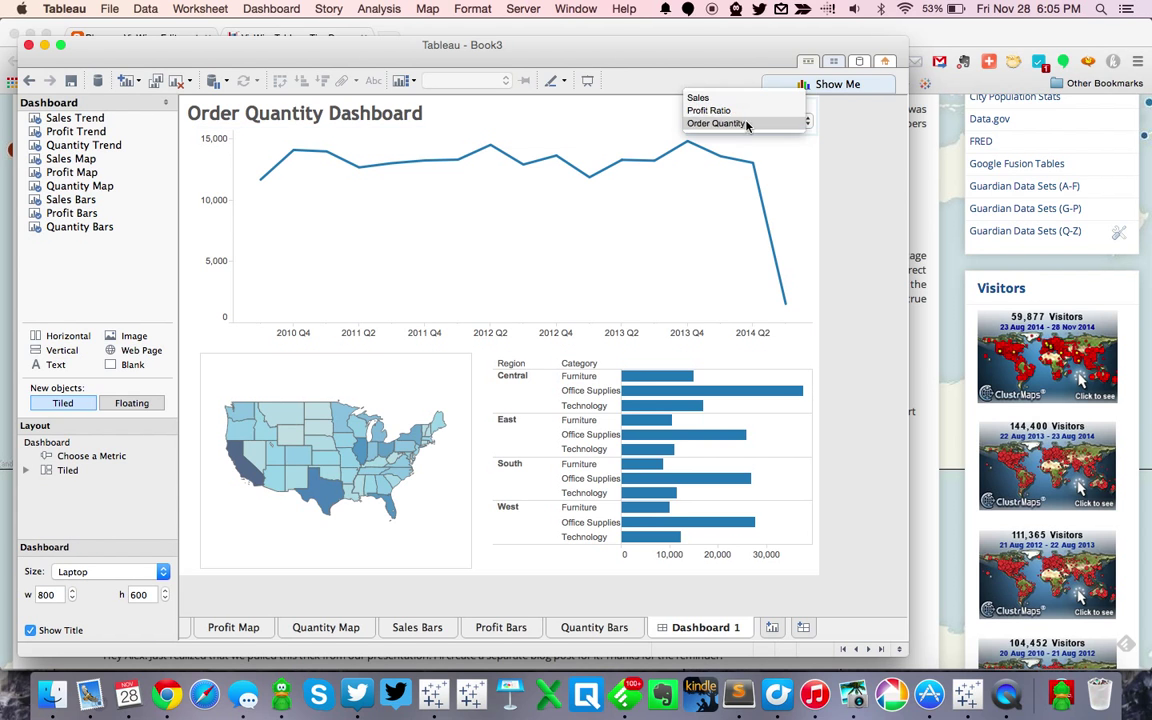
pyautogui.click(700, 97)
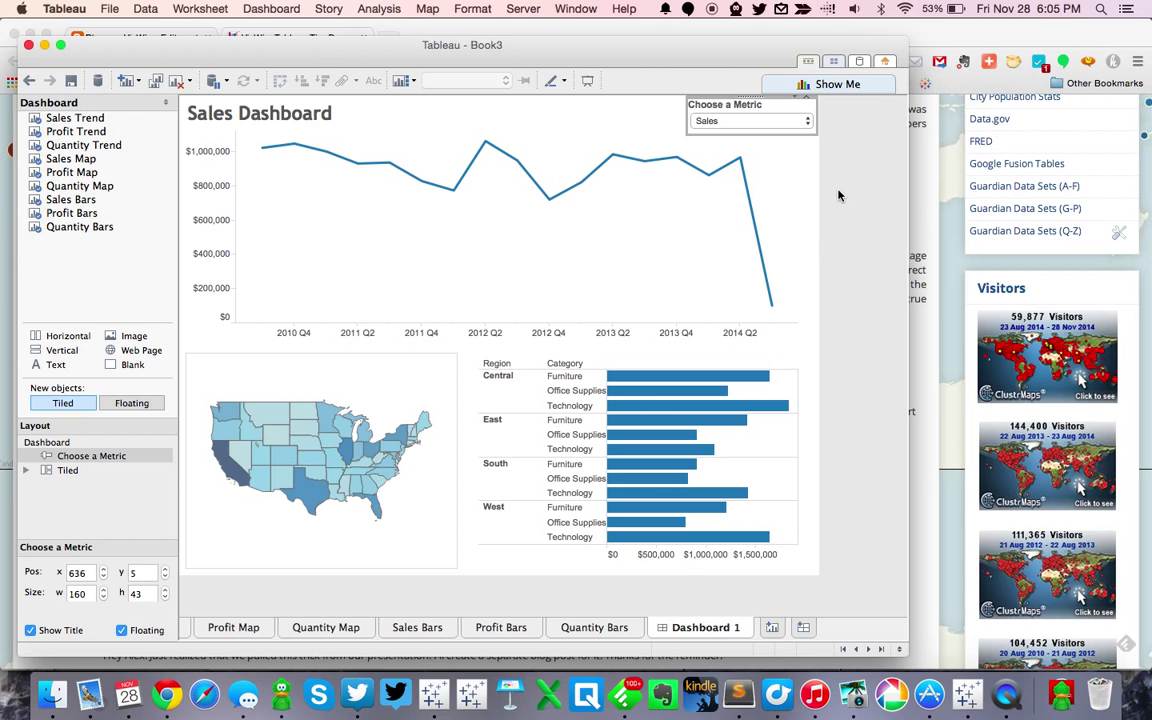
pyautogui.click(839, 195)
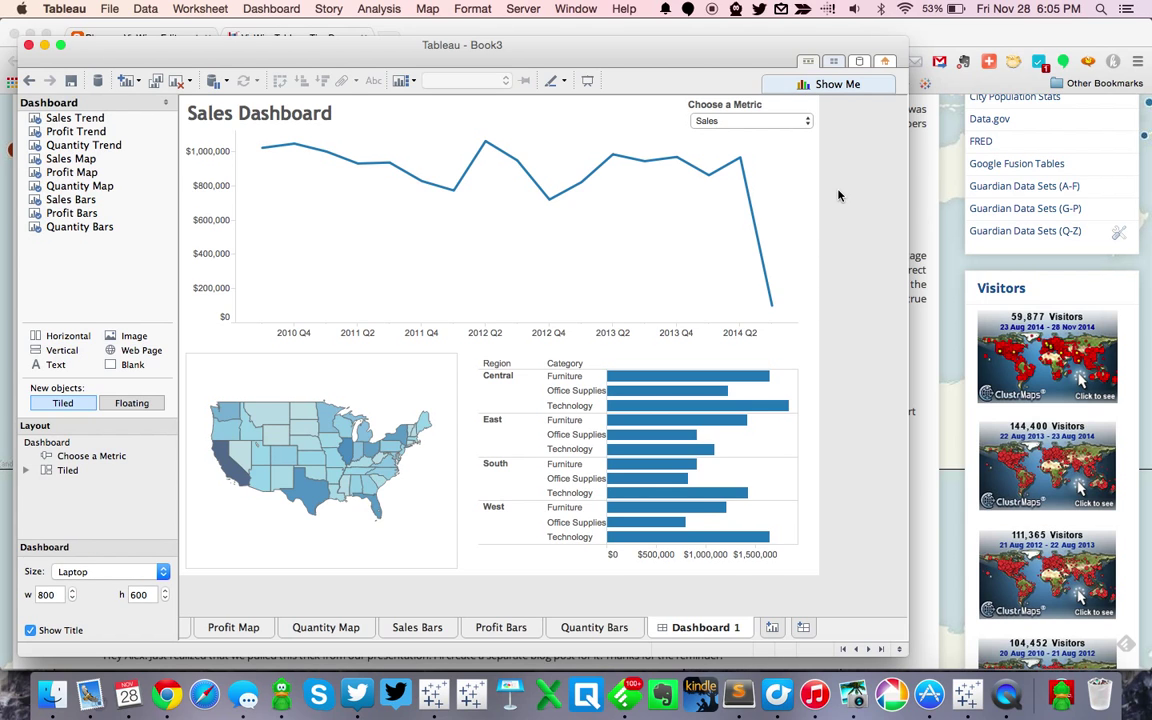